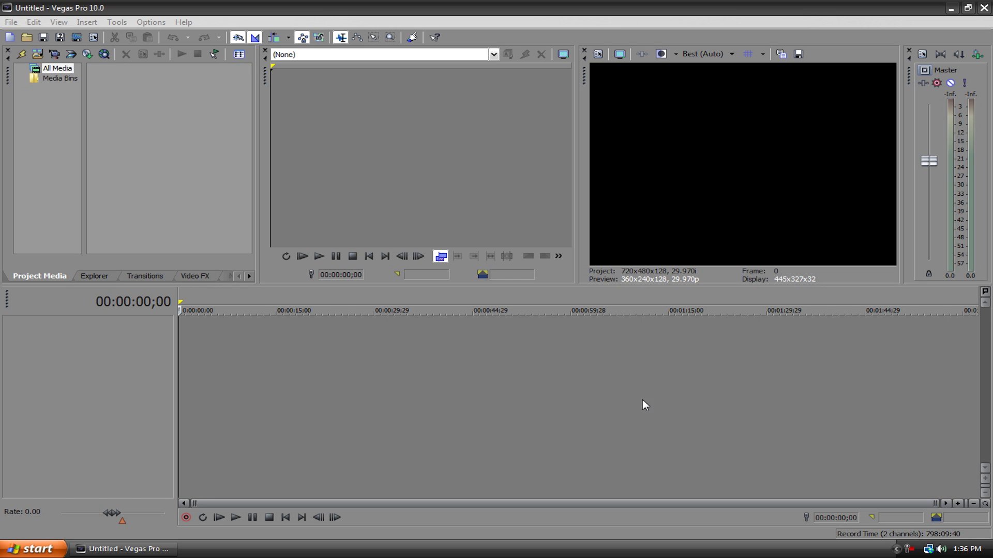
View the Vegas Pro version and licence information, then close it
{"action": "left_click", "coordinate": [185, 22]}
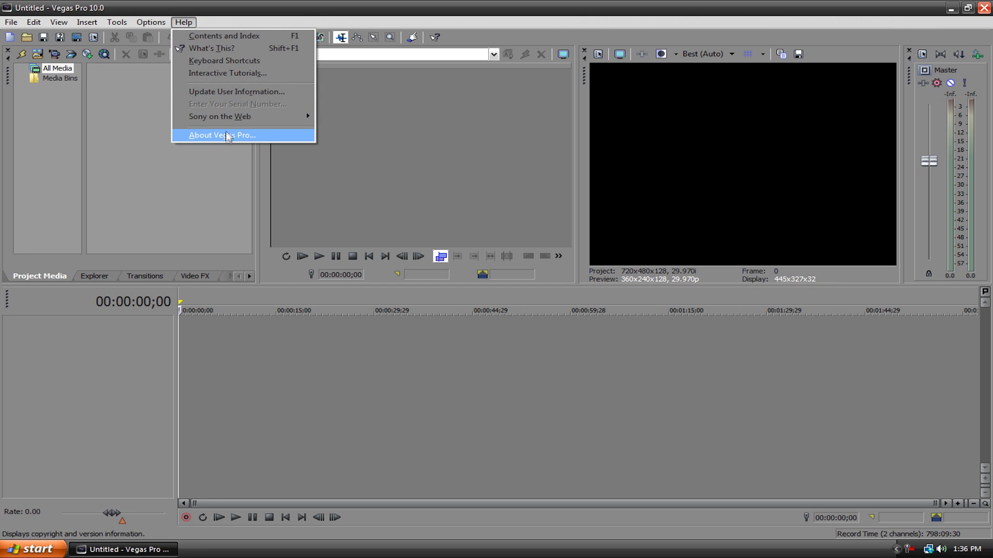
{"action": "left_click", "coordinate": [228, 135]}
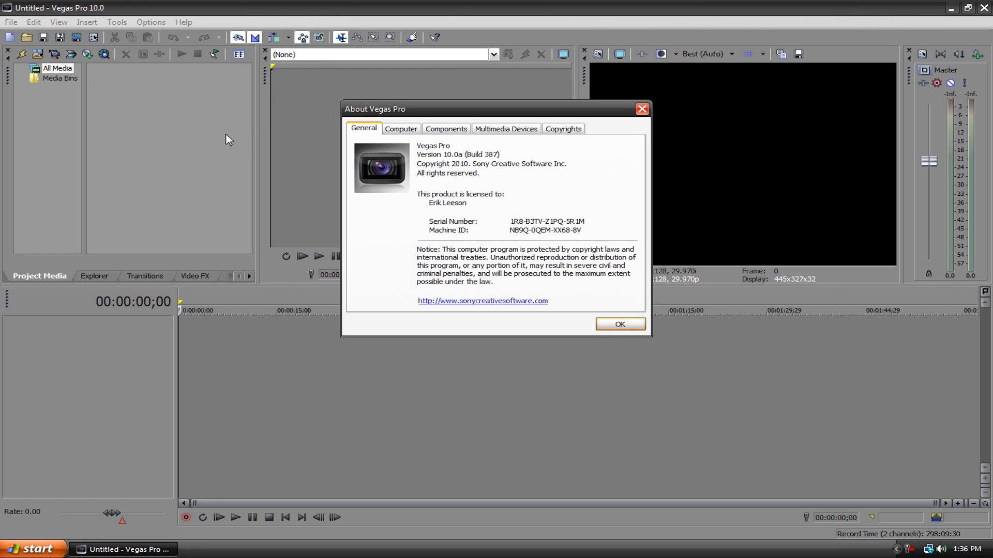
{"action": "left_click", "coordinate": [615, 326]}
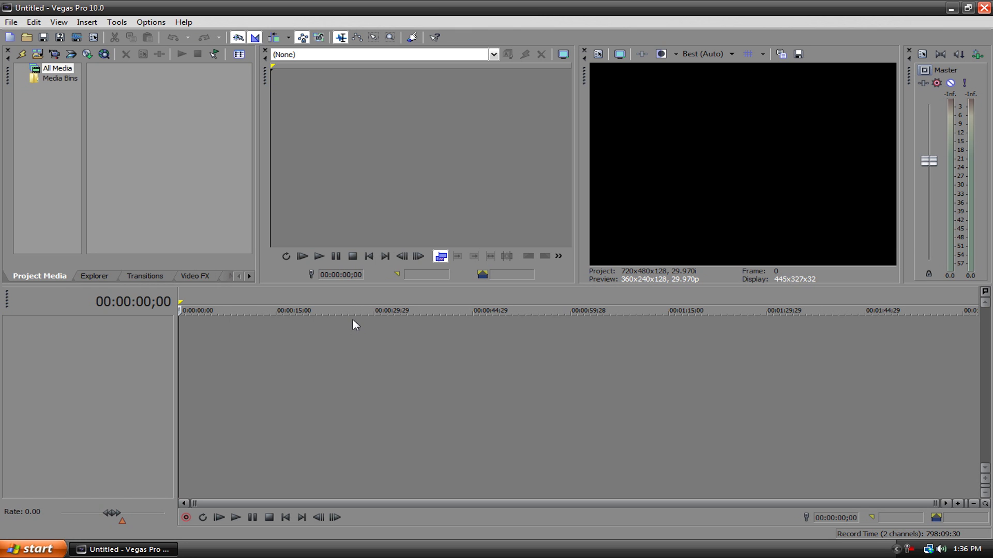
Turn off 'Use Vegas color scheme' in Display preferences and relaunch Vegas Pro
{"action": "left_click", "coordinate": [148, 22]}
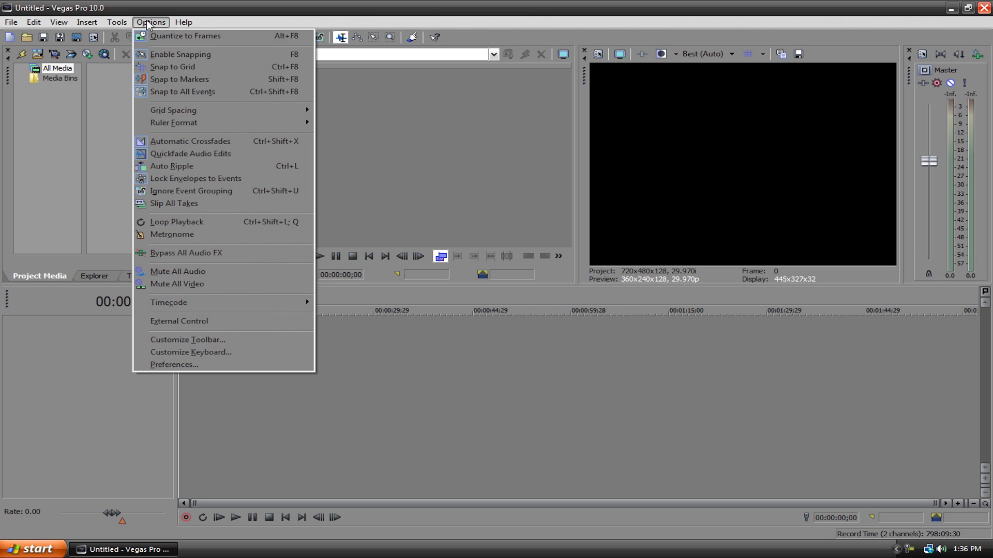
{"action": "left_click", "coordinate": [197, 365]}
{"action": "left_click", "coordinate": [412, 72]}
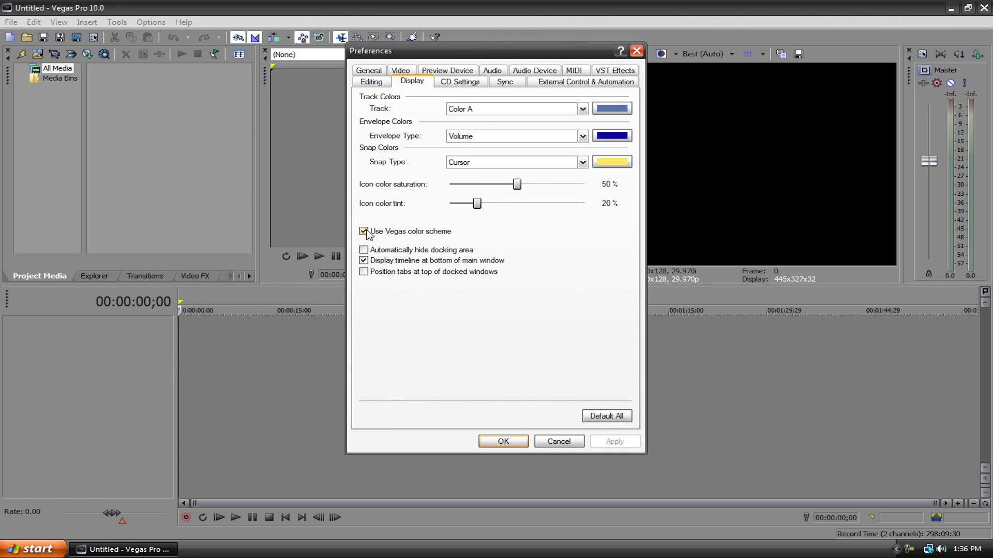
{"action": "left_click", "coordinate": [363, 231]}
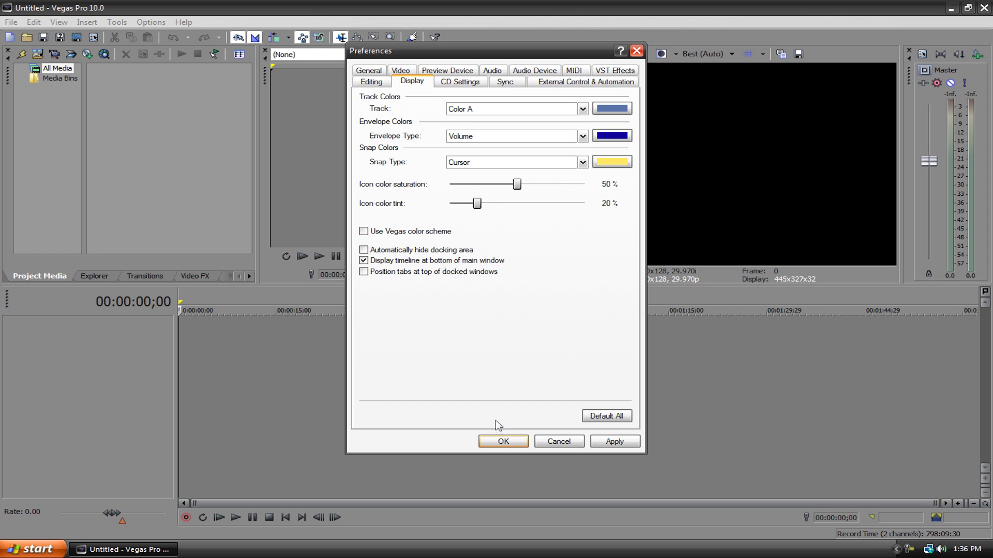
{"action": "left_click", "coordinate": [501, 444]}
{"action": "left_click", "coordinate": [618, 229]}
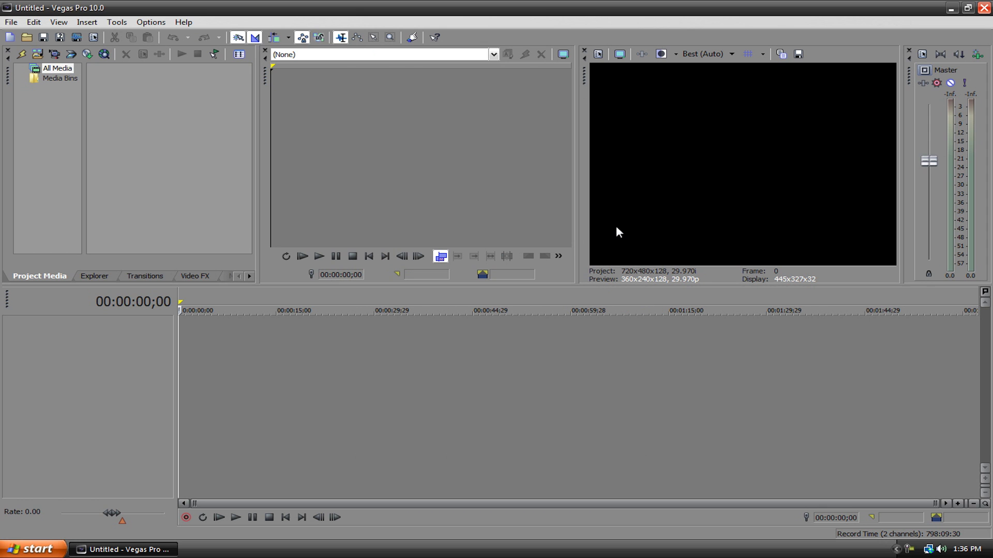
{"action": "left_click", "coordinate": [984, 8]}
{"action": "left_click", "coordinate": [392, 18]}
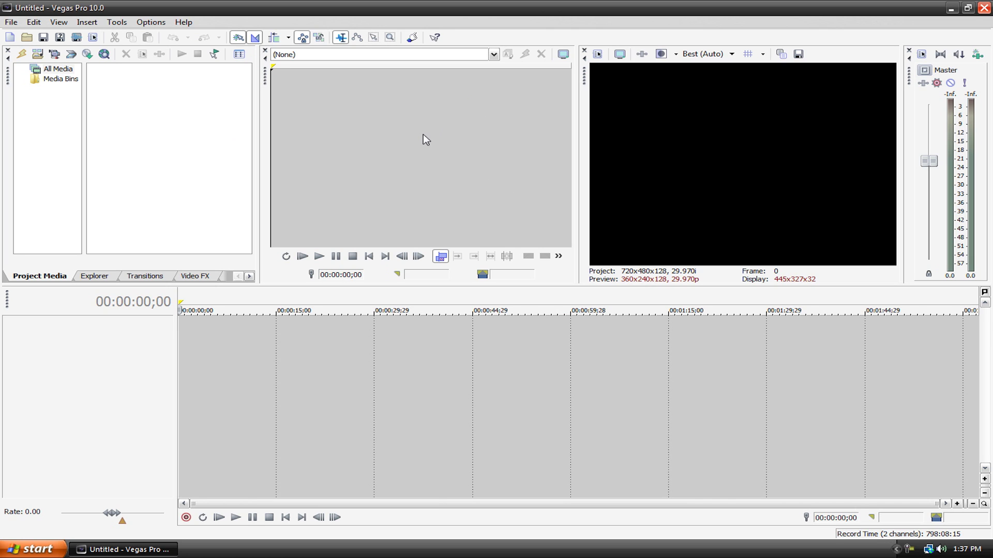
Close the Trimmer, Explorer and Master Bus panels and show the Media Generators presets
{"action": "left_click", "coordinate": [266, 51]}
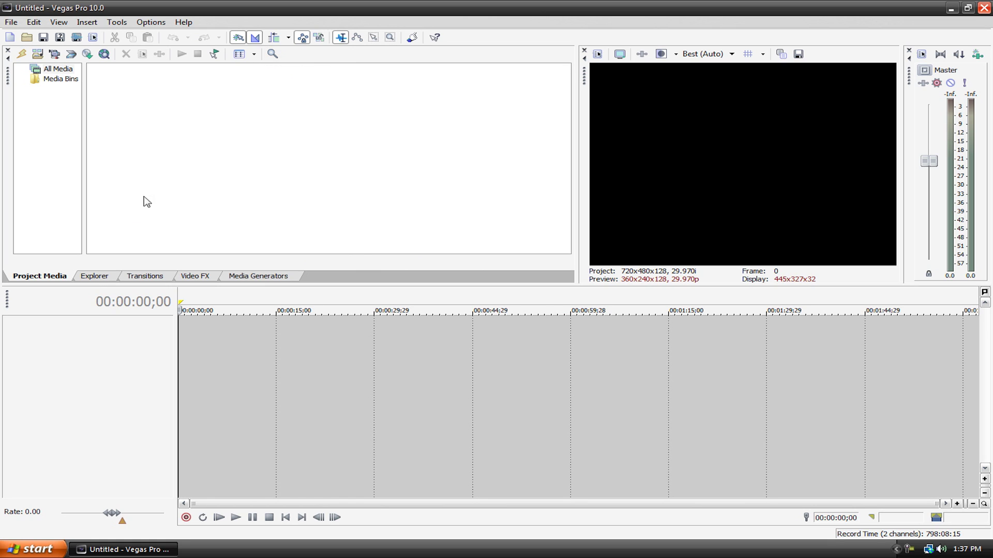
{"action": "left_click", "coordinate": [94, 277]}
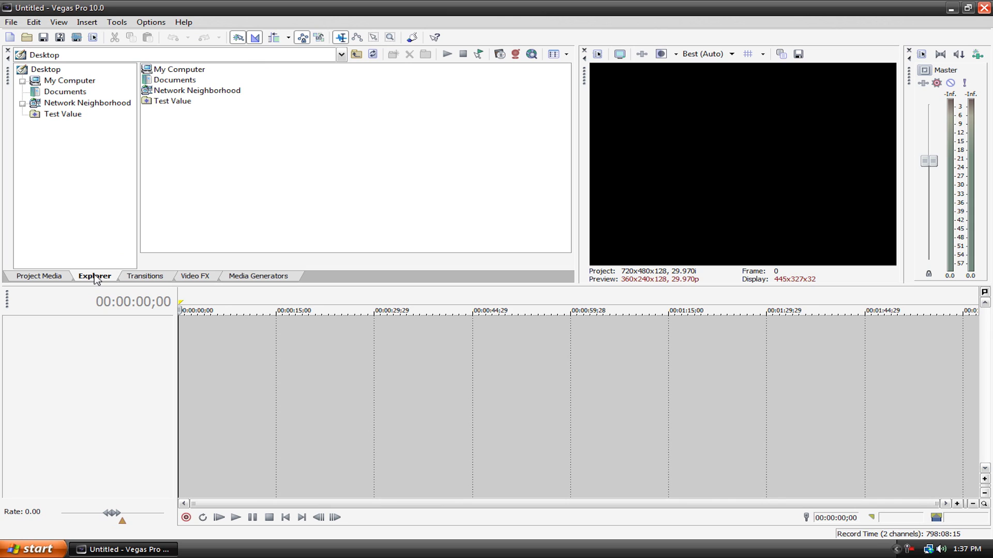
{"action": "left_click", "coordinate": [7, 51]}
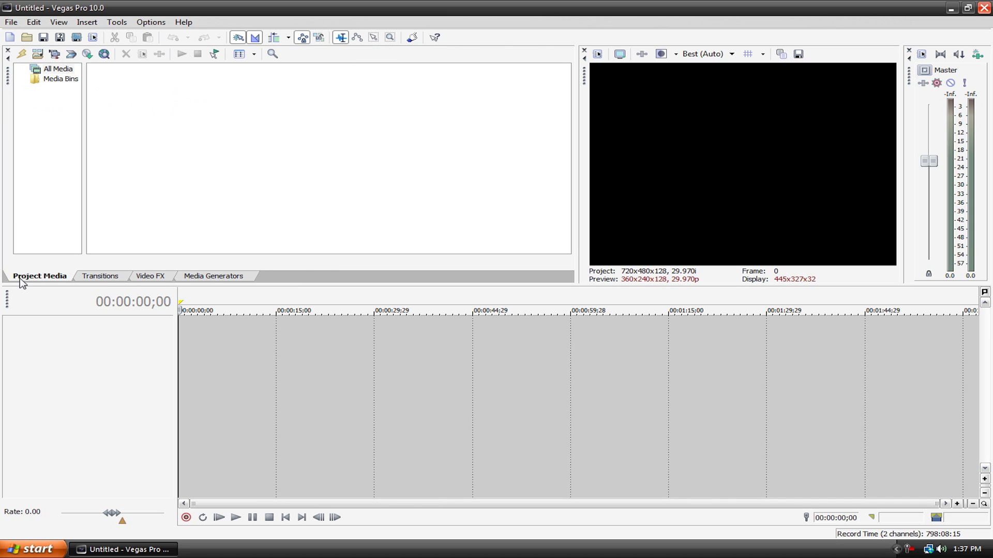
{"action": "left_click", "coordinate": [89, 279]}
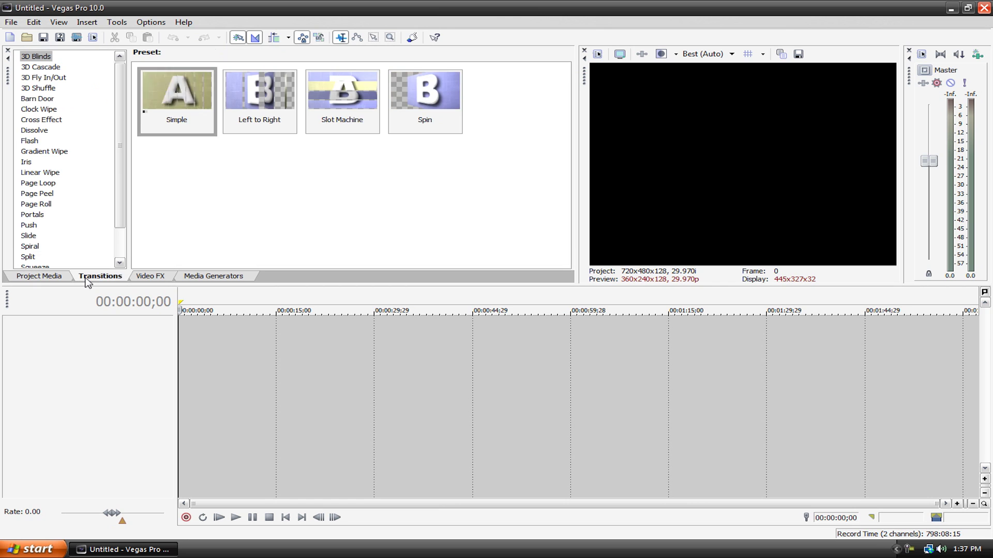
{"action": "left_click", "coordinate": [136, 278]}
{"action": "left_click", "coordinate": [188, 278]}
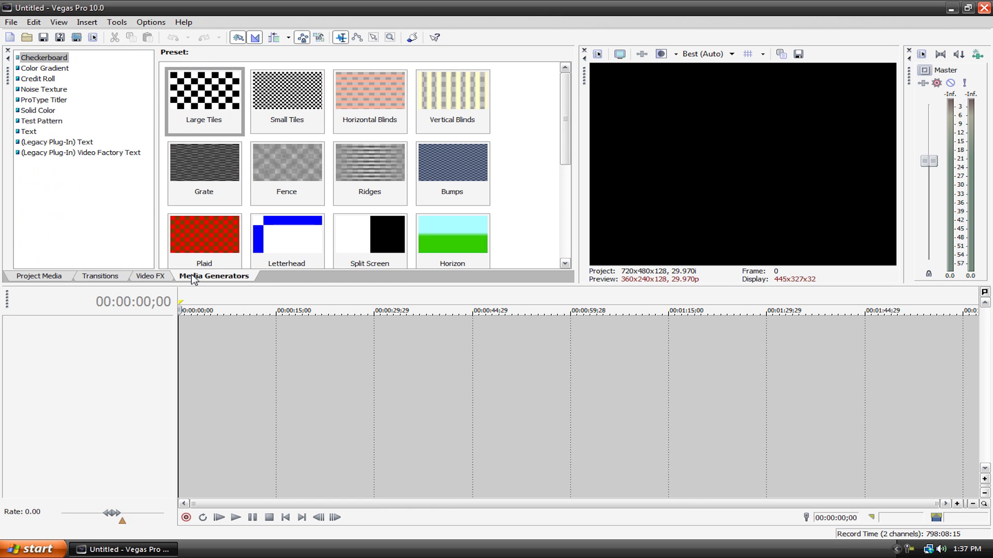
{"action": "left_click", "coordinate": [909, 52]}
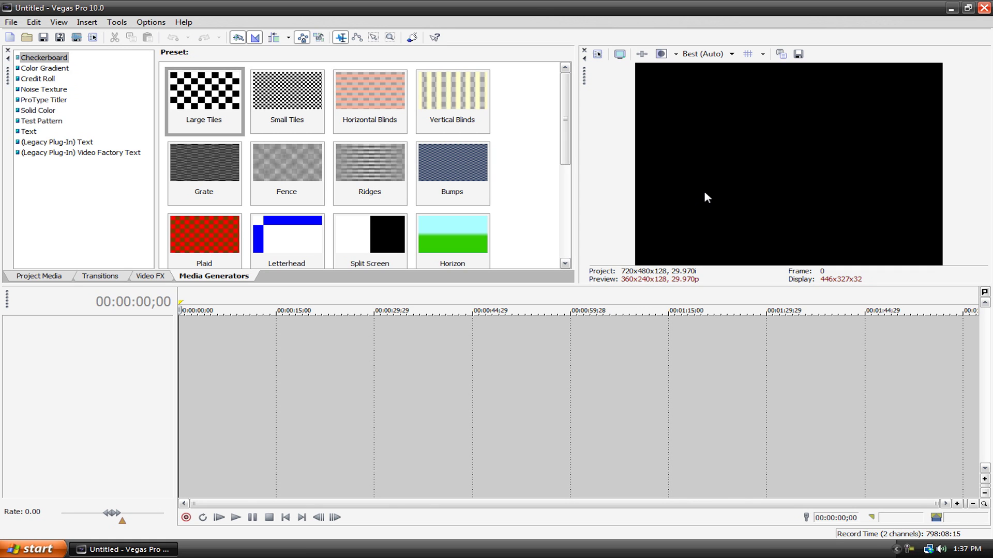
{"action": "left_click", "coordinate": [151, 21]}
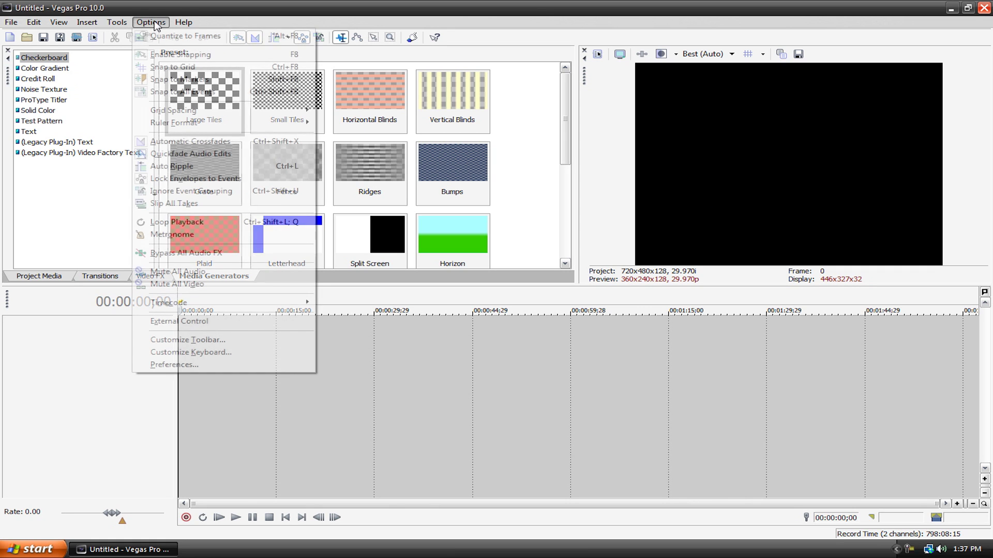
{"action": "left_click", "coordinate": [265, 365]}
{"action": "left_click", "coordinate": [412, 70]}
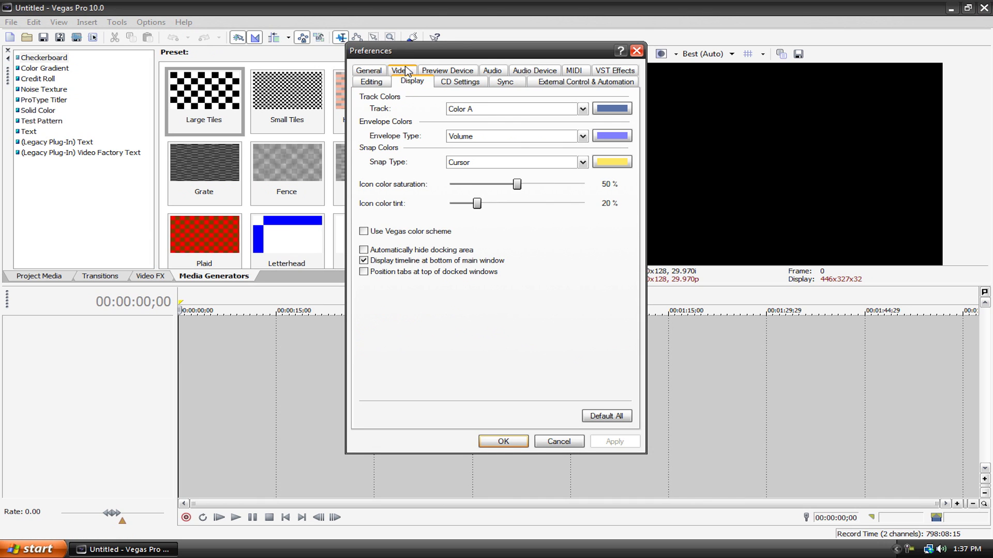
{"action": "left_click", "coordinate": [364, 261]}
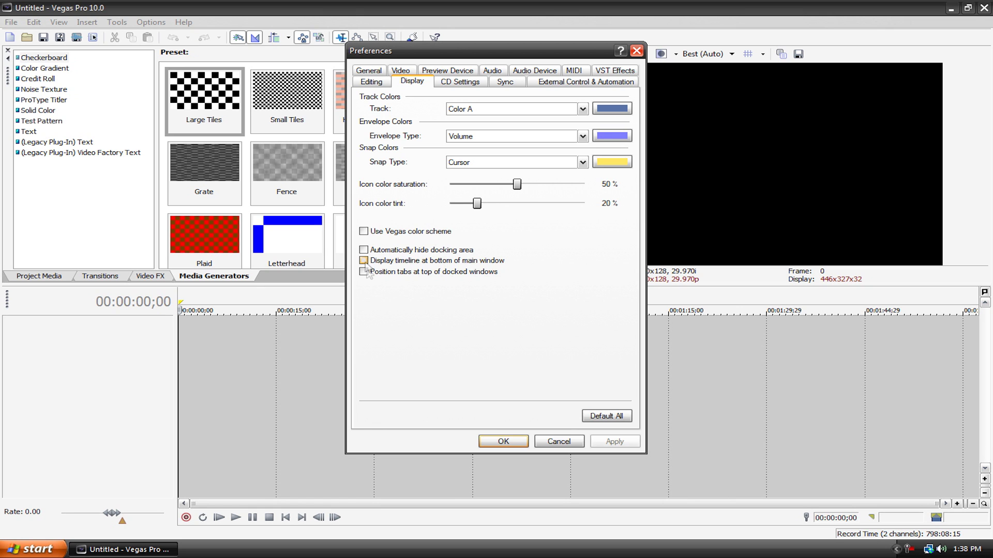
{"action": "left_click", "coordinate": [498, 439]}
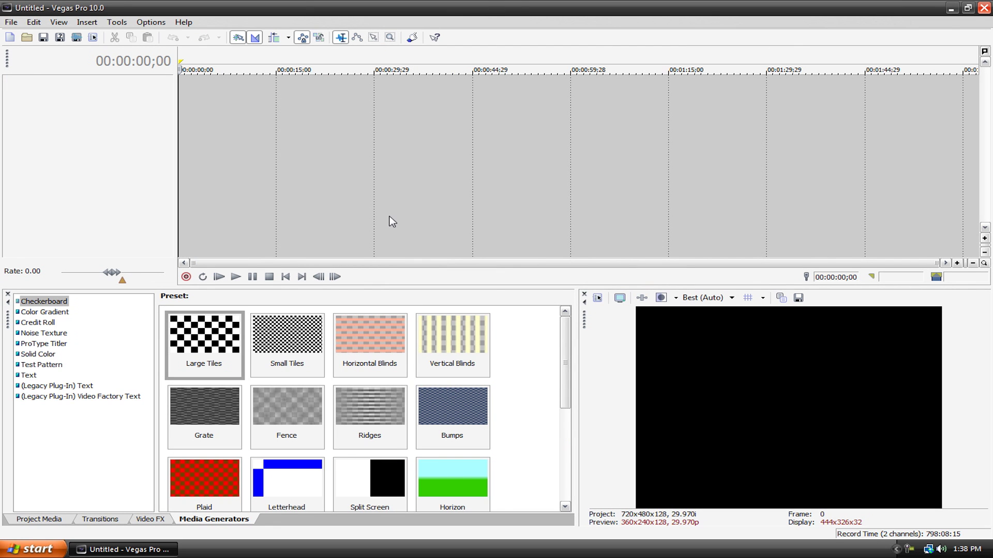
{"action": "left_click", "coordinate": [142, 24]}
{"action": "left_click", "coordinate": [155, 362]}
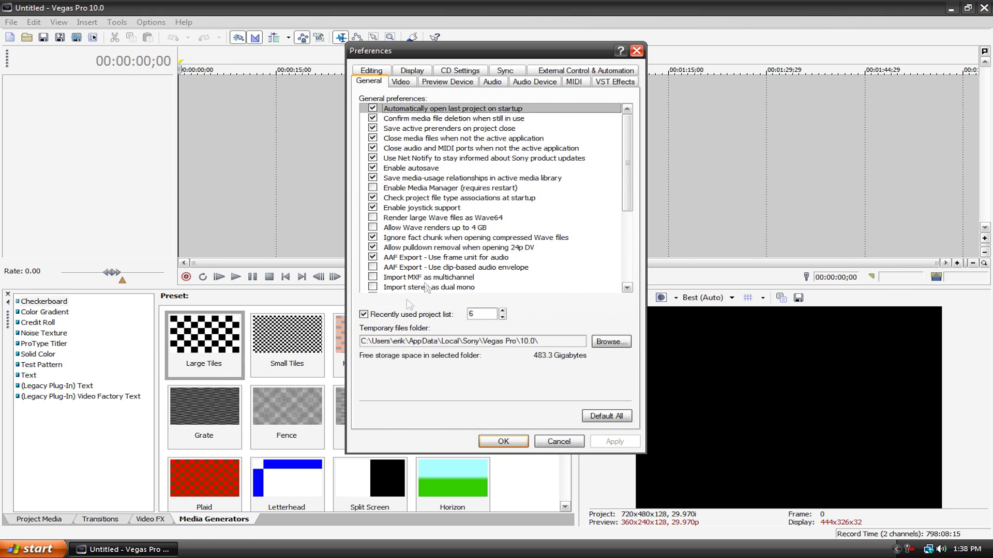
{"action": "left_click", "coordinate": [409, 71]}
{"action": "left_click", "coordinate": [364, 261]}
{"action": "left_click", "coordinate": [509, 440]}
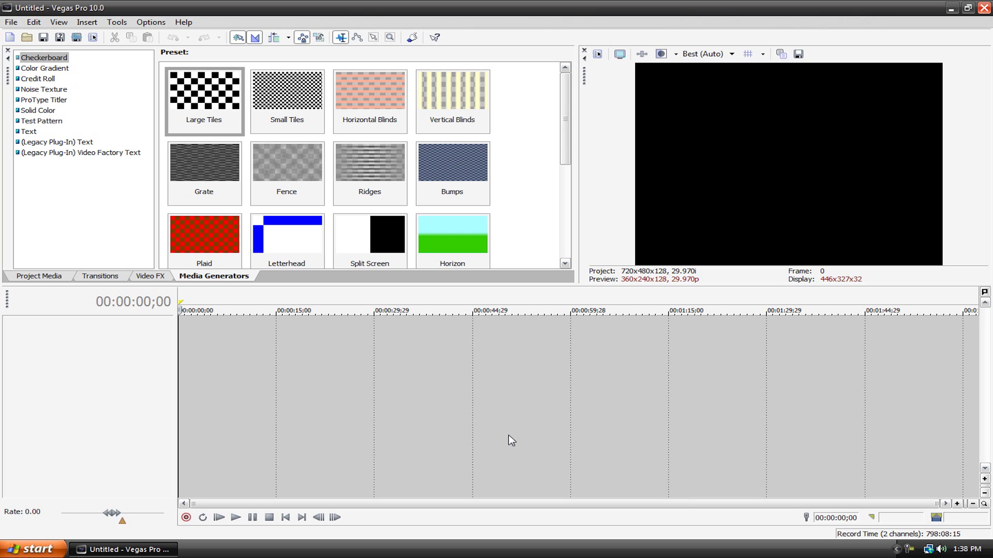
Set the project properties to the HDV 720-30p template (1280x720, 29.970 fps)
{"action": "left_click", "coordinate": [8, 23]}
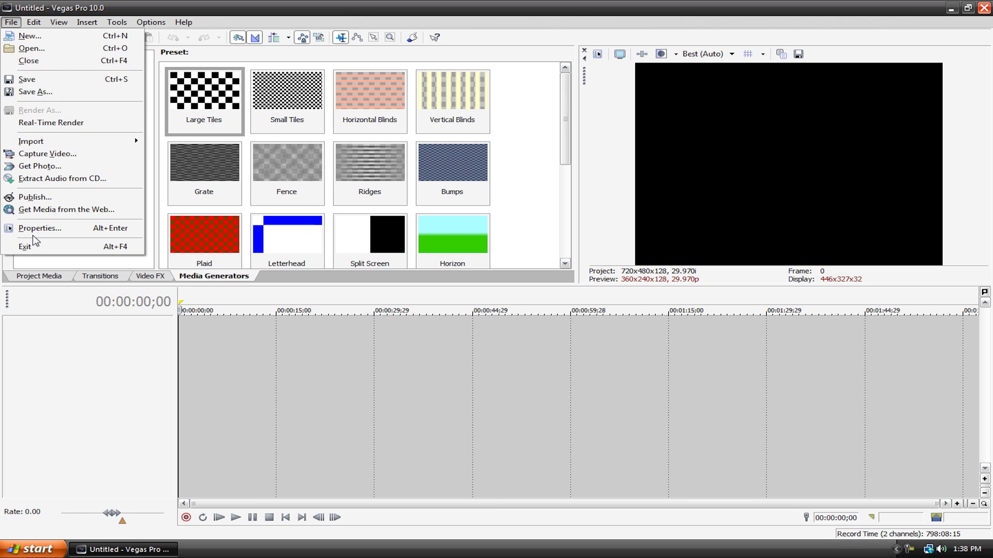
{"action": "left_click", "coordinate": [31, 230]}
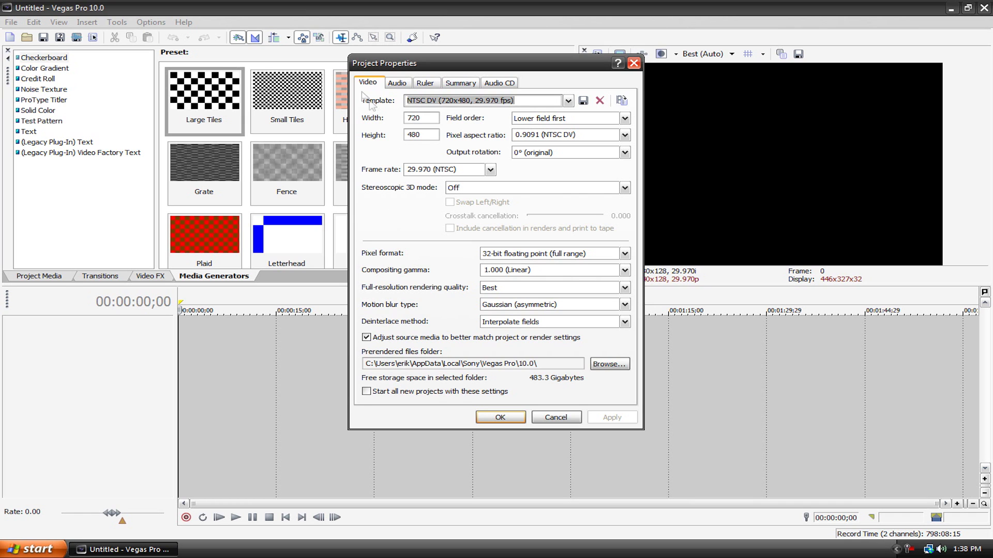
{"action": "left_click", "coordinate": [568, 101]}
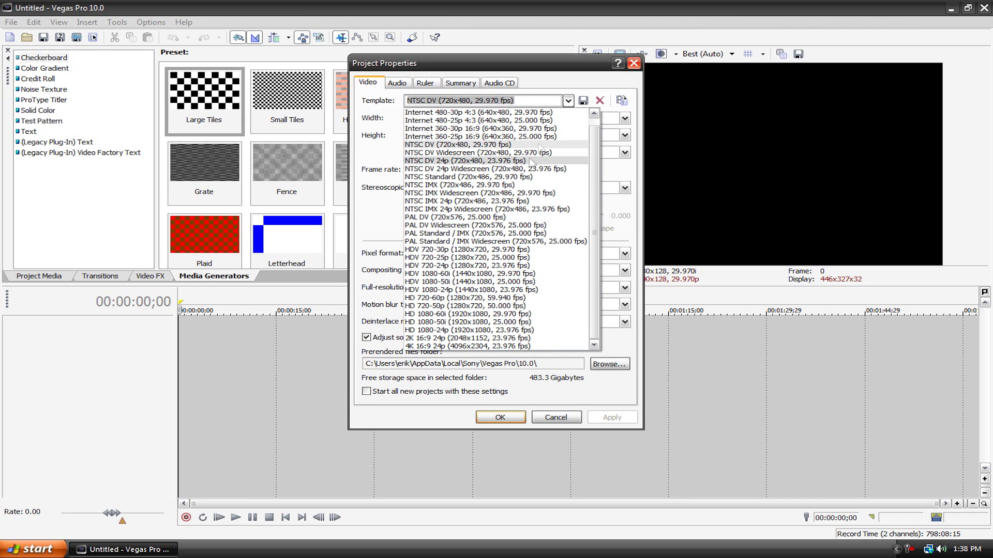
{"action": "left_click", "coordinate": [454, 249]}
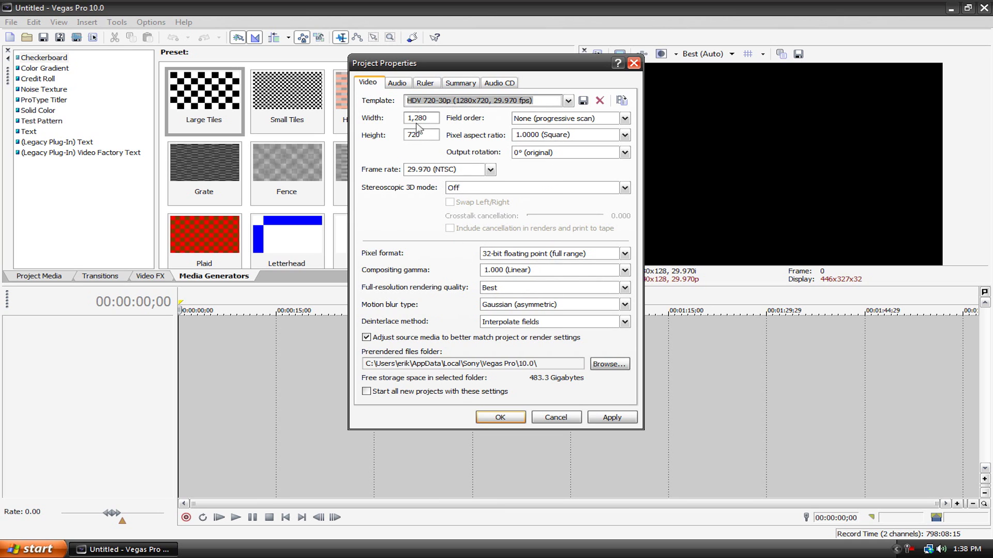
{"action": "left_click", "coordinate": [512, 418]}
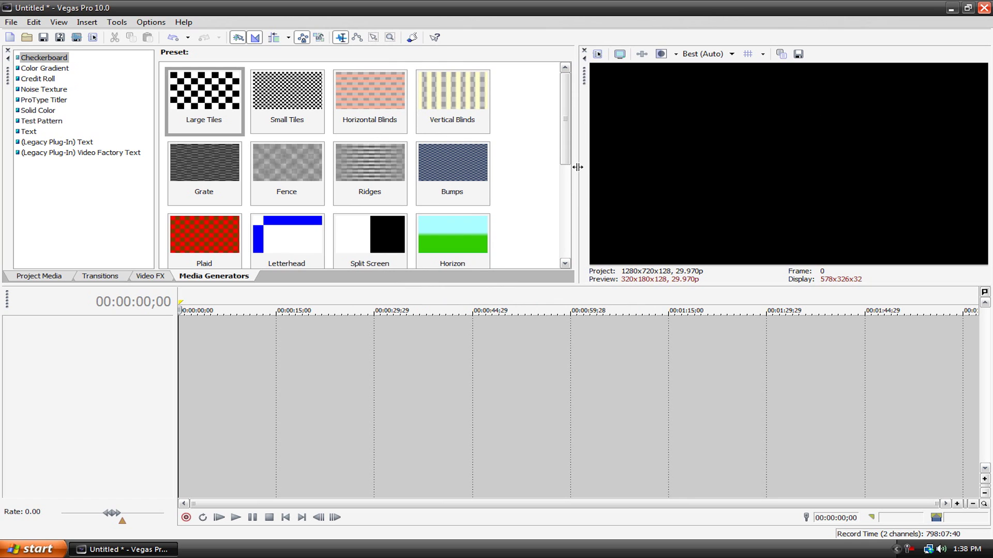
{"action": "left_click_drag", "start_coordinate": [578, 167], "coordinate": [572, 164]}
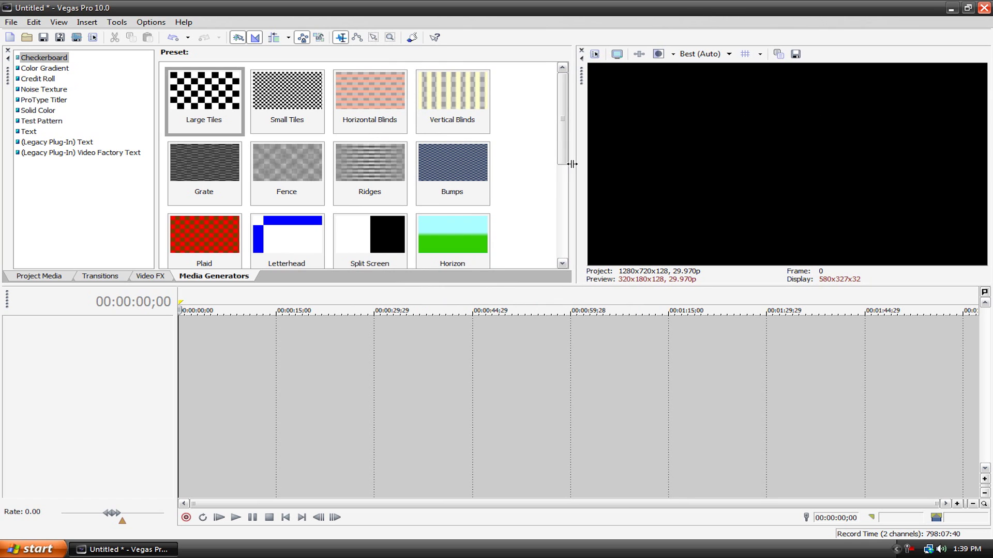
Import Water.wmv from the Stock Footage folder and drop it onto the timeline
{"action": "left_click_drag", "start_coordinate": [563, 150], "coordinate": [565, 103]}
{"action": "left_click", "coordinate": [33, 274]}
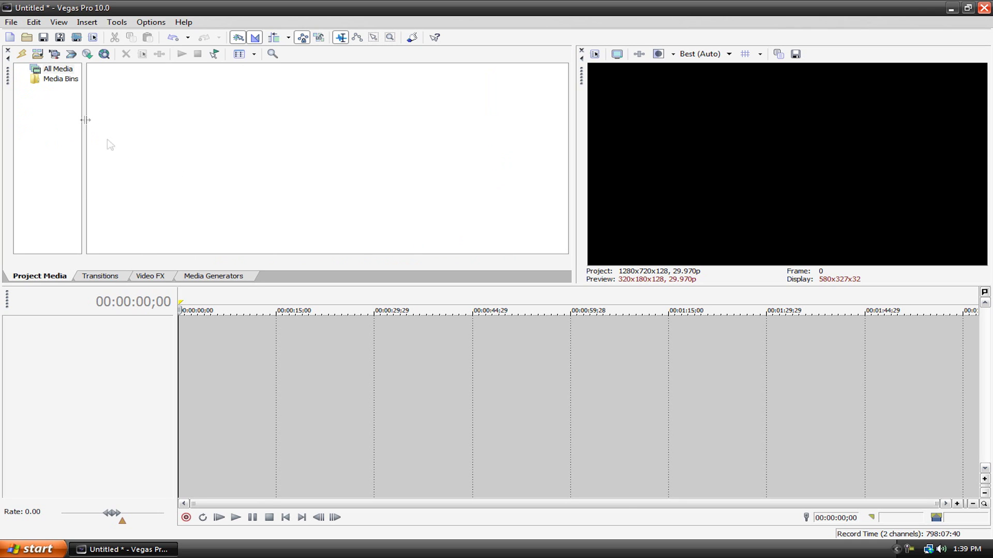
{"action": "left_click", "coordinate": [5, 24]}
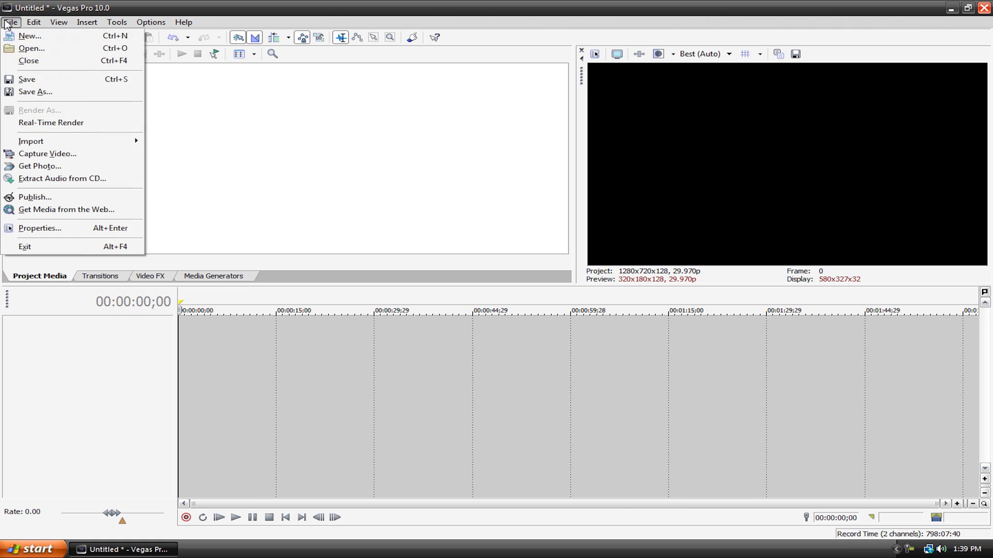
{"action": "mouse_move", "coordinate": [41, 142]}
{"action": "left_click", "coordinate": [167, 146]}
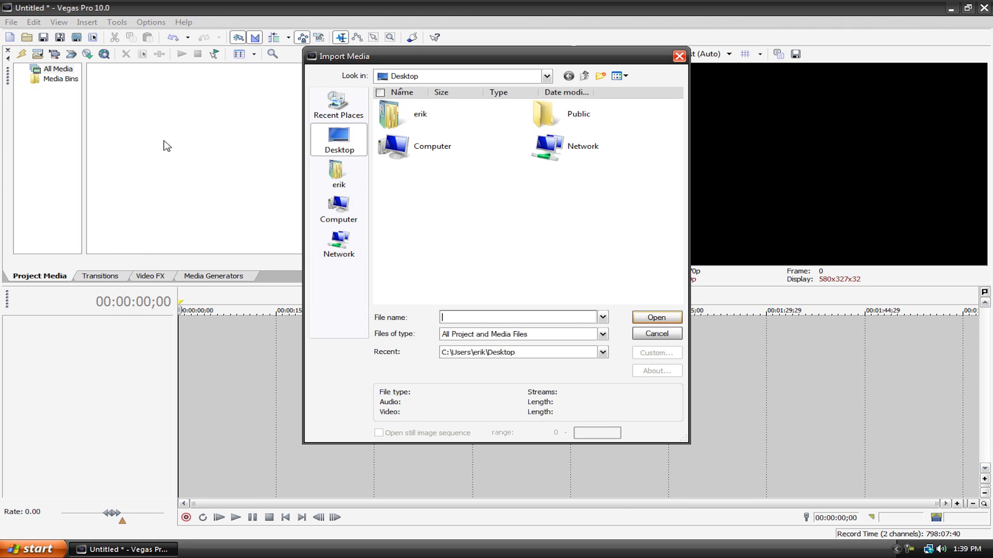
{"action": "double_click", "coordinate": [413, 126]}
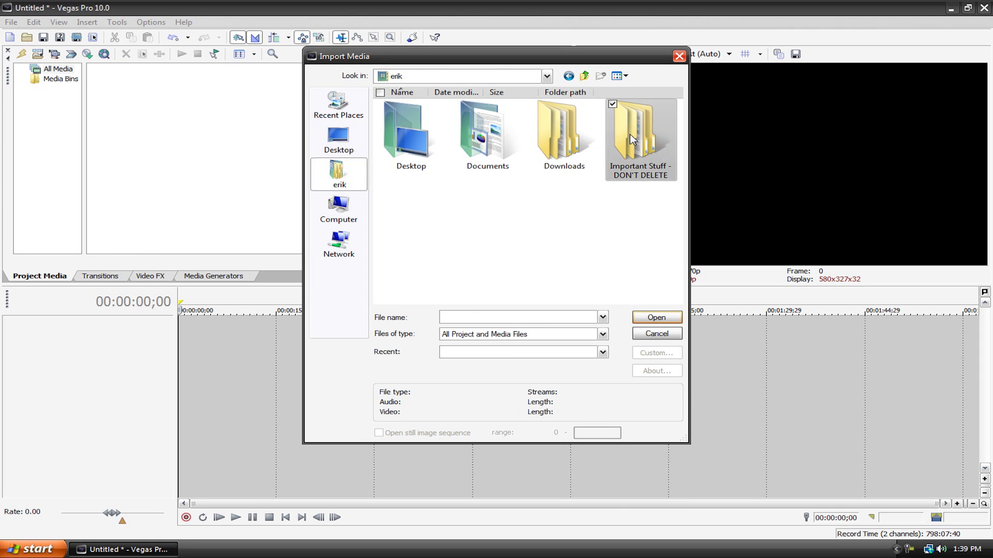
{"action": "double_click", "coordinate": [630, 135]}
{"action": "double_click", "coordinate": [413, 105]}
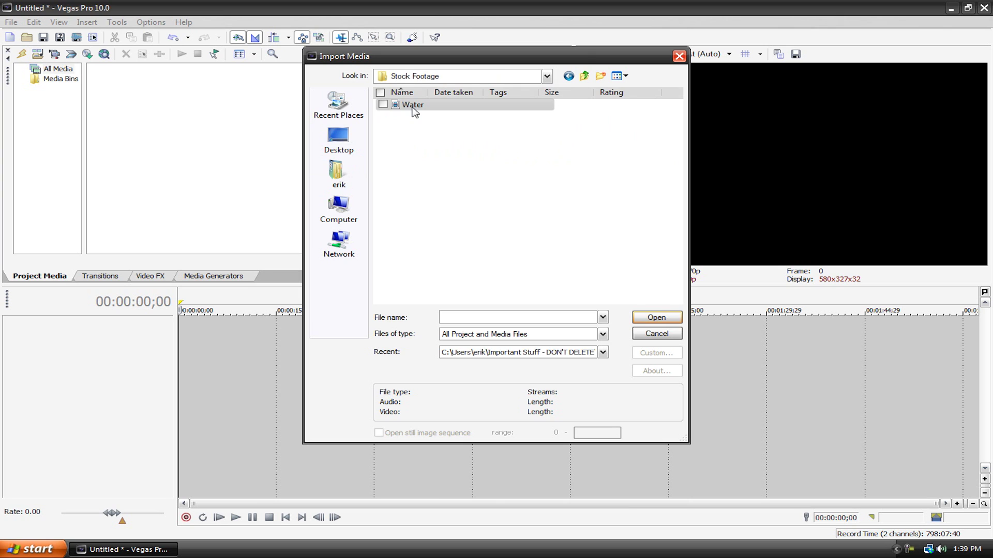
{"action": "double_click", "coordinate": [413, 106]}
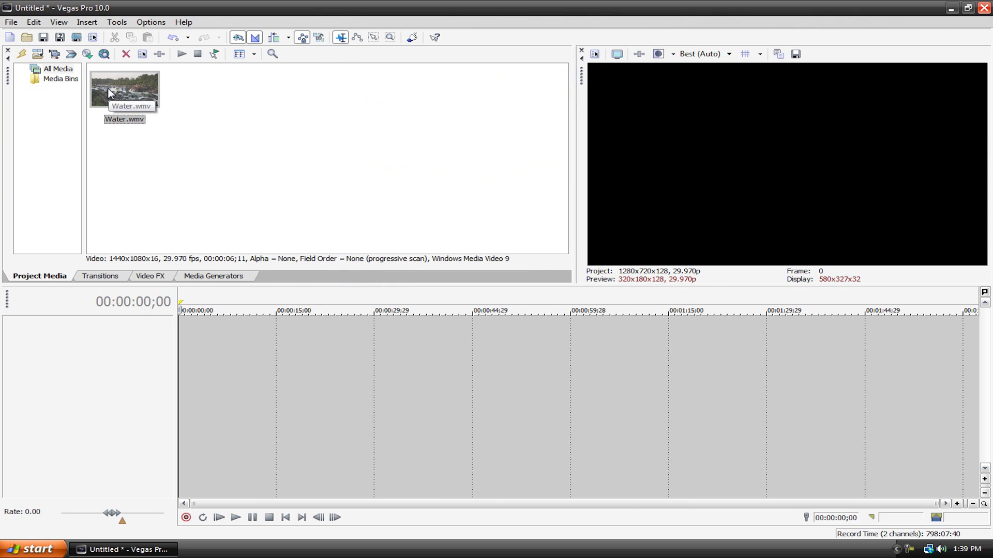
{"action": "left_click_drag", "start_coordinate": [110, 93], "coordinate": [209, 336]}
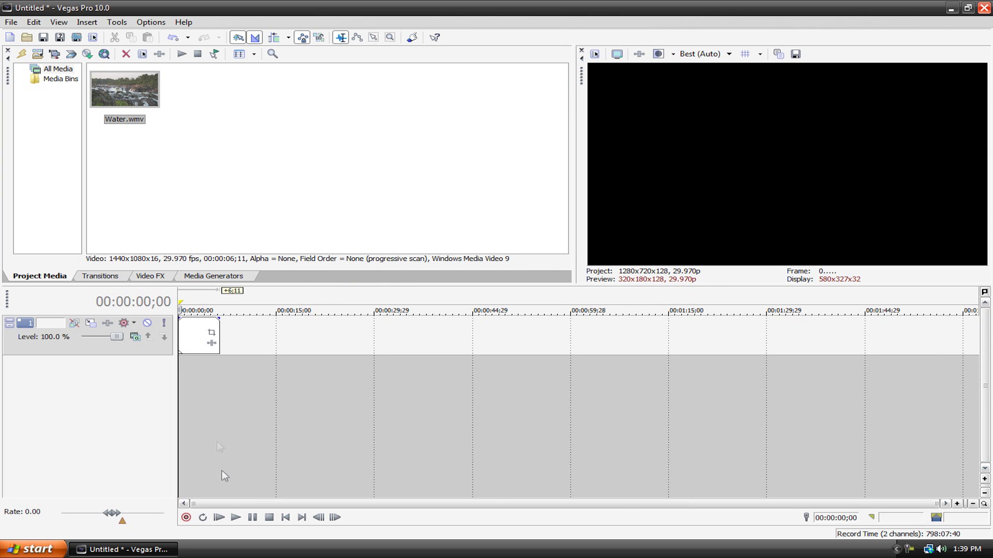
Preview the Water.wmv clip, then delete it from the timeline
{"action": "left_click", "coordinate": [237, 519]}
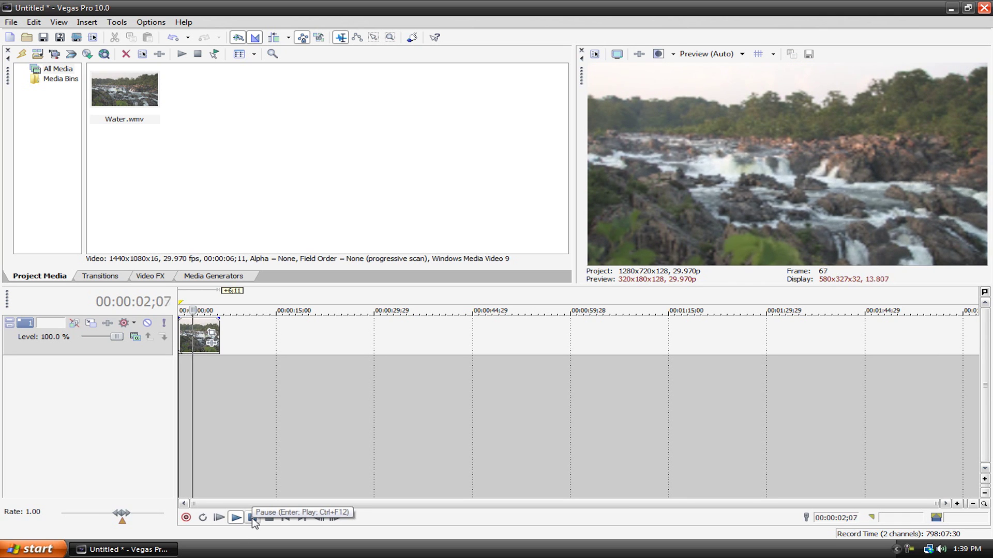
{"action": "left_click", "coordinate": [269, 518]}
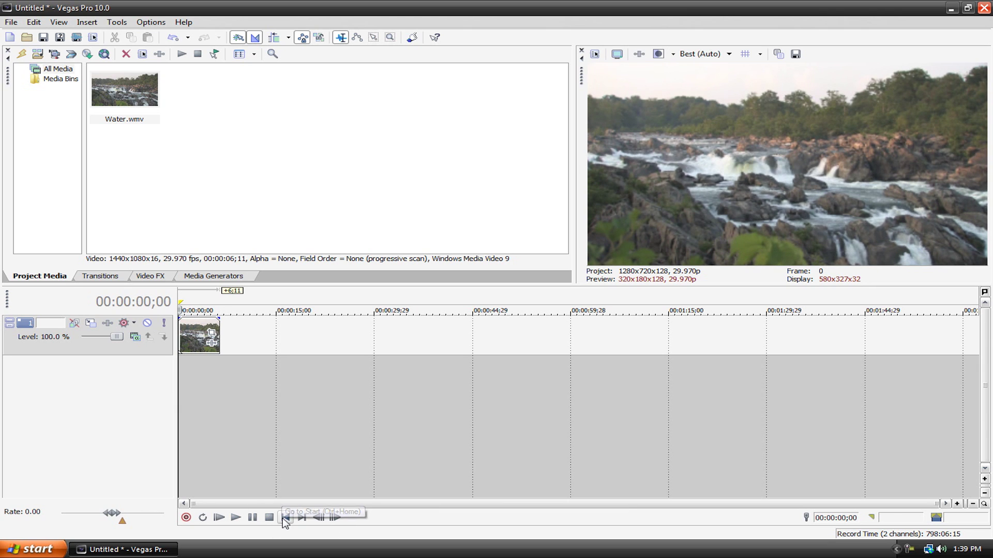
{"action": "left_click", "coordinate": [191, 344]}
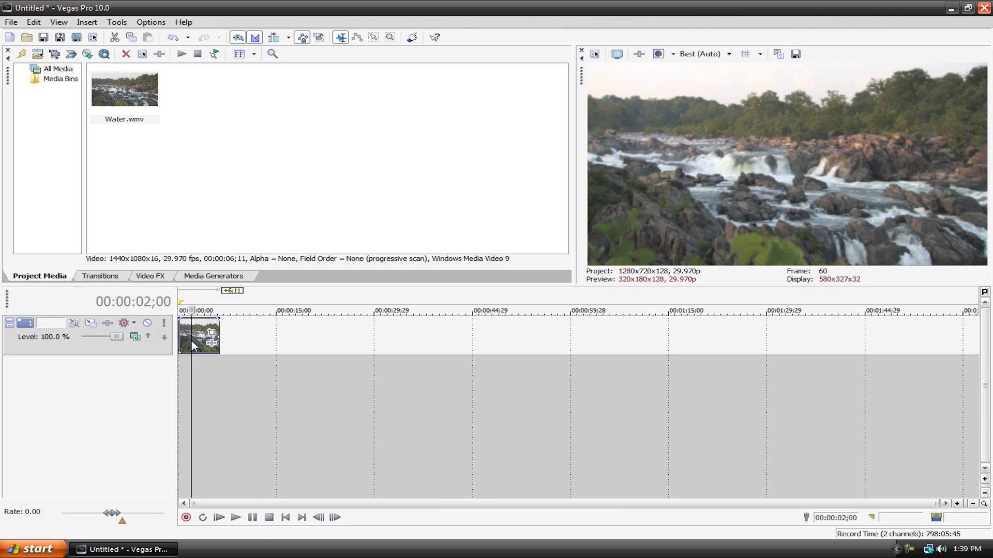
{"action": "key", "text": "Delete"}
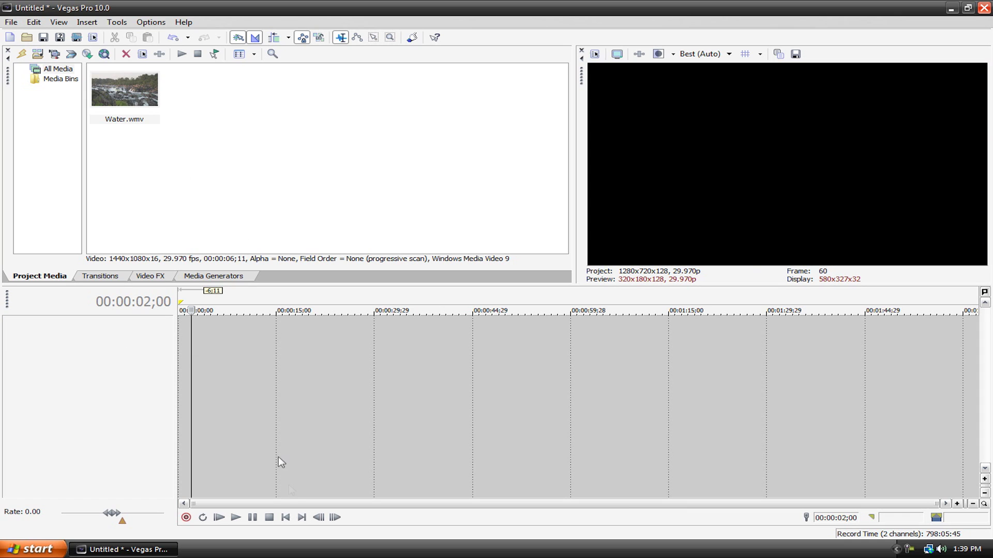
{"action": "left_click", "coordinate": [287, 518]}
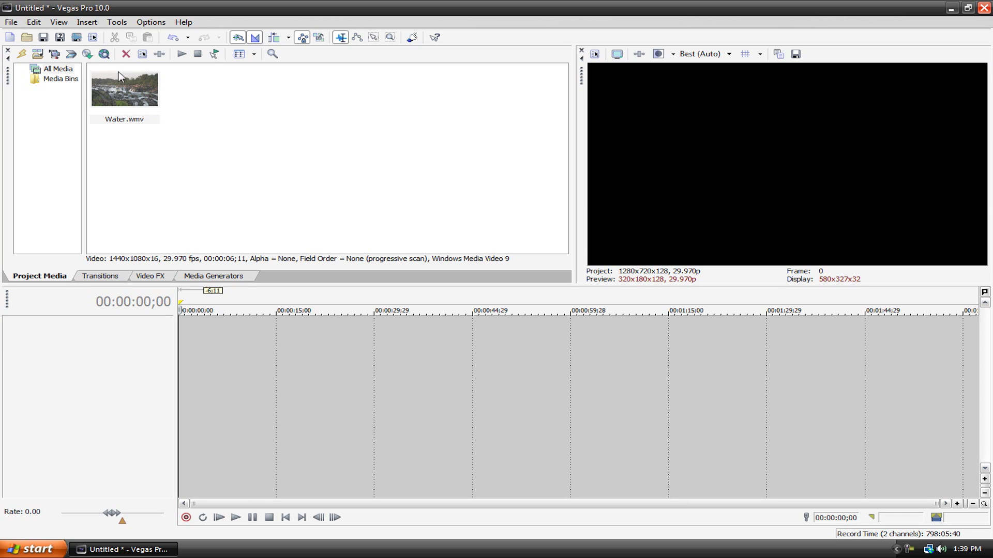
Place Water.wmv back on the timeline at 00:00:00 and play it through
{"action": "left_click_drag", "start_coordinate": [103, 89], "coordinate": [183, 333]}
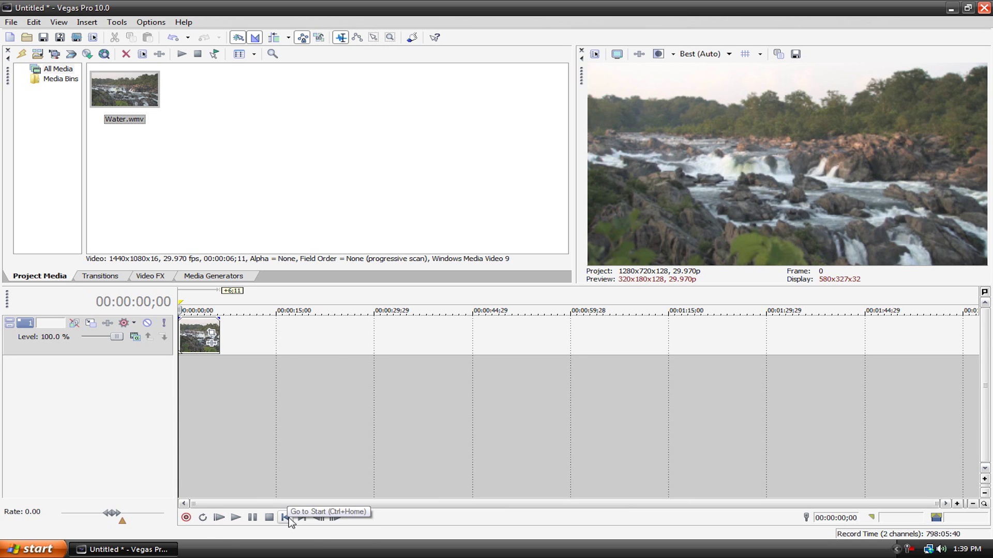
{"action": "left_click", "coordinate": [234, 517]}
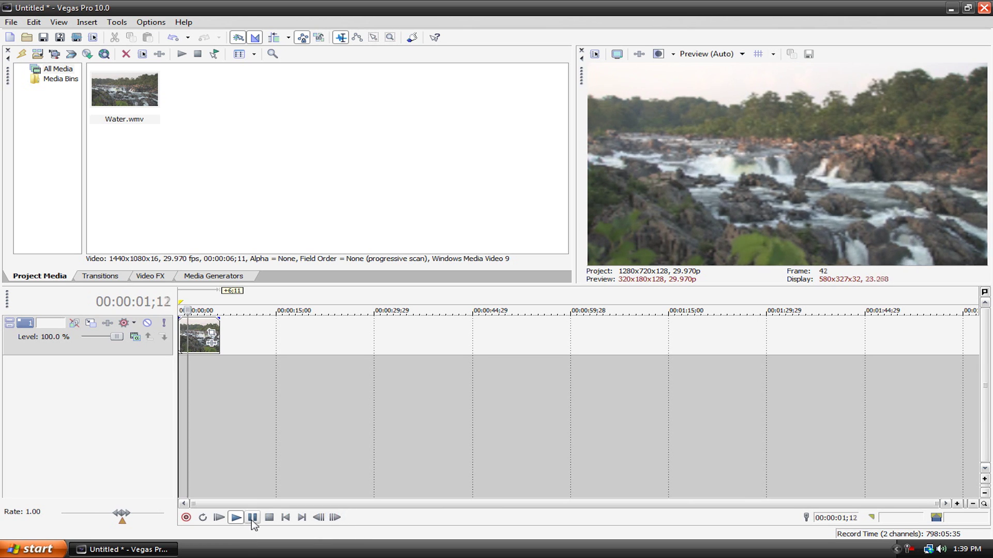
{"action": "left_click", "coordinate": [252, 520]}
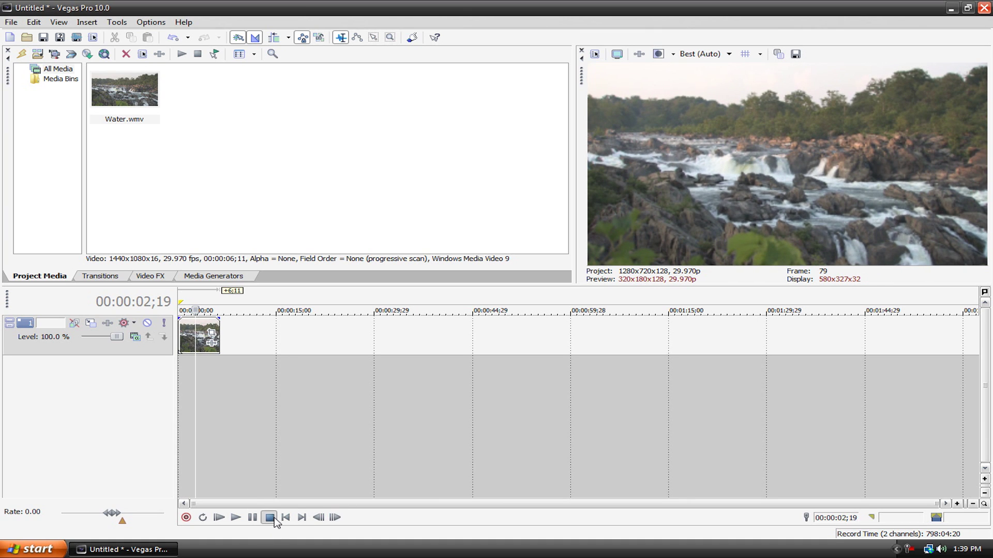
{"action": "key", "text": "space"}
{"action": "key", "text": "space"}
{"action": "key", "text": "space"}
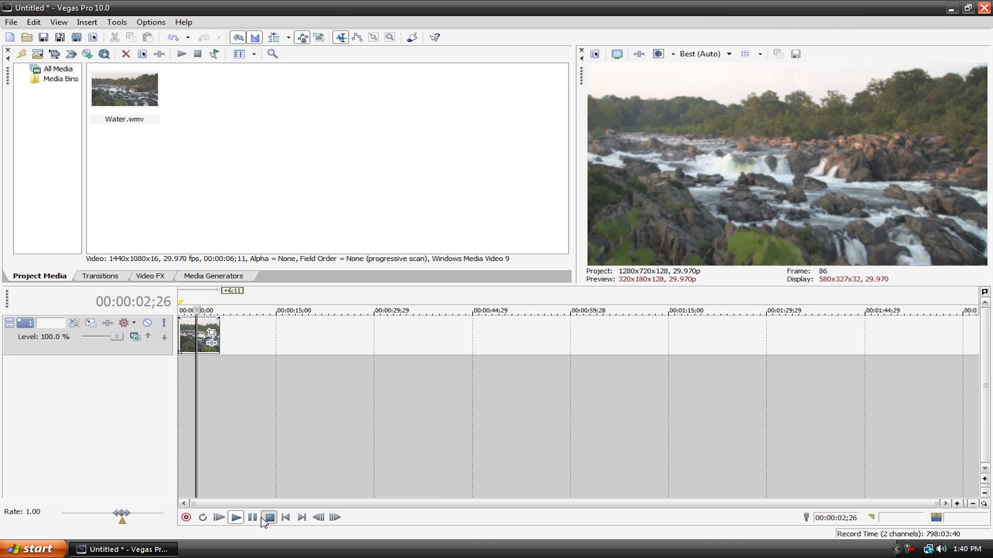
{"action": "left_click", "coordinate": [264, 519]}
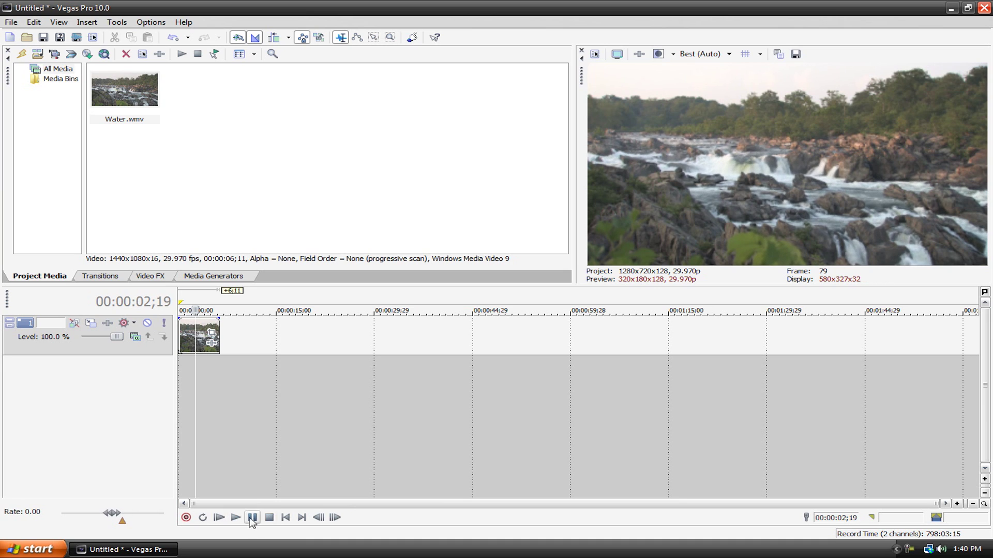
{"action": "left_click", "coordinate": [286, 519]}
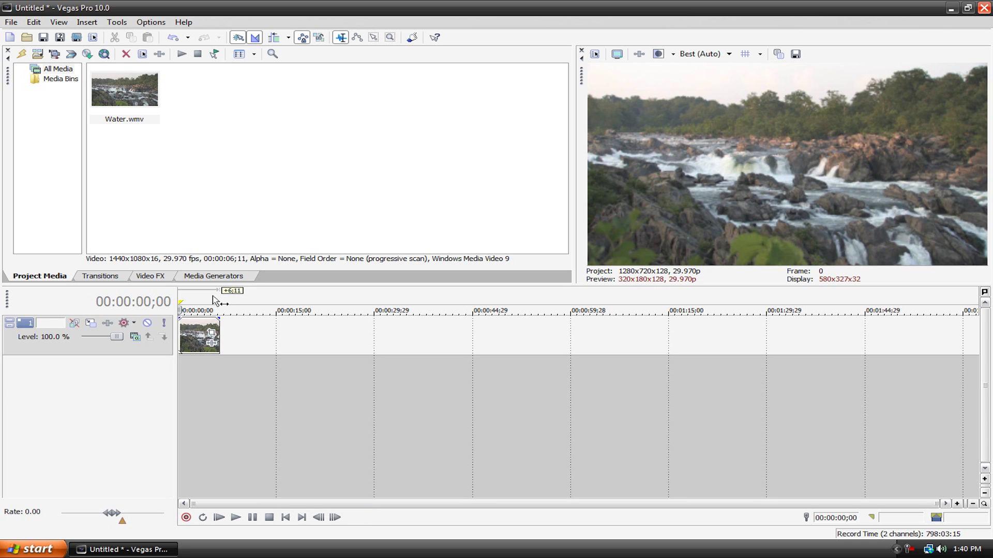
{"action": "left_click_drag", "start_coordinate": [220, 302], "coordinate": [182, 298]}
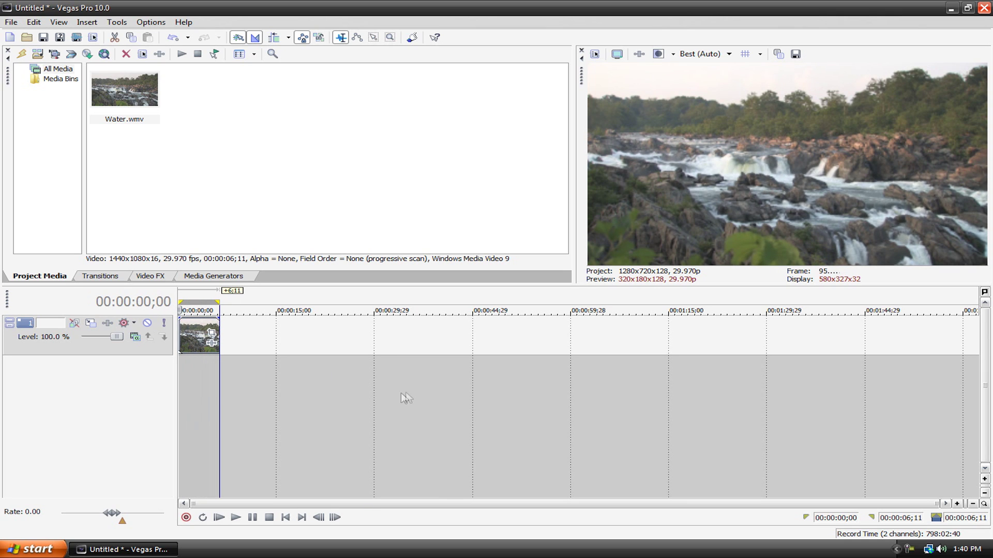
{"action": "key", "text": "space"}
{"action": "key", "text": "space"}
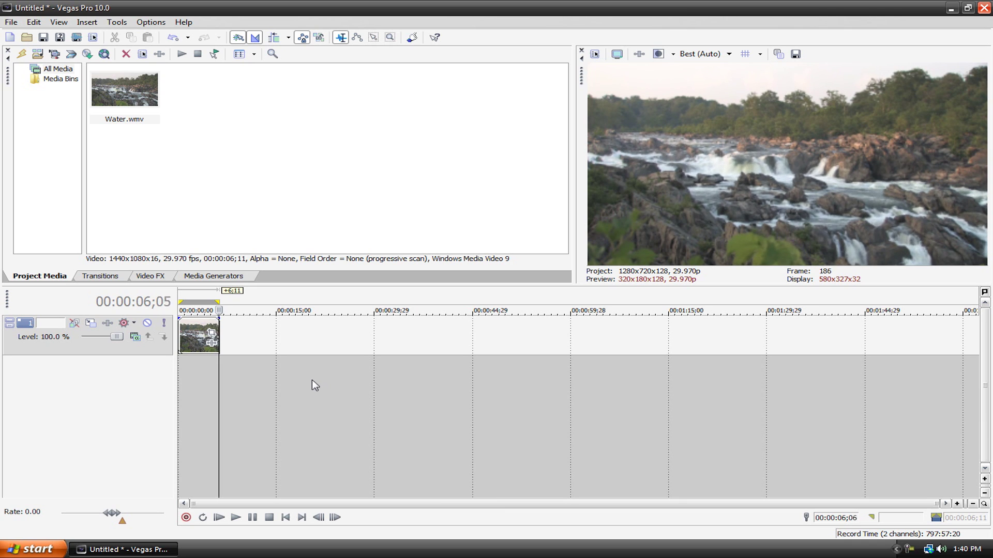
{"action": "left_click", "coordinate": [236, 519]}
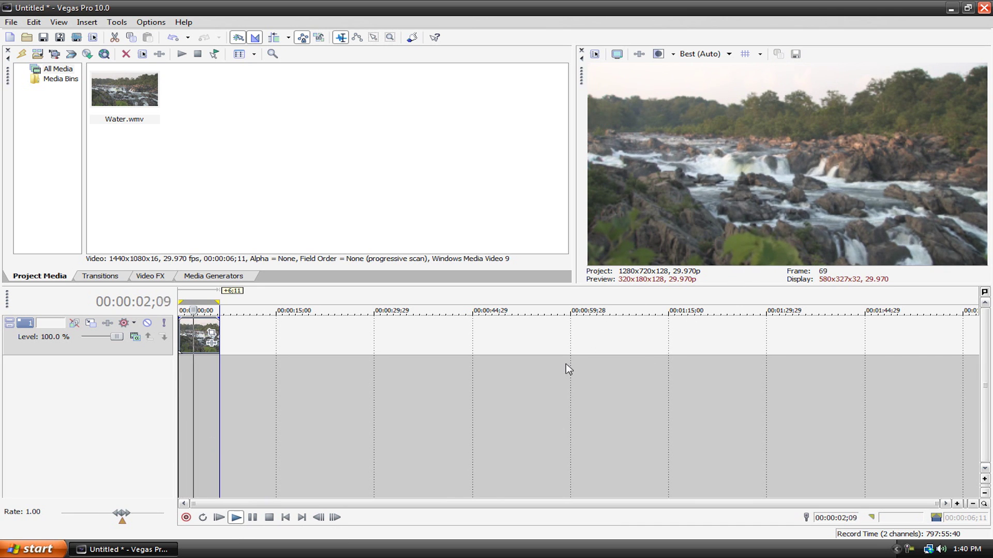
{"action": "left_click", "coordinate": [271, 518]}
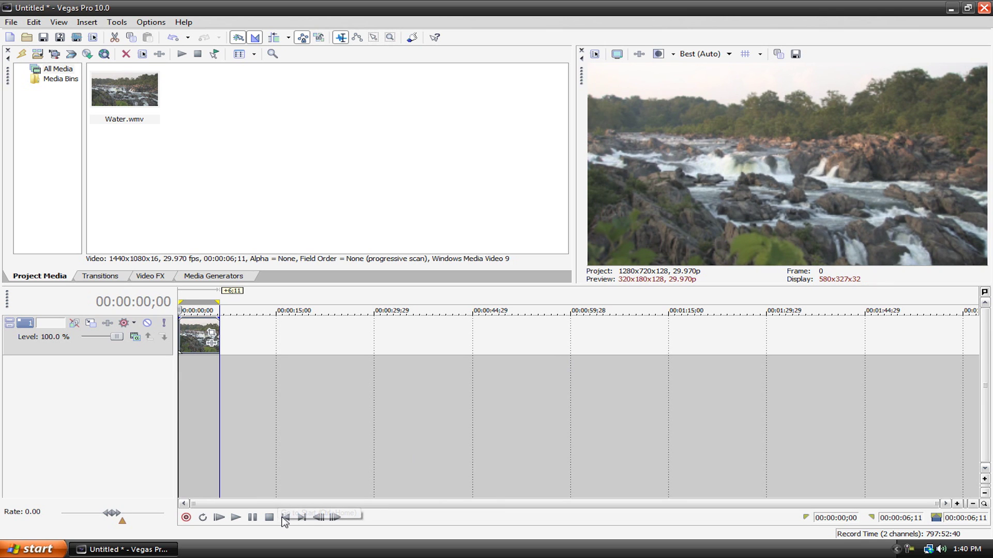
{"action": "left_click_drag", "start_coordinate": [217, 302], "coordinate": [167, 301]}
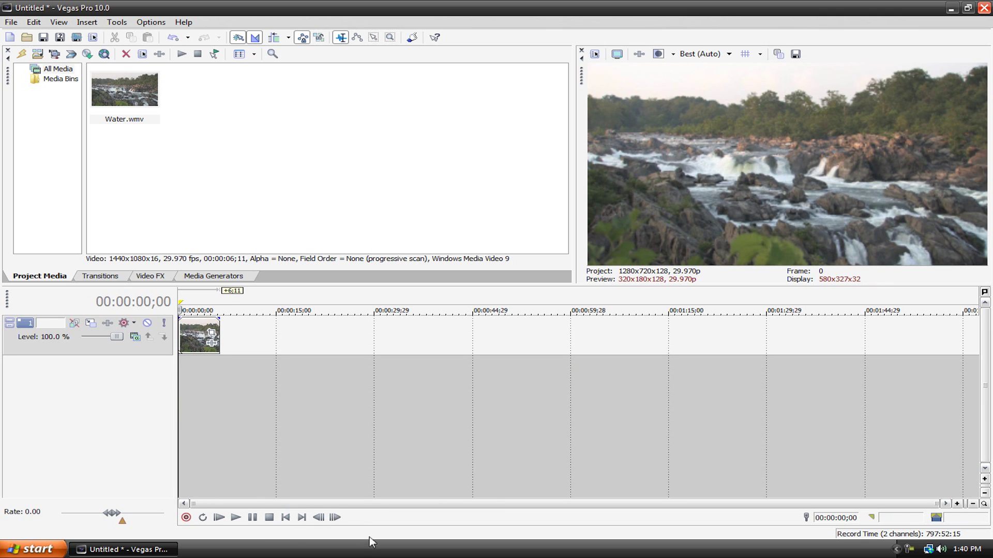
Try Draft Quarter preview quality during playback, then switch to Preview Auto
{"action": "left_click", "coordinate": [695, 55]}
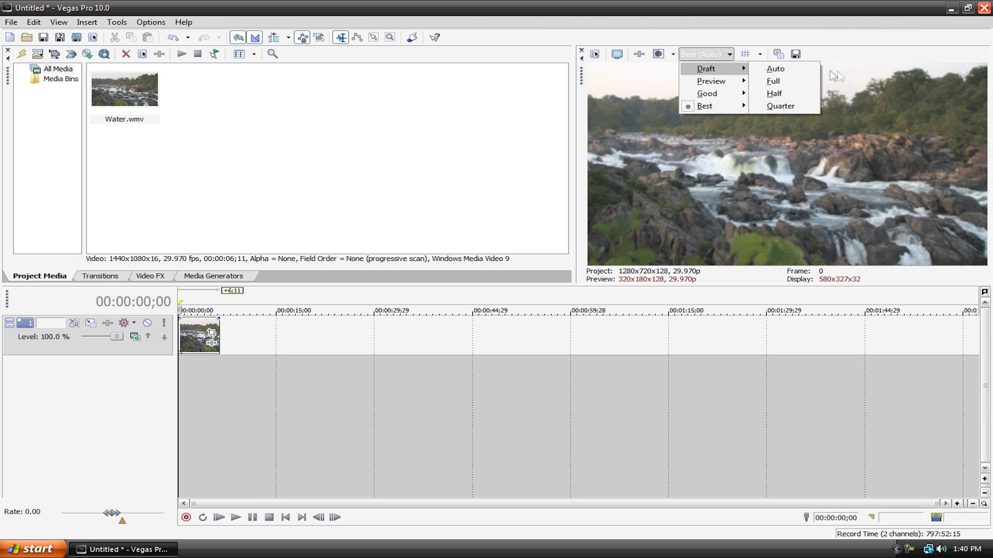
{"action": "left_click", "coordinate": [801, 110]}
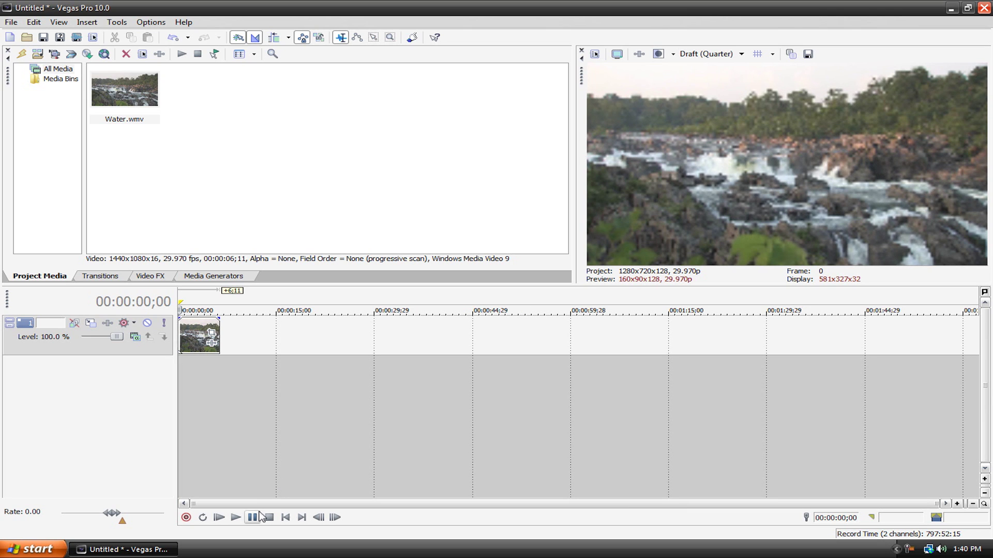
{"action": "left_click", "coordinate": [235, 519]}
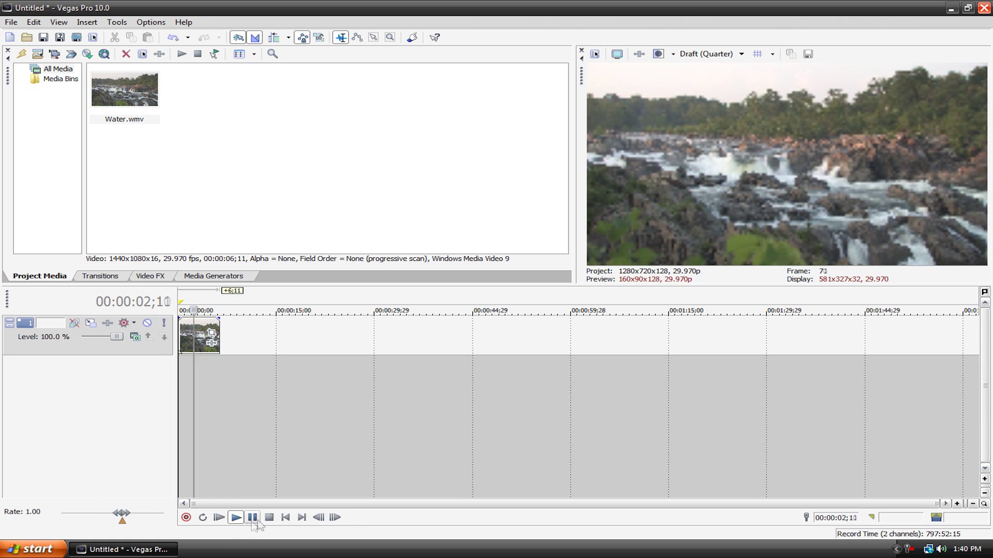
{"action": "left_click", "coordinate": [270, 518]}
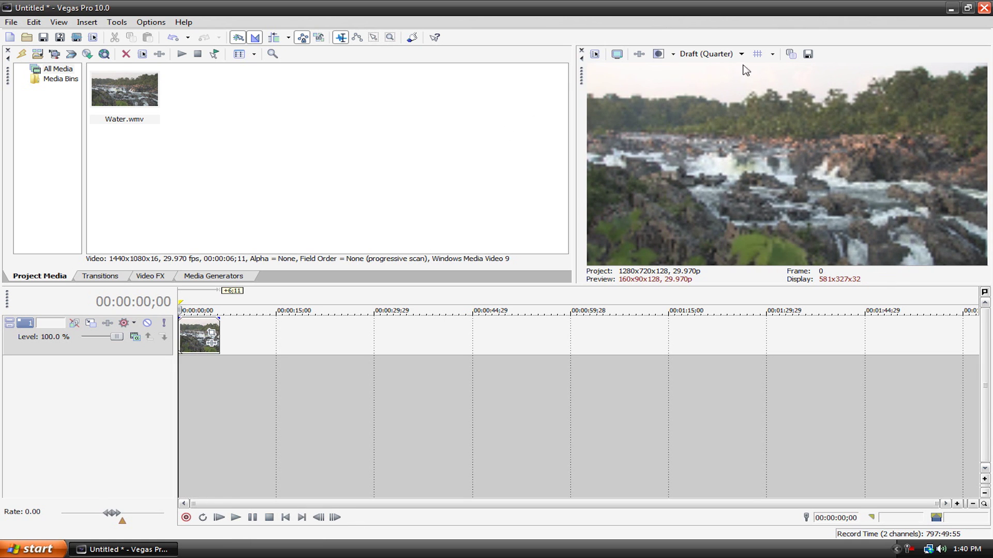
{"action": "left_click", "coordinate": [716, 55]}
{"action": "mouse_move", "coordinate": [711, 81]}
{"action": "left_click", "coordinate": [773, 81]}
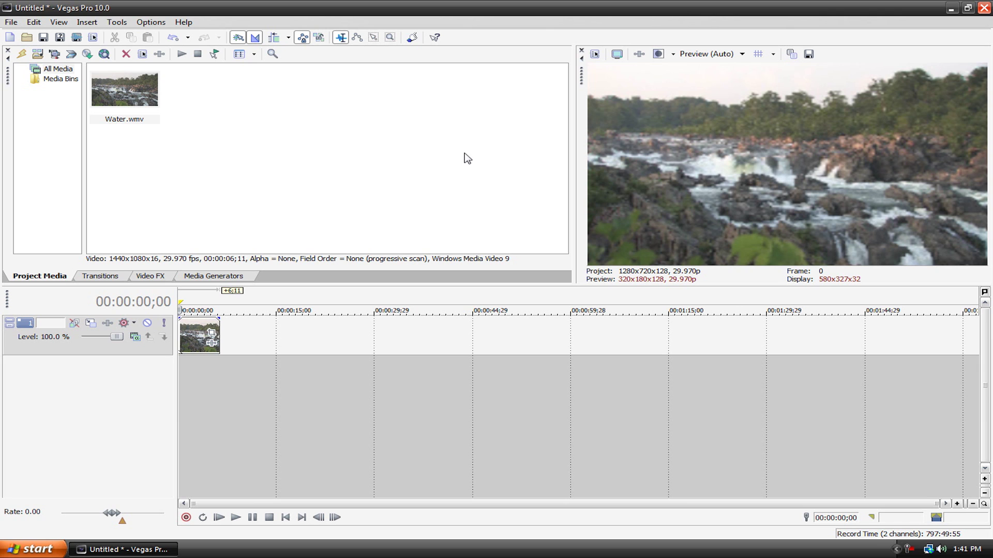
Apply the TV Simulator 'TV Look' preset to the Water clip
{"action": "left_click", "coordinate": [149, 277]}
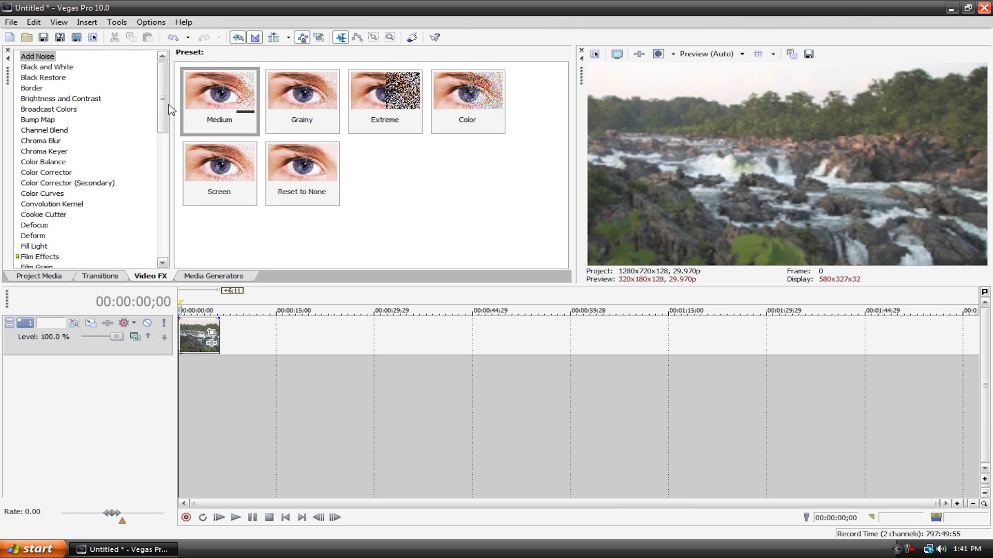
{"action": "left_click_drag", "start_coordinate": [162, 108], "coordinate": [163, 243]}
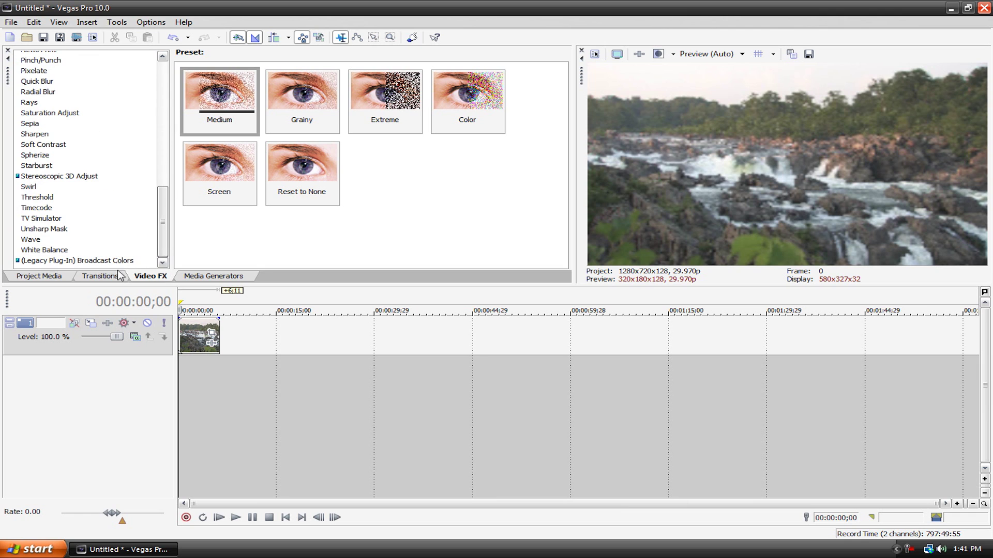
{"action": "left_click", "coordinate": [26, 219]}
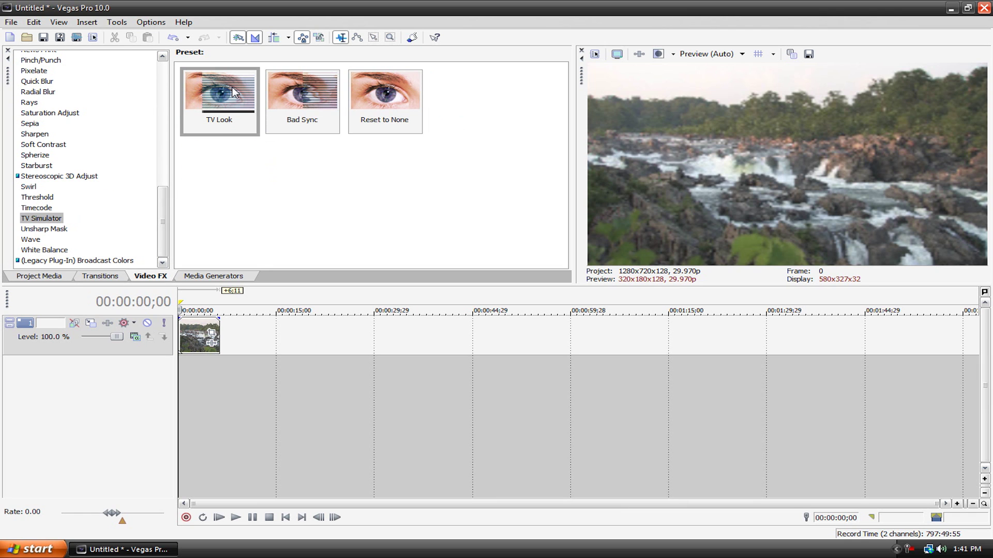
{"action": "left_click_drag", "start_coordinate": [235, 94], "coordinate": [166, 313]}
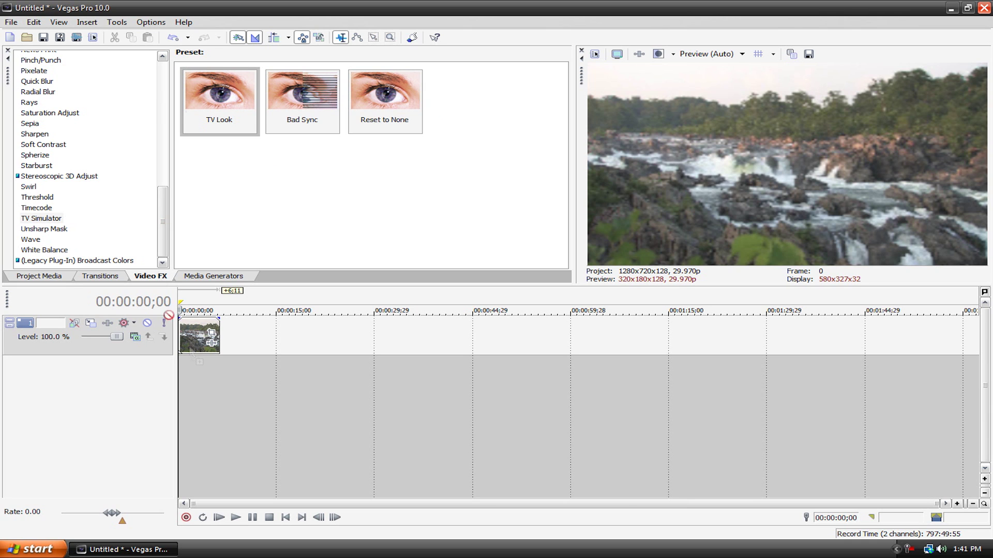
{"action": "left_click_drag", "start_coordinate": [198, 347], "coordinate": [199, 344]}
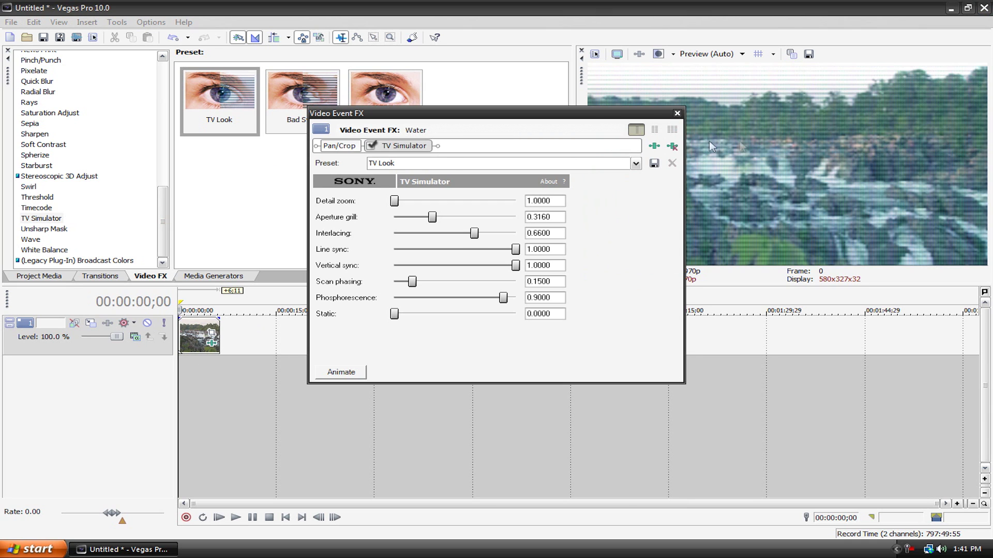
Set Detail zoom to 1.8680 and Static to 0.2660, then remove the TV Simulator effect
{"action": "left_click_drag", "start_coordinate": [569, 114], "coordinate": [428, 124]}
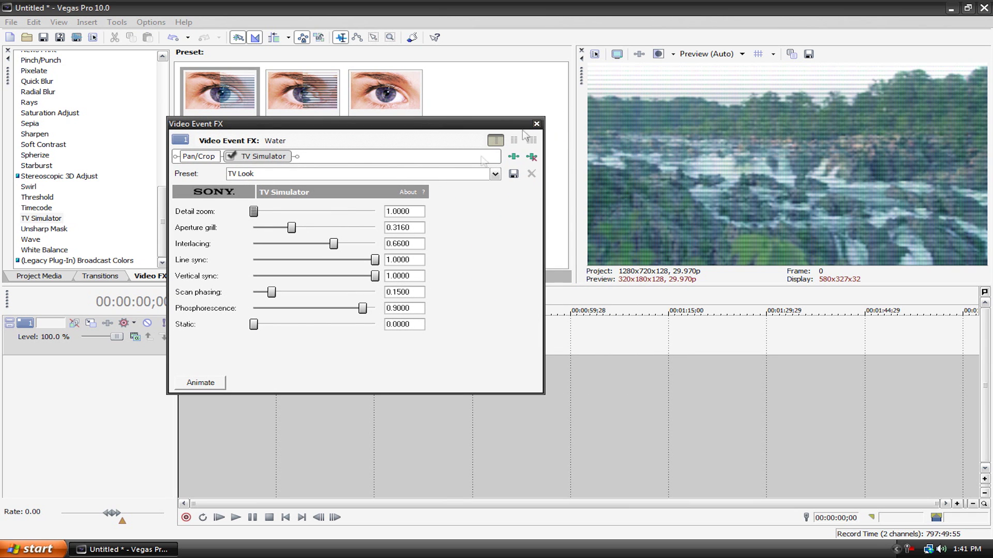
{"action": "left_click_drag", "start_coordinate": [257, 213], "coordinate": [324, 276]}
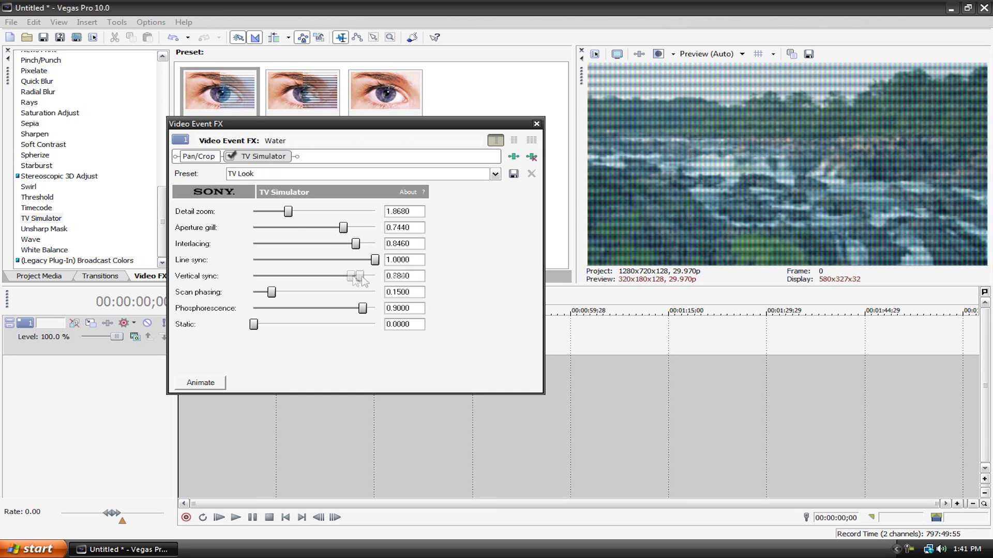
{"action": "left_click_drag", "start_coordinate": [255, 328], "coordinate": [283, 328]}
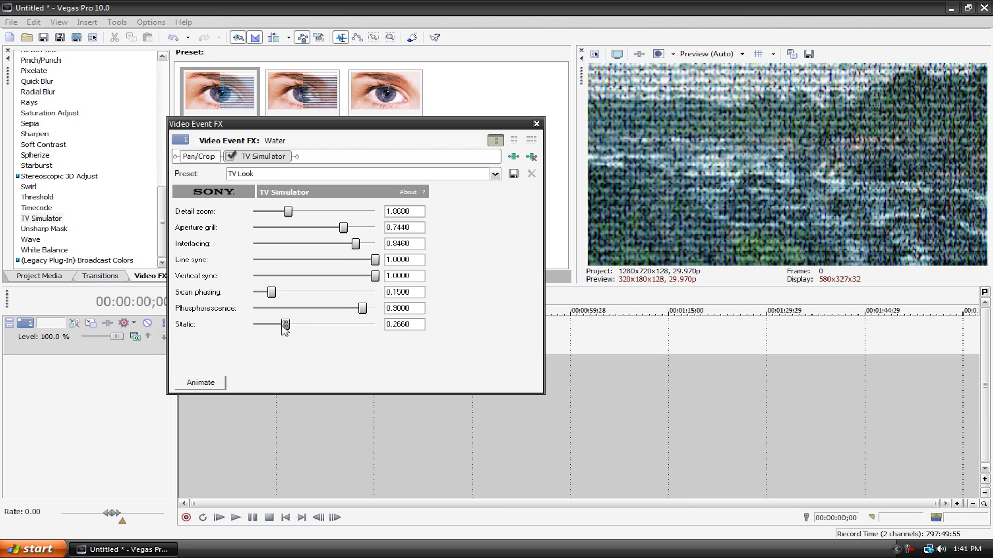
{"action": "left_click", "coordinate": [532, 160]}
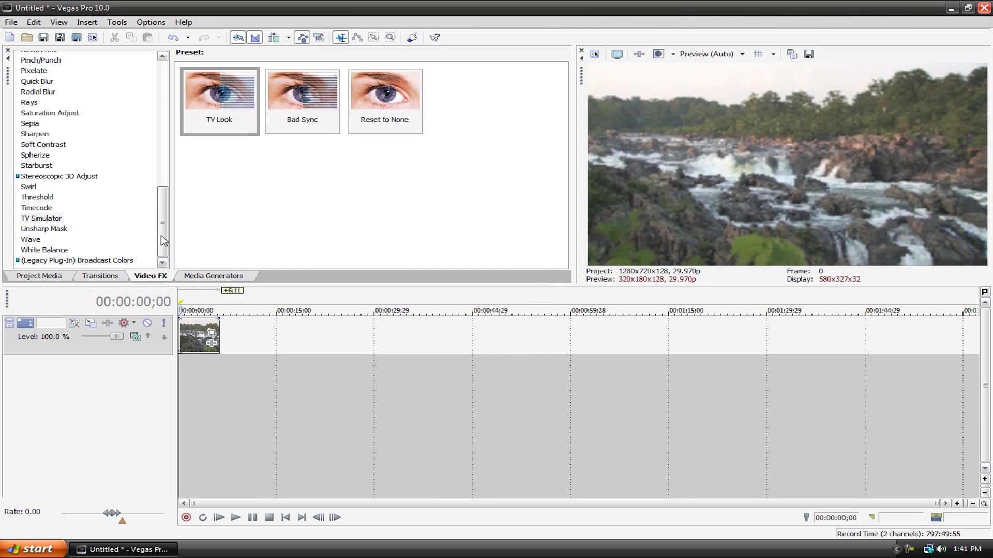
Apply the Color Corrector 'Major Purple' preset to the Water clip
{"action": "left_click_drag", "start_coordinate": [161, 241], "coordinate": [151, 129]}
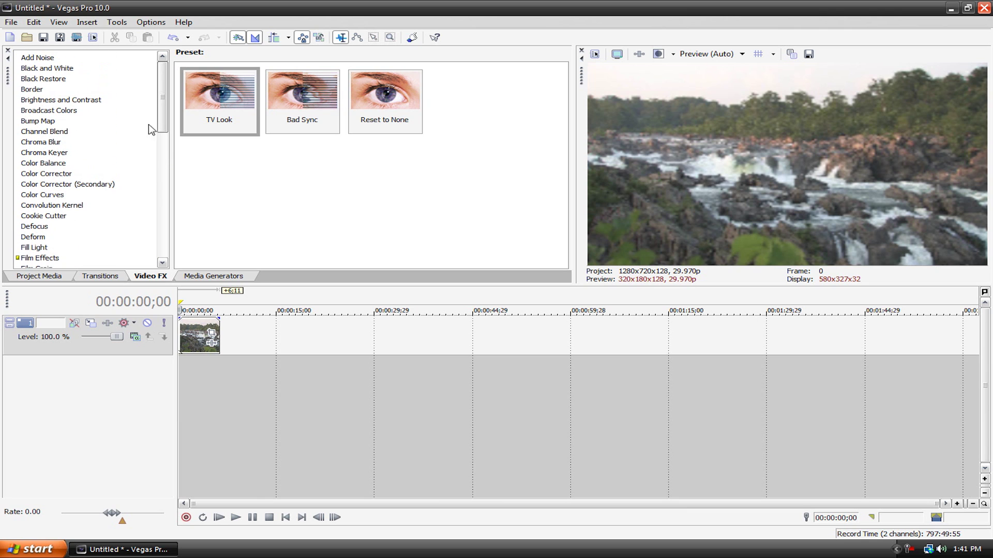
{"action": "left_click", "coordinate": [55, 175]}
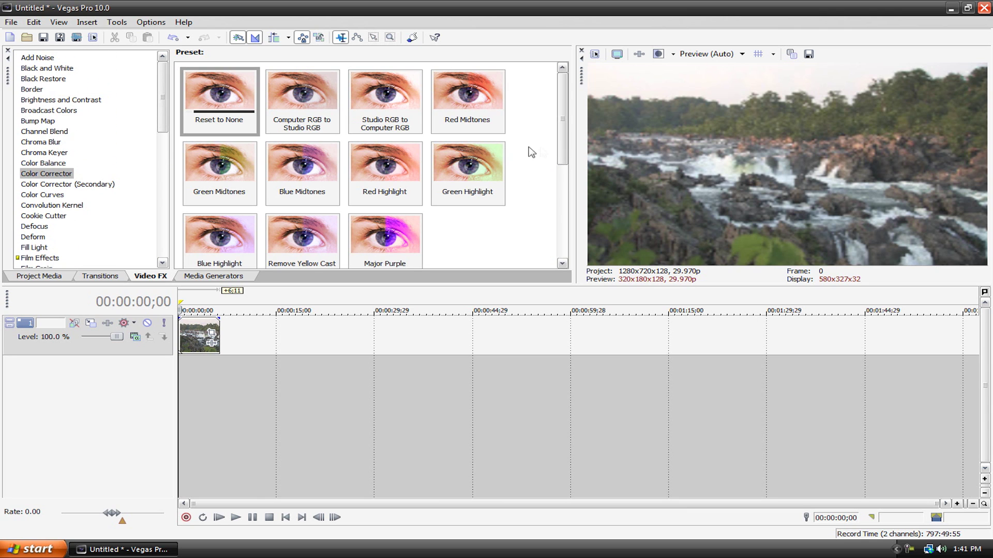
{"action": "scroll", "coordinate": [406, 179], "scroll_direction": "down", "scroll_amount": 3}
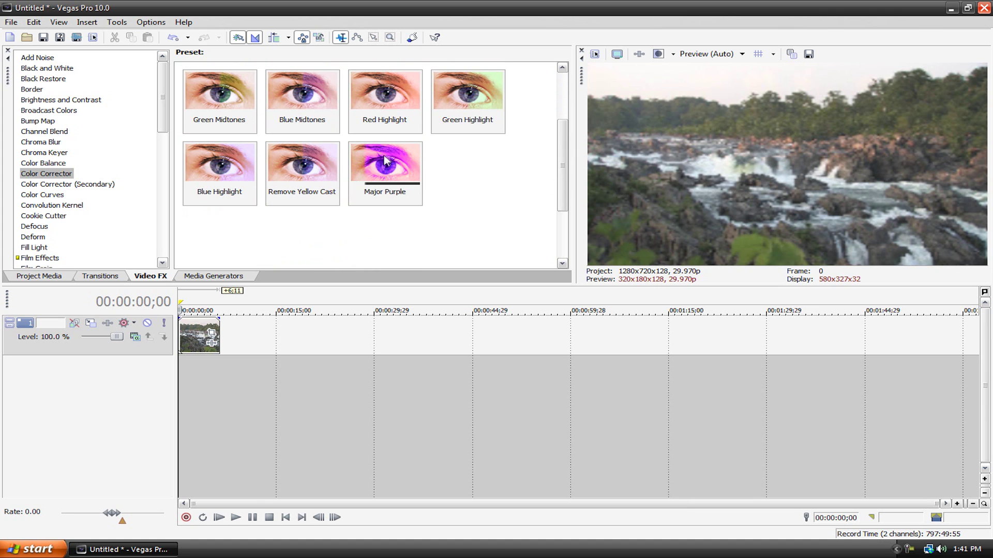
{"action": "left_click_drag", "start_coordinate": [385, 160], "coordinate": [195, 344]}
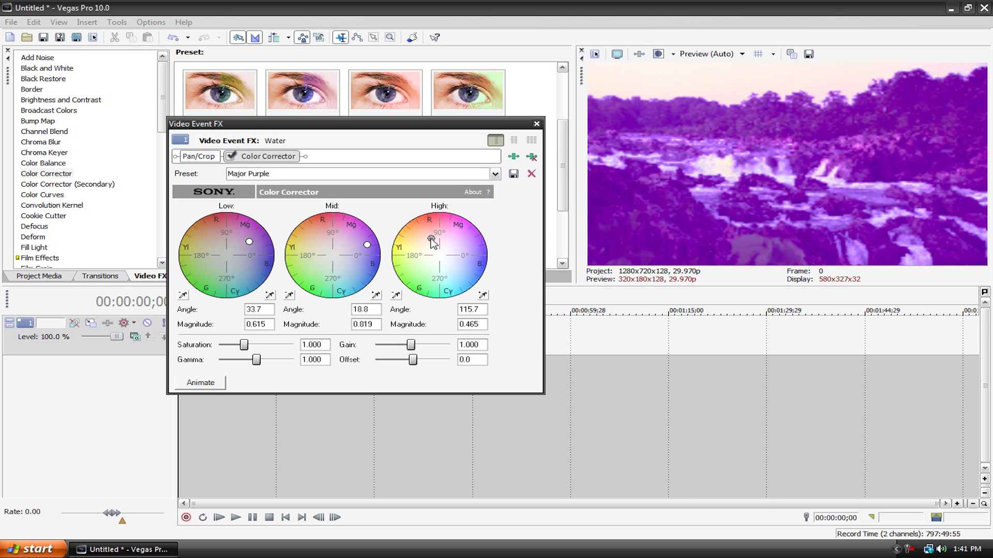
Shift the midtones toward green and shadows toward cyan, then remove the colour correction
{"action": "left_click_drag", "start_coordinate": [350, 252], "coordinate": [321, 266]}
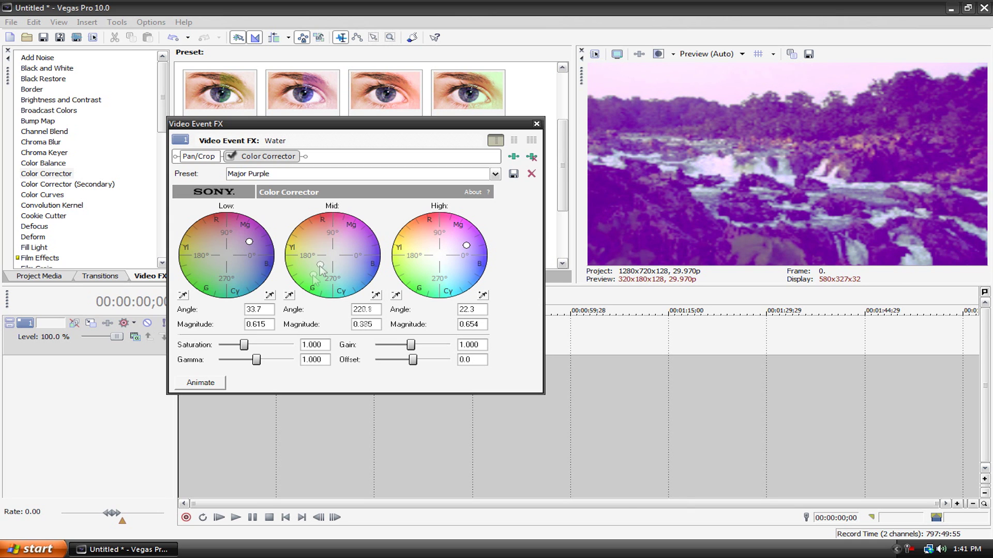
{"action": "left_click_drag", "start_coordinate": [236, 246], "coordinate": [232, 270]}
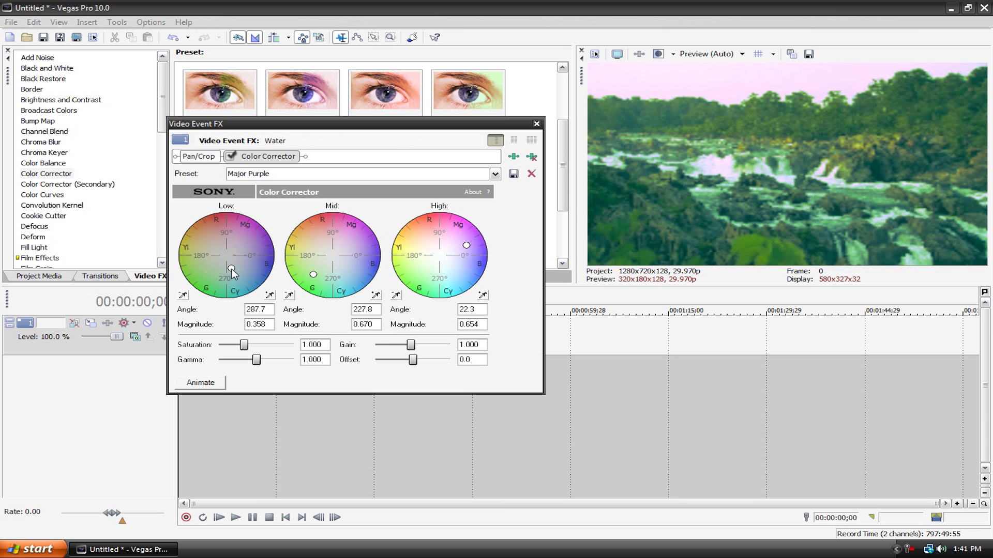
{"action": "left_click", "coordinate": [532, 159]}
{"action": "mouse_move", "coordinate": [164, 127]}
{"action": "left_mouse_down"}
{"action": "mouse_move", "coordinate": [165, 148]}
{"action": "mouse_move", "coordinate": [163, 126]}
{"action": "left_mouse_up"}
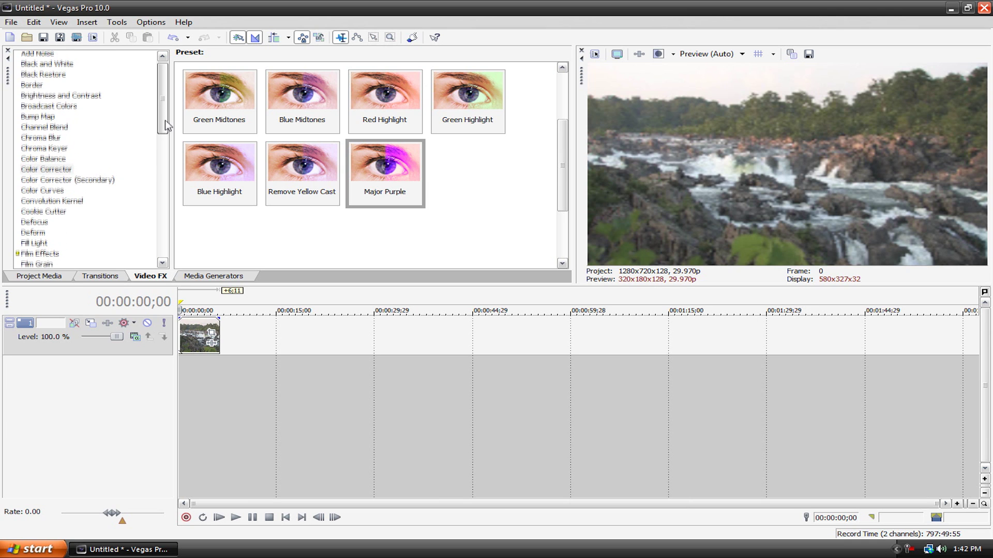
Try the 'Brighter, More Contrast' preset on the Water clip, then remove it
{"action": "left_click", "coordinate": [52, 97]}
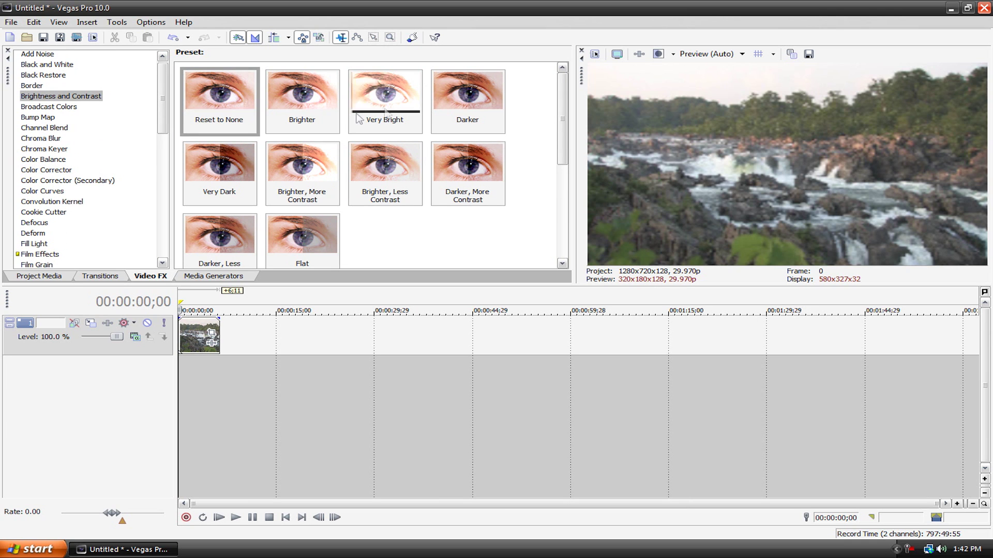
{"action": "left_click_drag", "start_coordinate": [302, 171], "coordinate": [195, 329]}
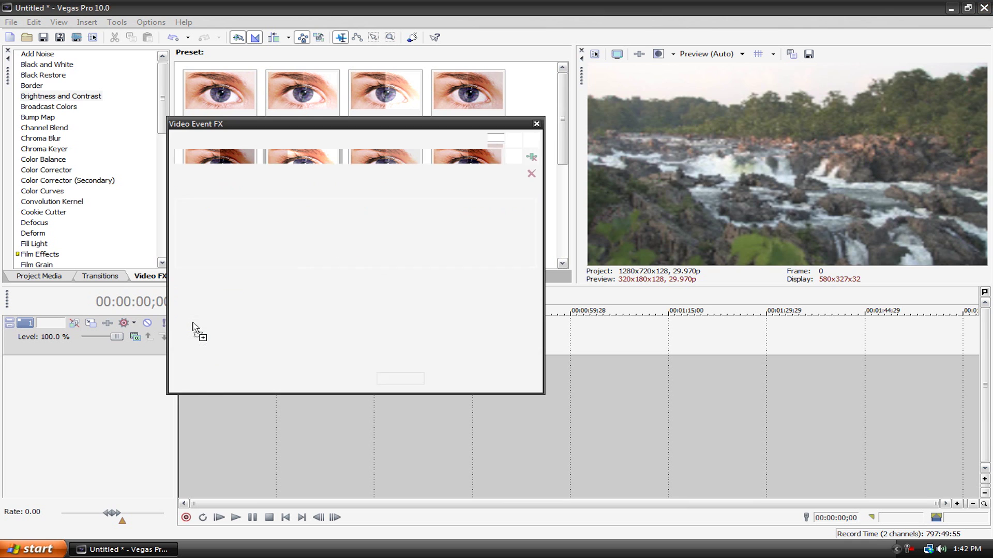
{"action": "left_click", "coordinate": [532, 156]}
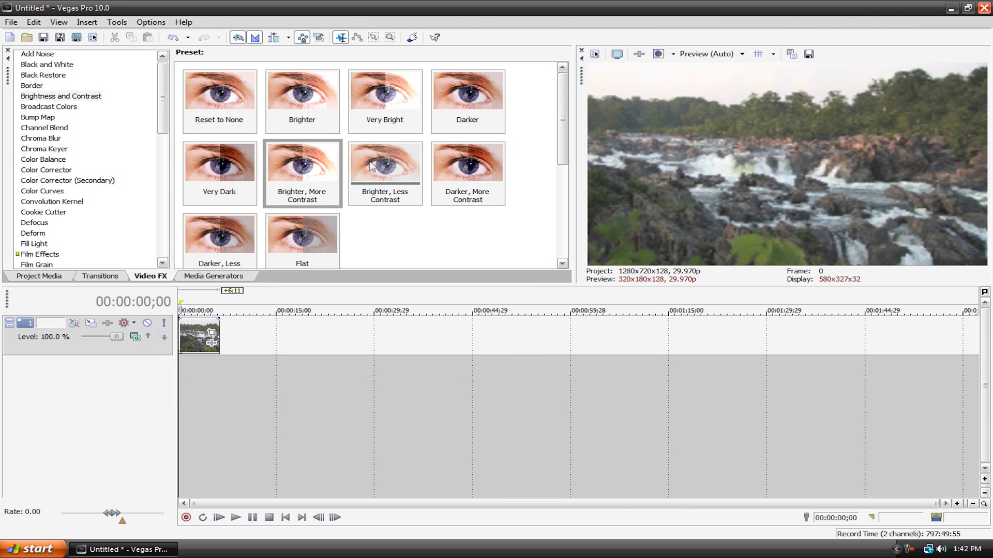
{"action": "mouse_move", "coordinate": [163, 107]}
{"action": "left_mouse_down"}
{"action": "mouse_move", "coordinate": [165, 222]}
{"action": "mouse_move", "coordinate": [170, 93]}
{"action": "left_mouse_up"}
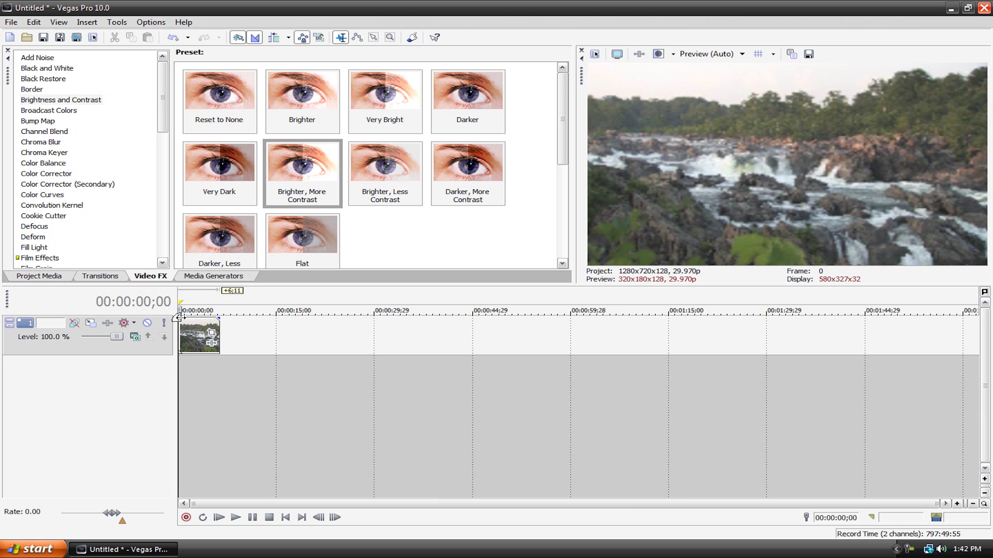
Add a fade-in at the start of the Water clip and play it back
{"action": "left_click_drag", "start_coordinate": [177, 317], "coordinate": [195, 319]}
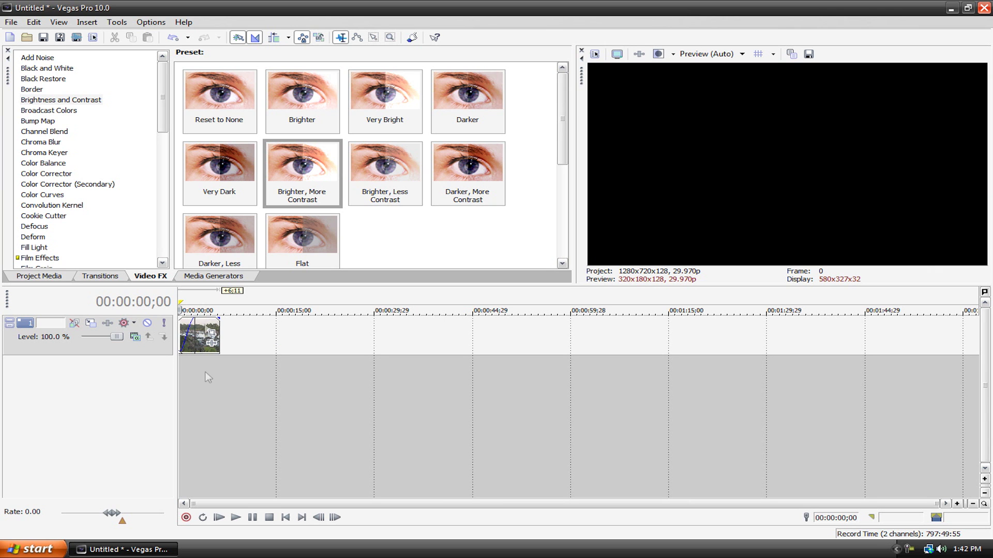
{"action": "left_click", "coordinate": [244, 519]}
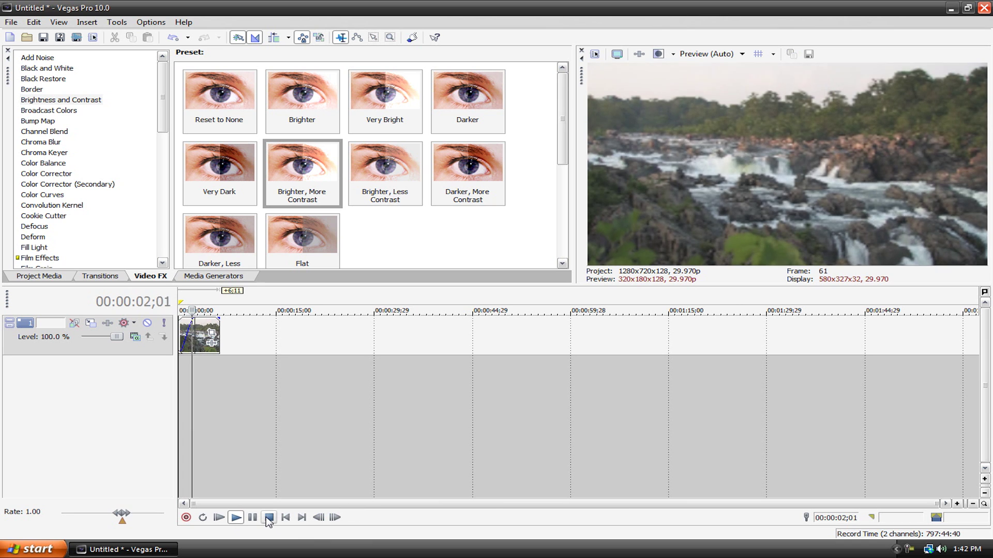
{"action": "left_click", "coordinate": [269, 518]}
{"action": "left_click", "coordinate": [241, 519]}
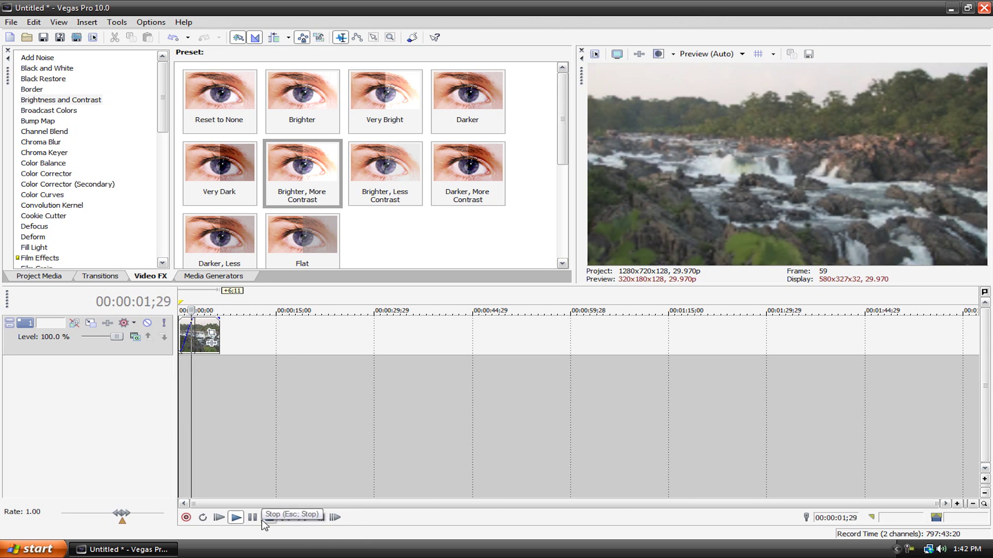
{"action": "key", "text": "space"}
Change the fade-in to a slow logarithmic curve and review it from the start
{"action": "right_click", "coordinate": [185, 327]}
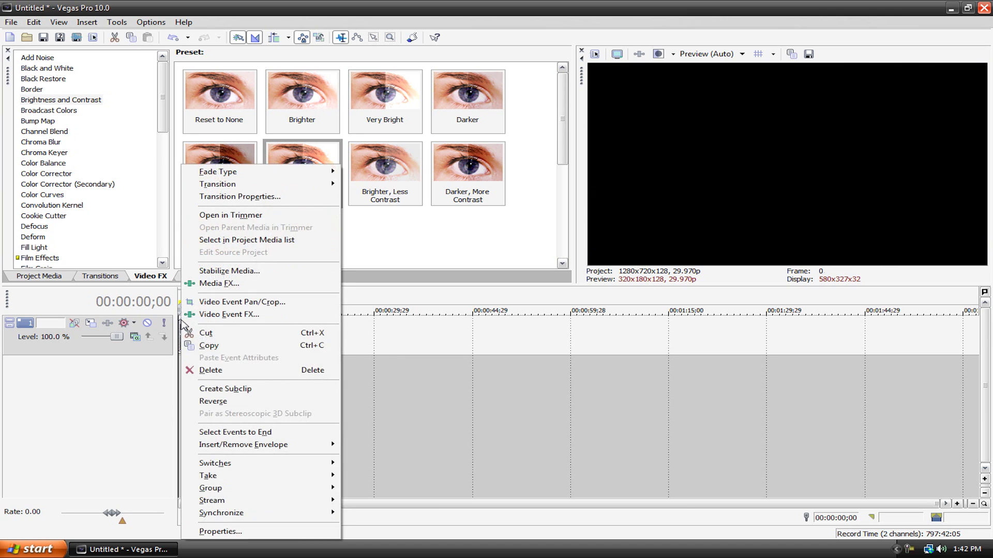
{"action": "left_click", "coordinate": [401, 441]}
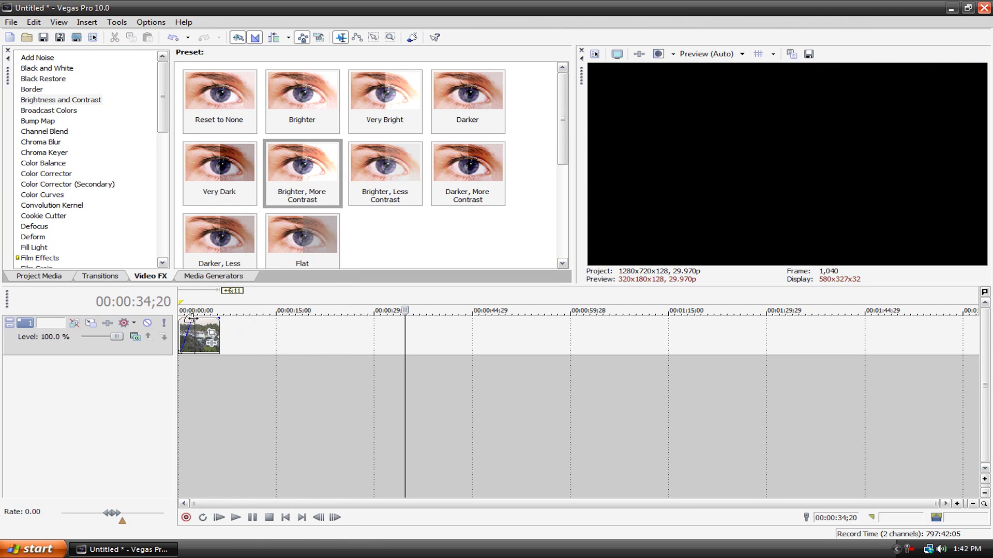
{"action": "right_click", "coordinate": [189, 318]}
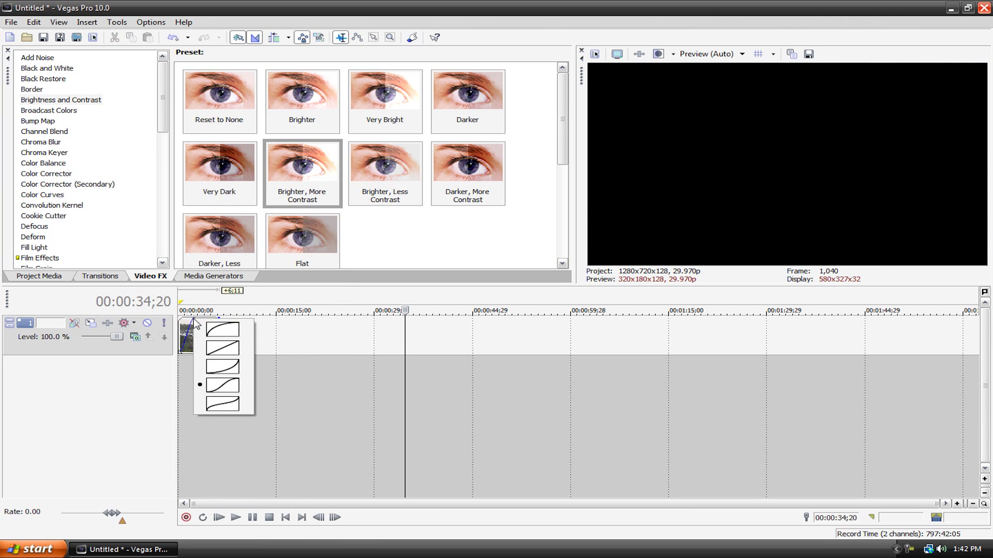
{"action": "left_click", "coordinate": [228, 368]}
{"action": "left_click", "coordinate": [218, 518]}
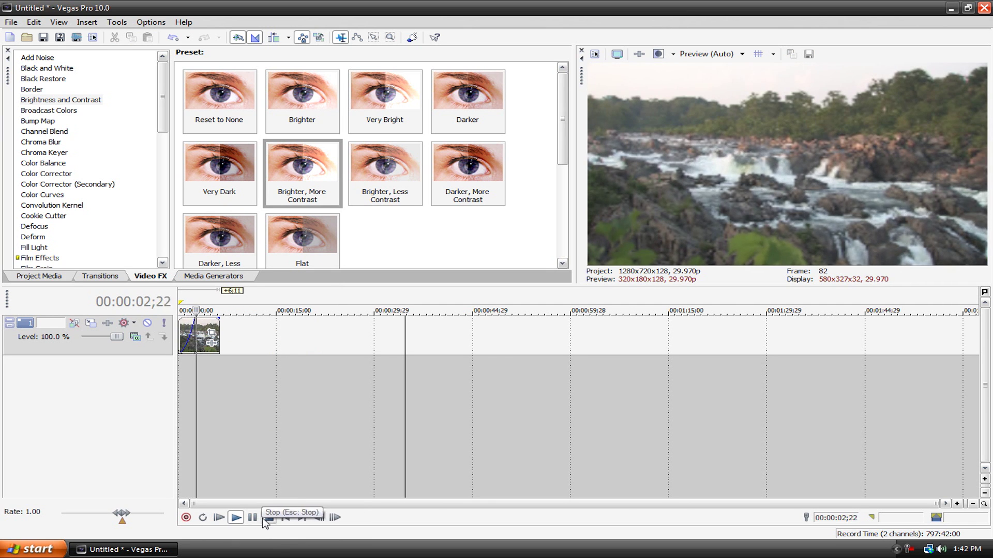
{"action": "left_click", "coordinate": [269, 517]}
{"action": "left_click", "coordinate": [286, 518]}
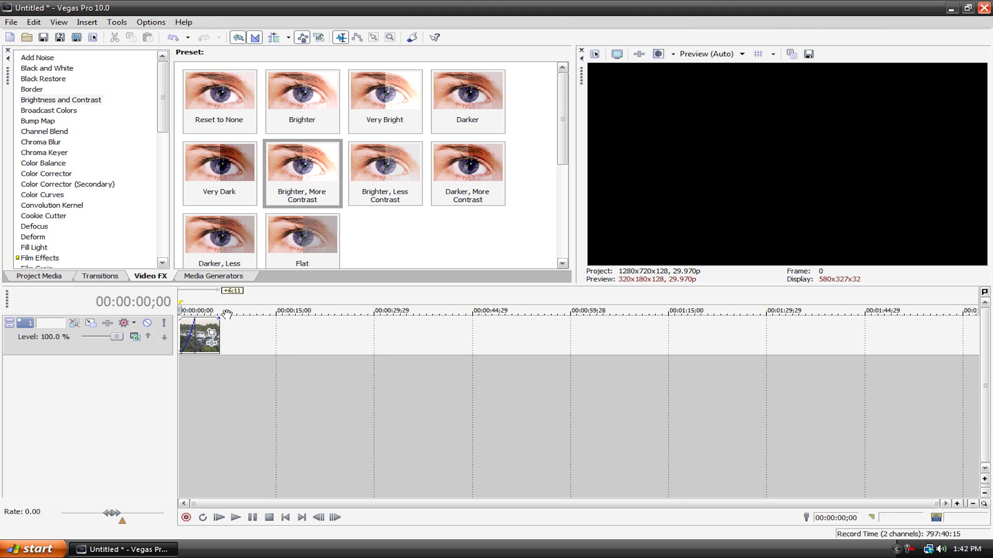
Add a fade-out at the clip's end and play back both fades
{"action": "left_click_drag", "start_coordinate": [217, 320], "coordinate": [204, 320]}
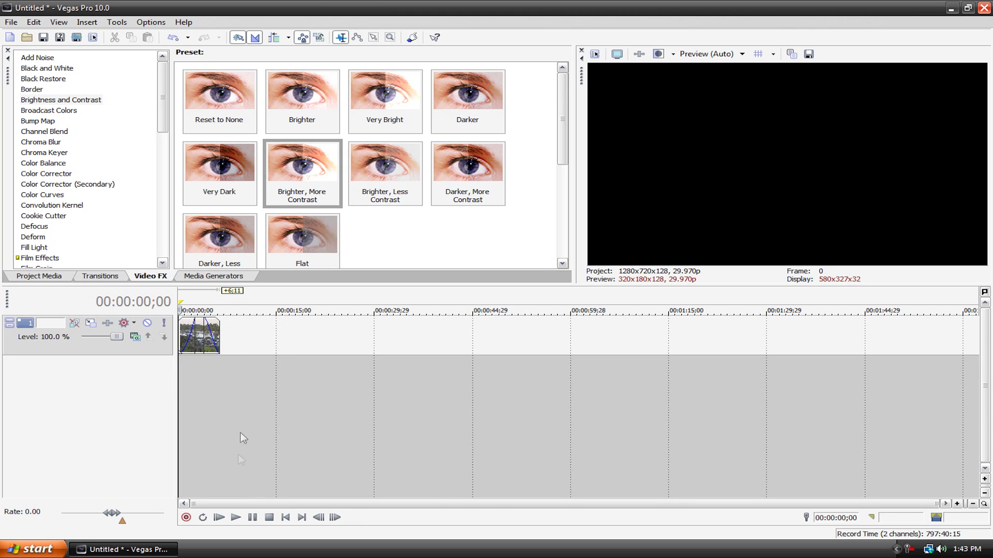
{"action": "left_click", "coordinate": [222, 519]}
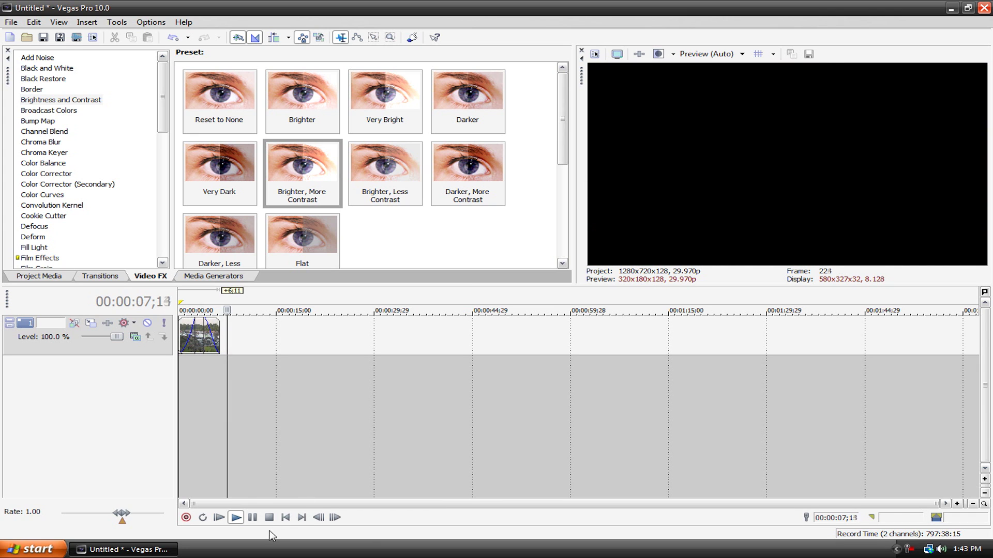
{"action": "left_click", "coordinate": [269, 518]}
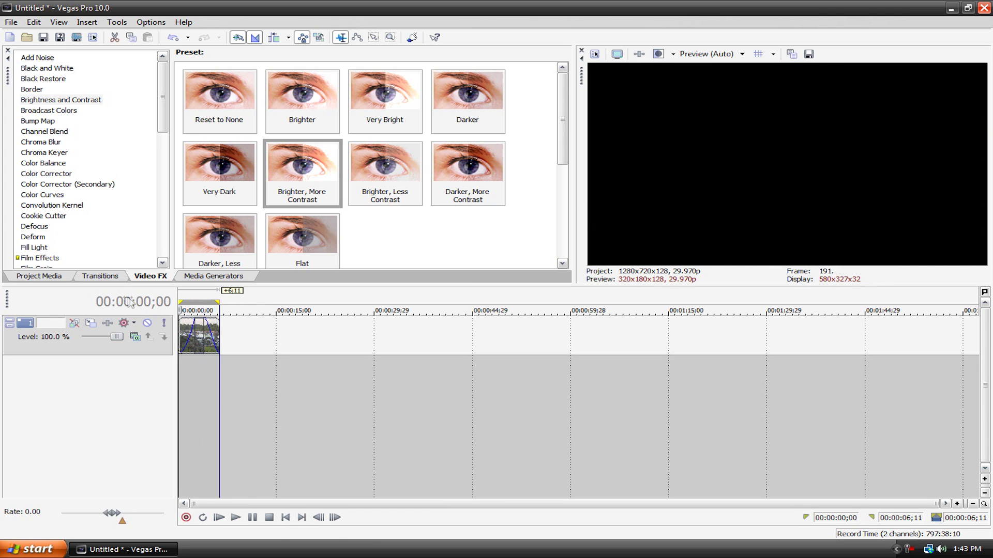
{"action": "key", "text": "space"}
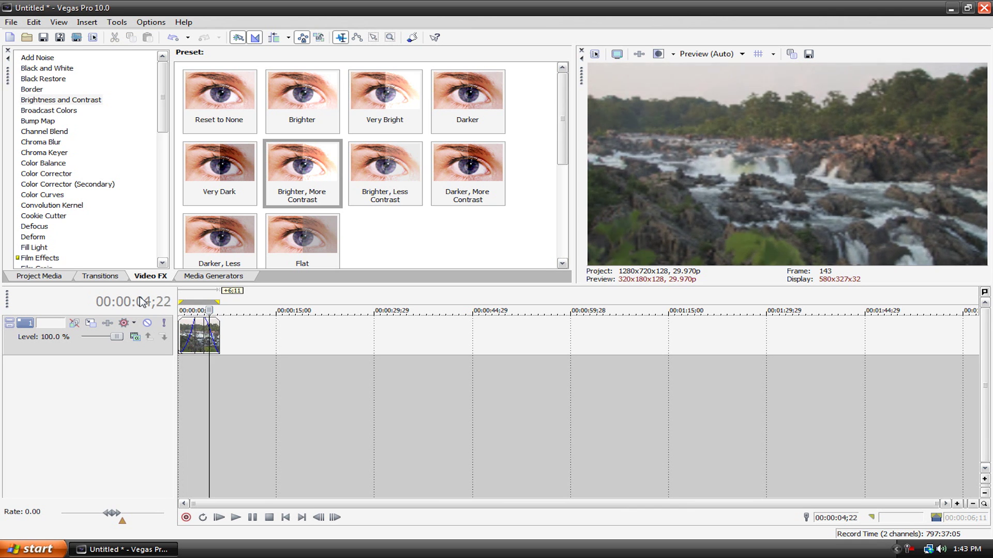
{"action": "left_click", "coordinate": [235, 523]}
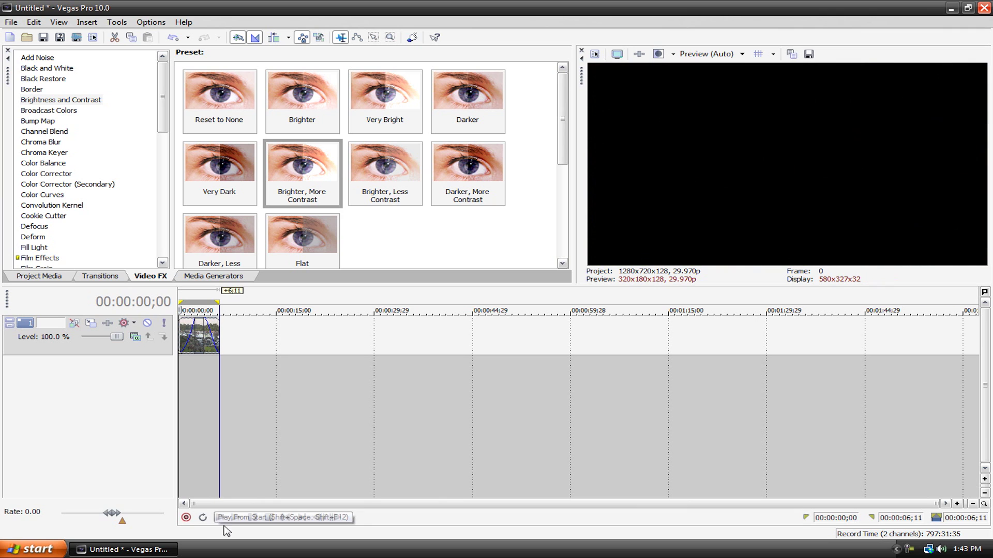
{"action": "left_click", "coordinate": [269, 520]}
{"action": "left_click", "coordinate": [254, 432]}
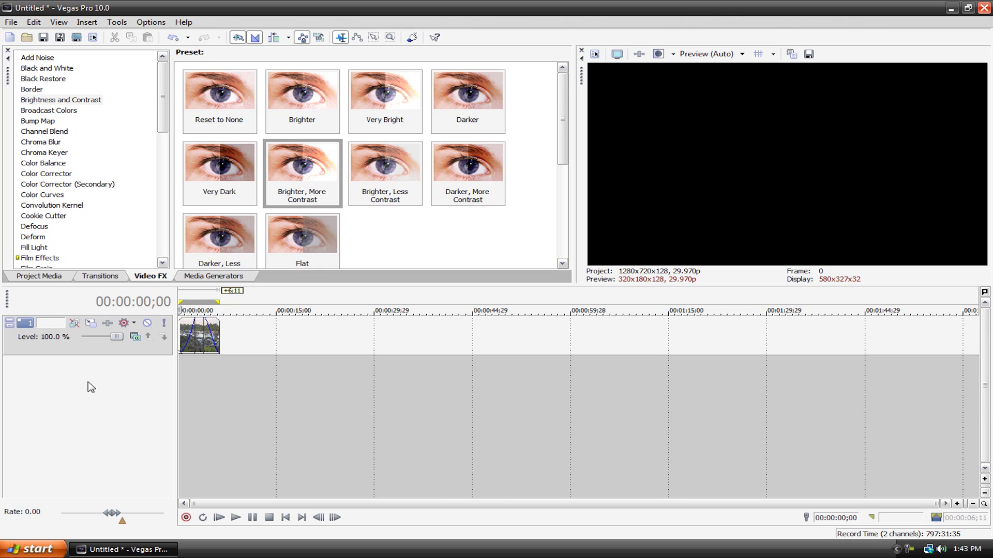
Zoom the timeline until Water.wmv, with its fade-in and fade-out curves, spans most of the track
{"action": "scroll", "coordinate": [241, 362], "scroll_direction": "up", "scroll_amount": 3}
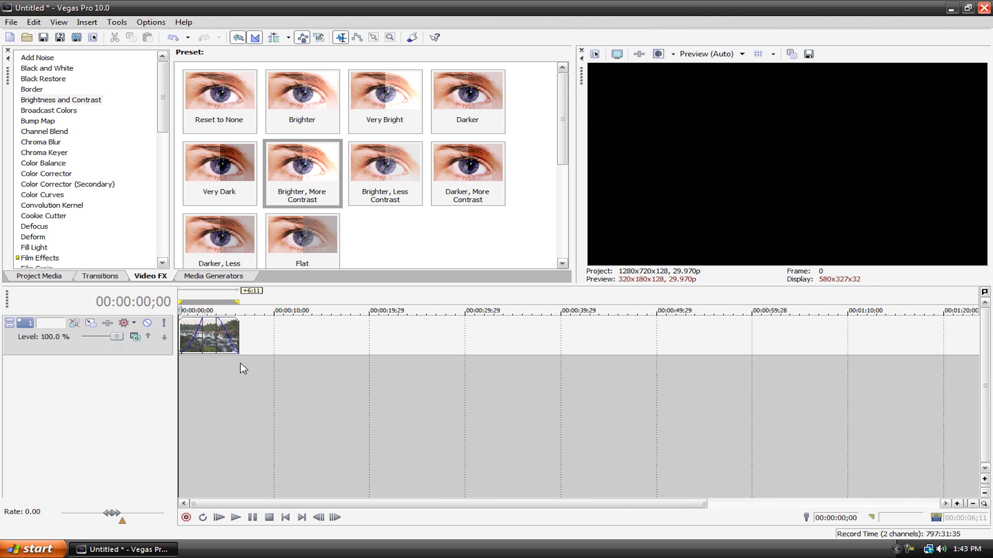
{"action": "scroll", "coordinate": [237, 362], "scroll_direction": "up", "scroll_amount": 4}
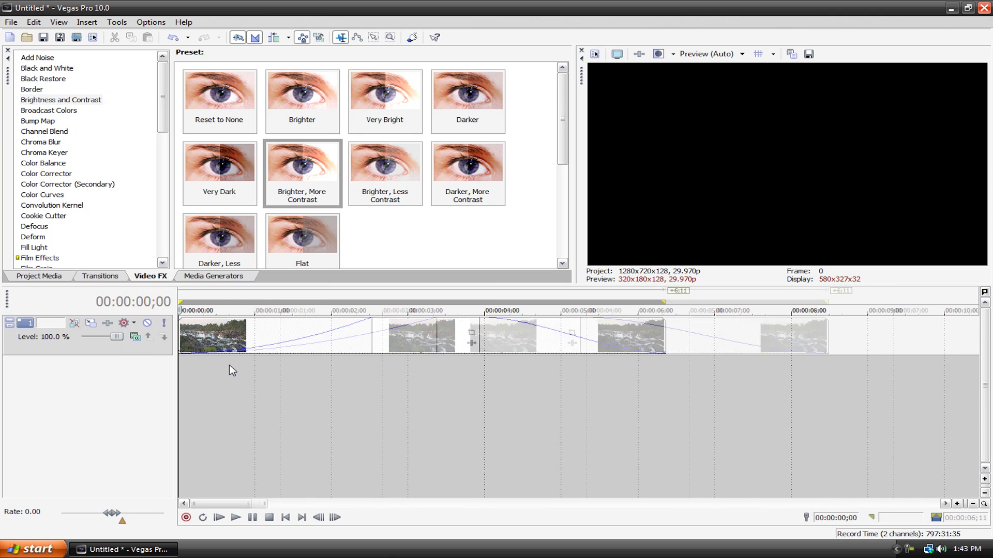
{"action": "scroll", "coordinate": [680, 333], "scroll_direction": "down", "scroll_amount": 7}
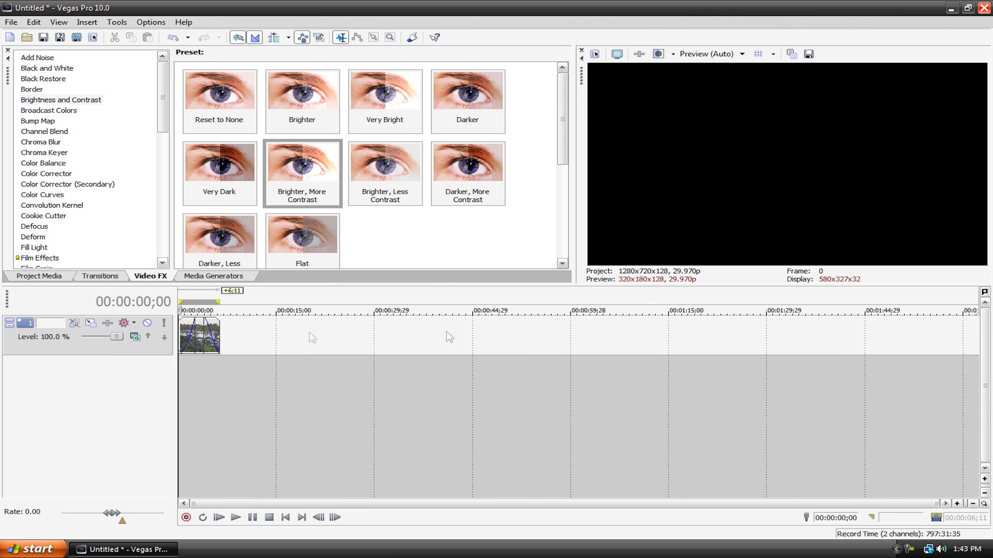
{"action": "scroll", "coordinate": [263, 337], "scroll_direction": "up", "scroll_amount": 7}
{"action": "scroll", "coordinate": [264, 337], "scroll_direction": "down", "scroll_amount": 7}
{"action": "scroll", "coordinate": [263, 338], "scroll_direction": "up", "scroll_amount": 7}
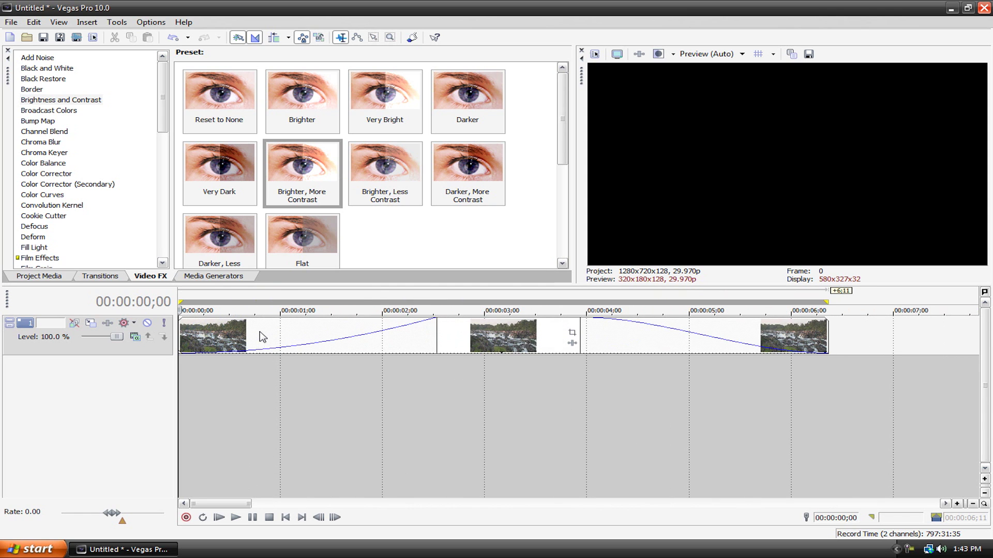
{"action": "scroll", "coordinate": [455, 333], "scroll_direction": "down", "scroll_amount": 2}
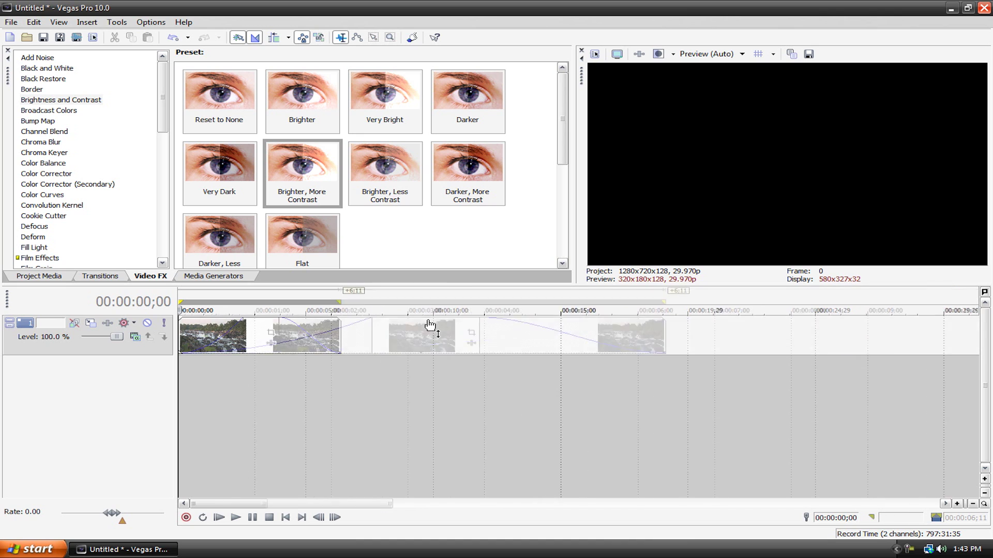
{"action": "scroll", "coordinate": [429, 323], "scroll_direction": "up", "scroll_amount": 2}
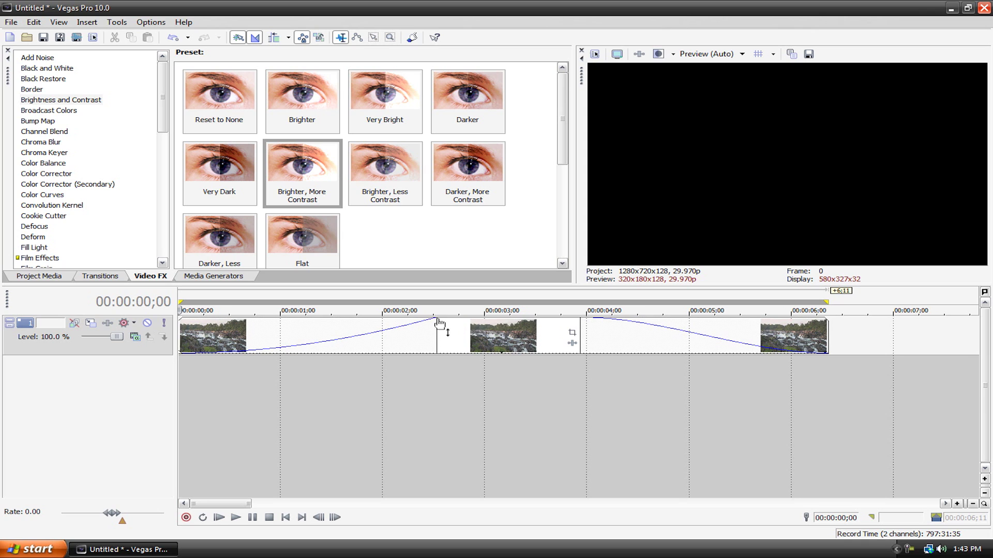
Lengthen the clip's fade-in slightly and split the clip at 00:00:02;23
{"action": "mouse_move", "coordinate": [438, 315]}
{"action": "left_mouse_down"}
{"action": "mouse_move", "coordinate": [187, 312]}
{"action": "mouse_move", "coordinate": [453, 313]}
{"action": "left_mouse_up"}
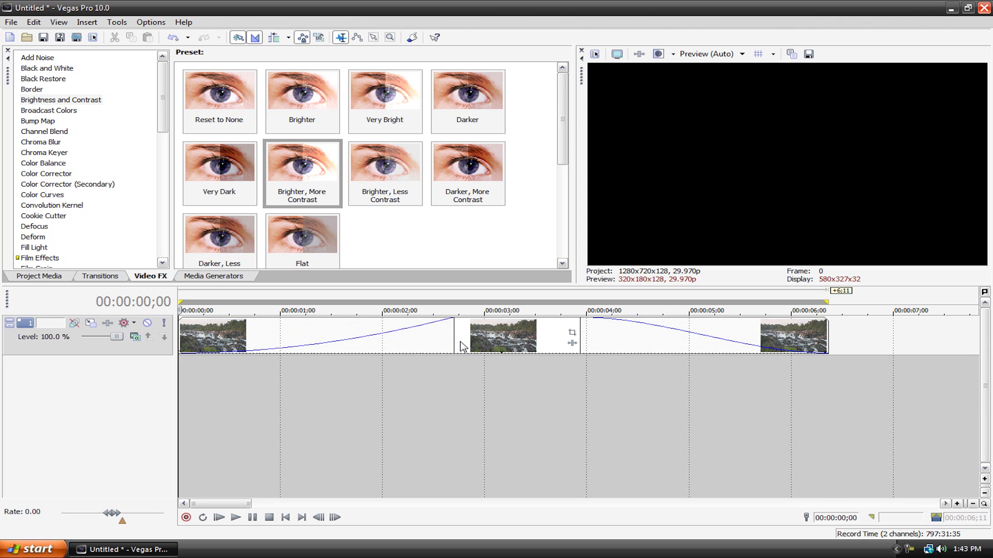
{"action": "left_click", "coordinate": [460, 342]}
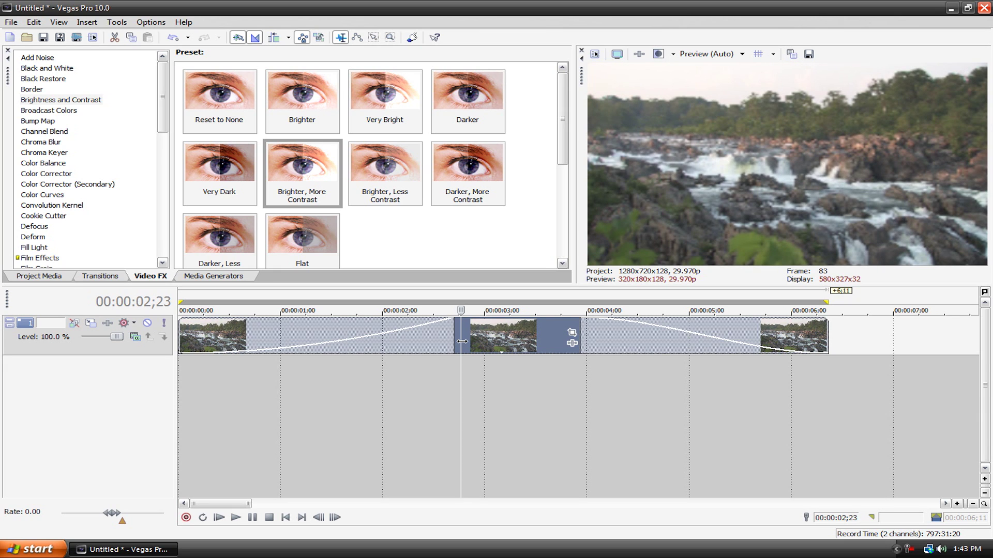
{"action": "key", "text": "s"}
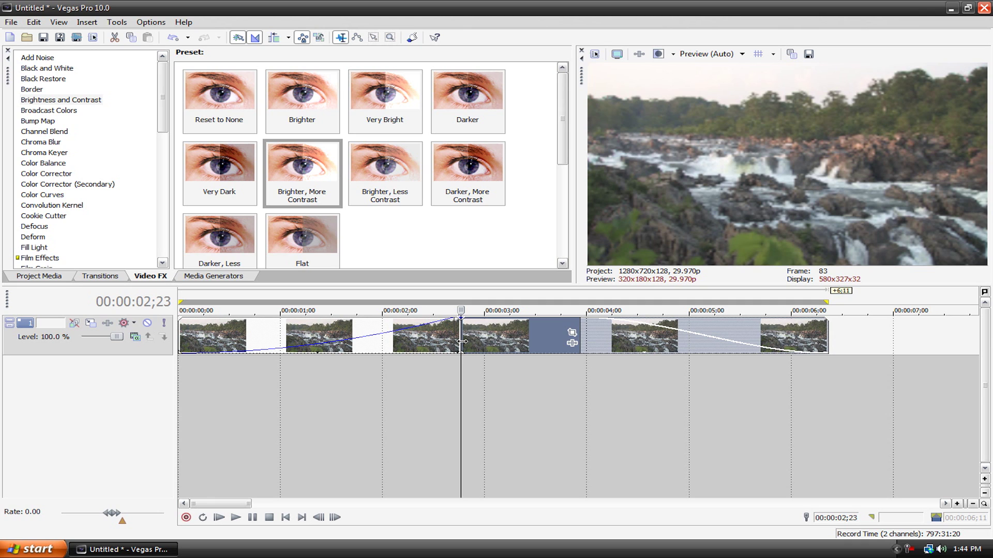
{"action": "key", "text": "ctrl+a"}
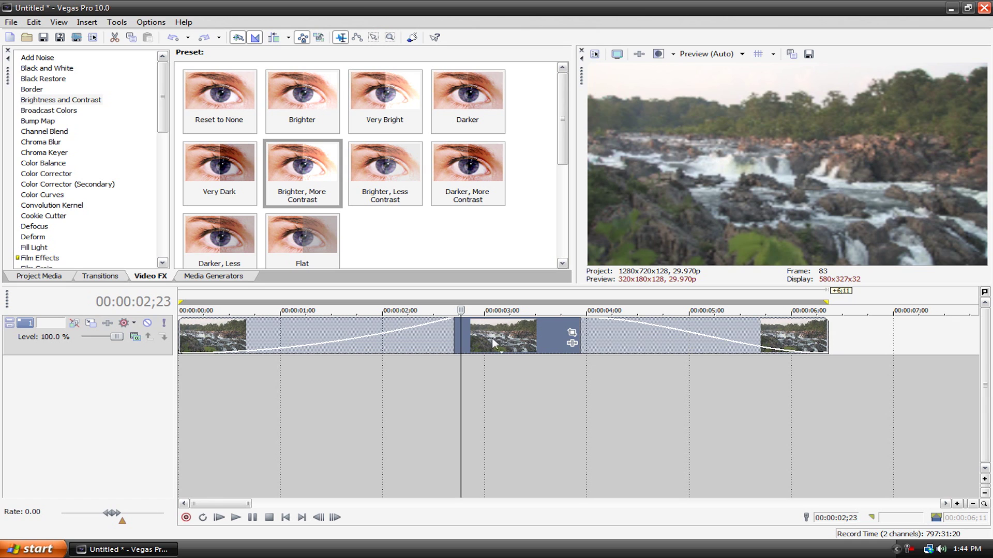
{"action": "key", "text": "ctrl+shift+z"}
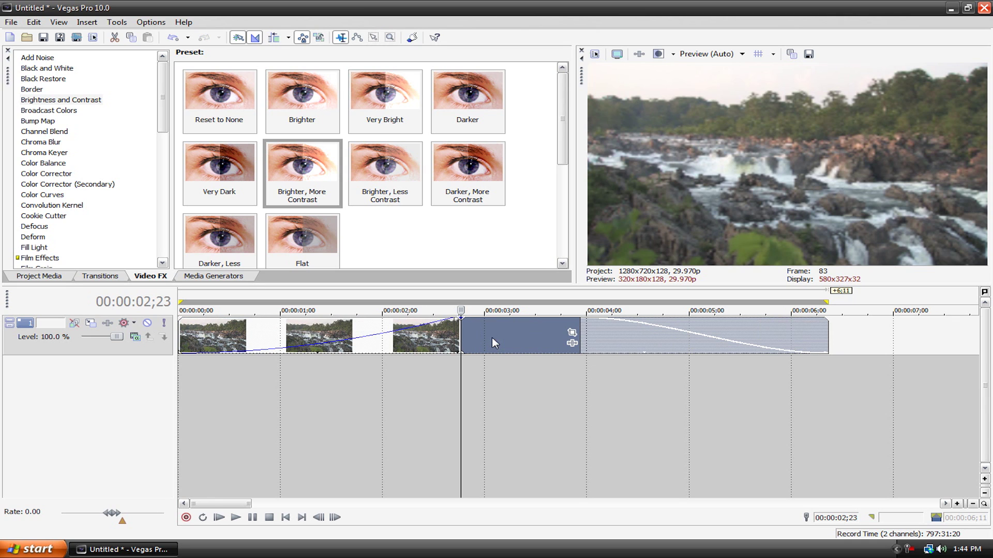
Set the cursor to 00:00:03;26 and shift the last and middle pieces right, leaving gaps
{"action": "left_click", "coordinate": [574, 321]}
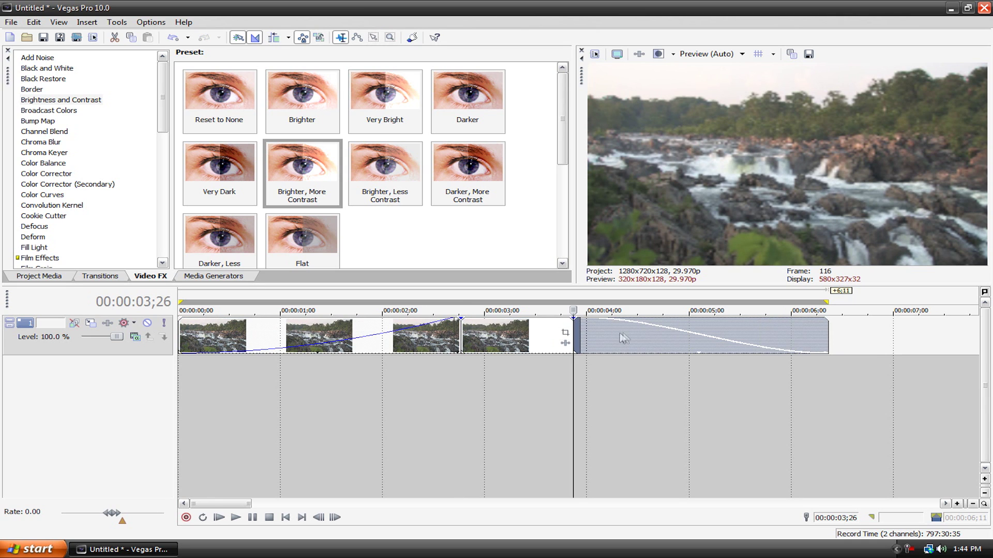
{"action": "left_click_drag", "start_coordinate": [625, 338], "coordinate": [670, 338]}
{"action": "left_click_drag", "start_coordinate": [522, 339], "coordinate": [539, 339]}
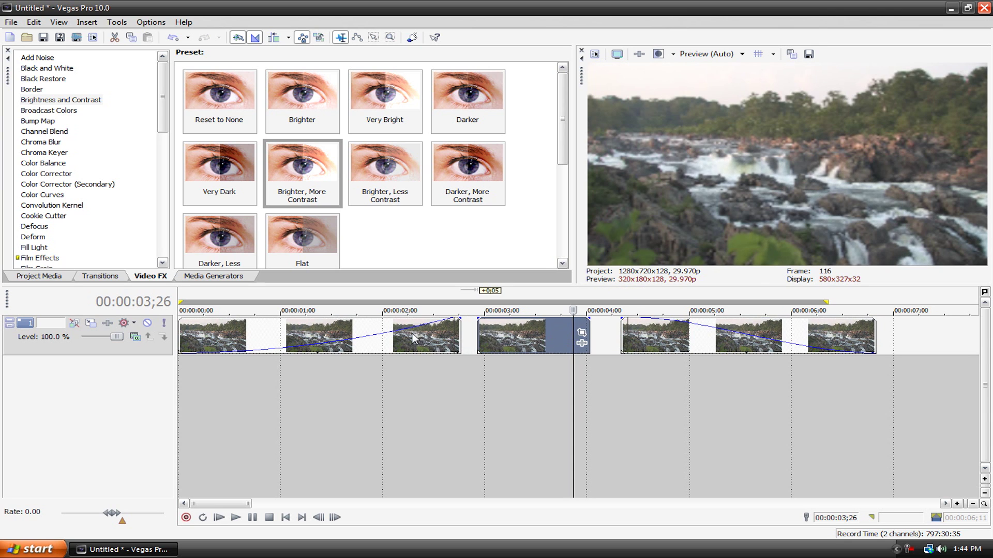
{"action": "left_click", "coordinate": [396, 338]}
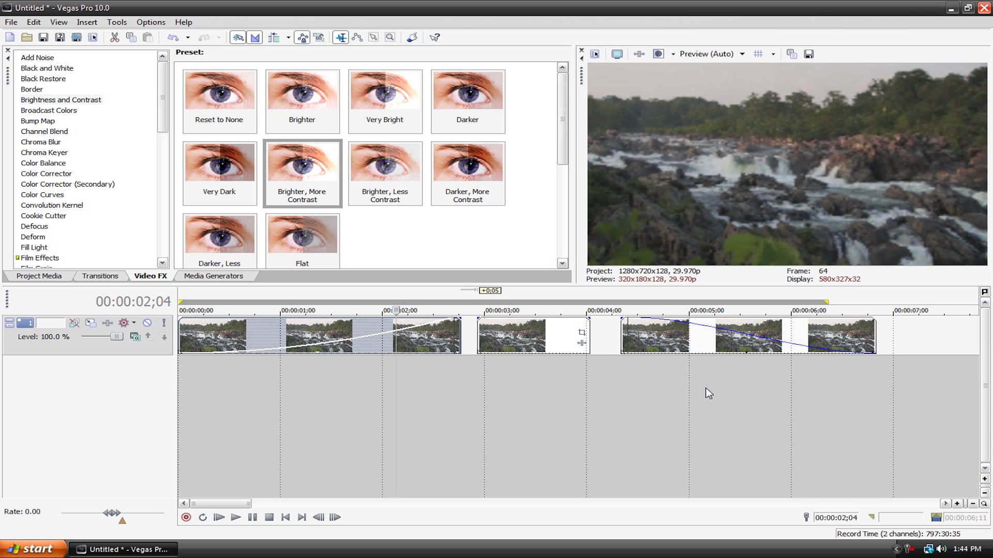
Delete the left and right pieces, clear the loop region, and move the middle piece to 0:00
{"action": "left_click", "coordinate": [404, 339]}
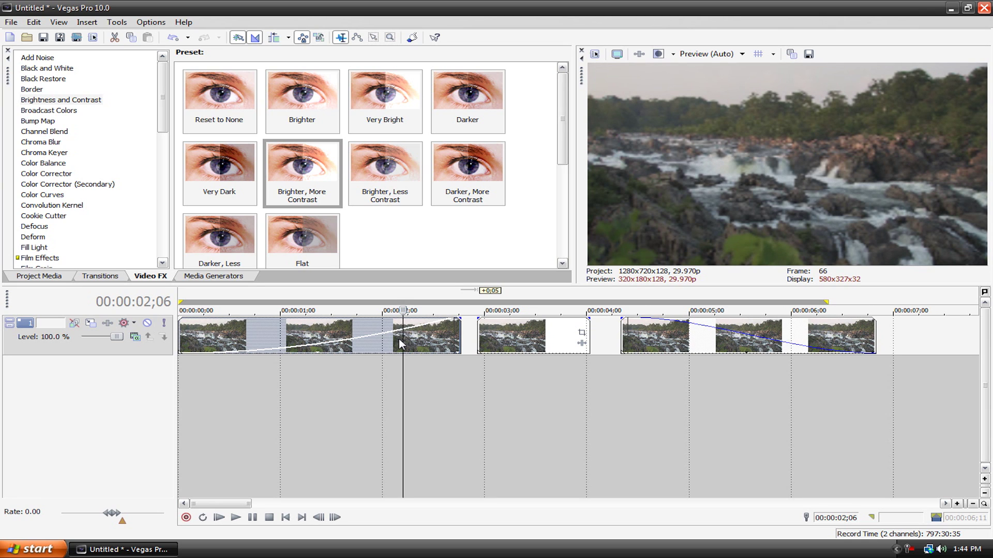
{"action": "left_click", "coordinate": [678, 347], "text": "ctrl"}
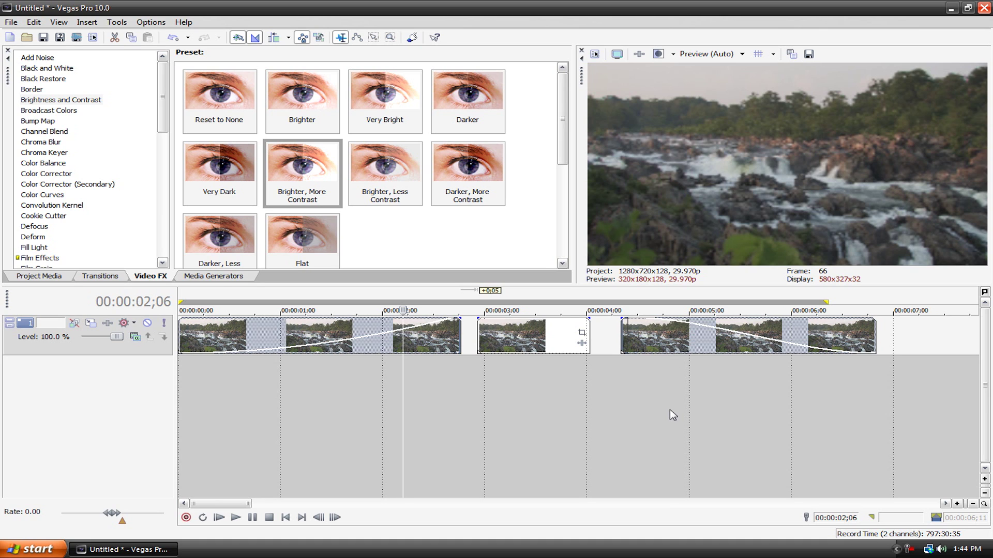
{"action": "key", "text": "Delete"}
{"action": "scroll", "coordinate": [588, 382], "scroll_direction": "down", "scroll_amount": 5}
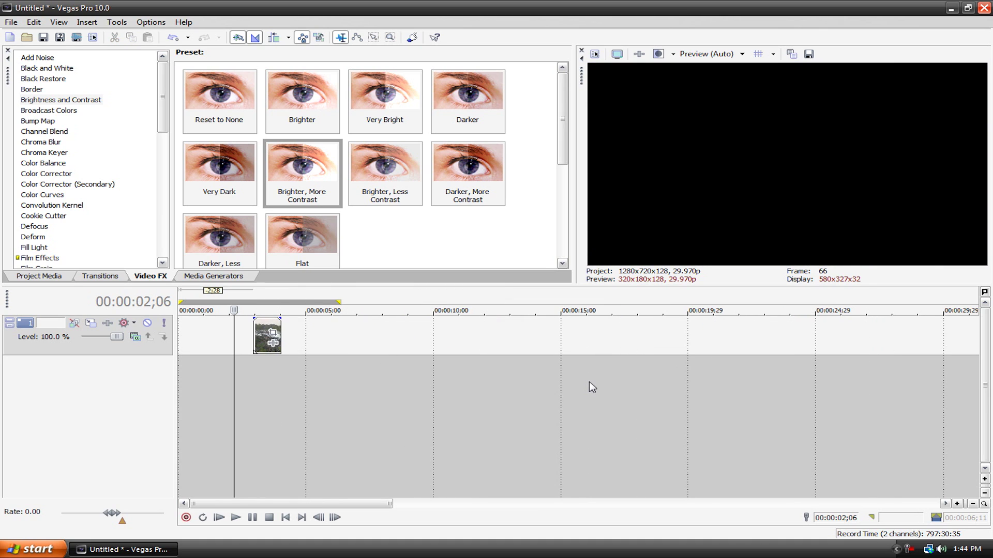
{"action": "left_click_drag", "start_coordinate": [339, 302], "coordinate": [117, 302]}
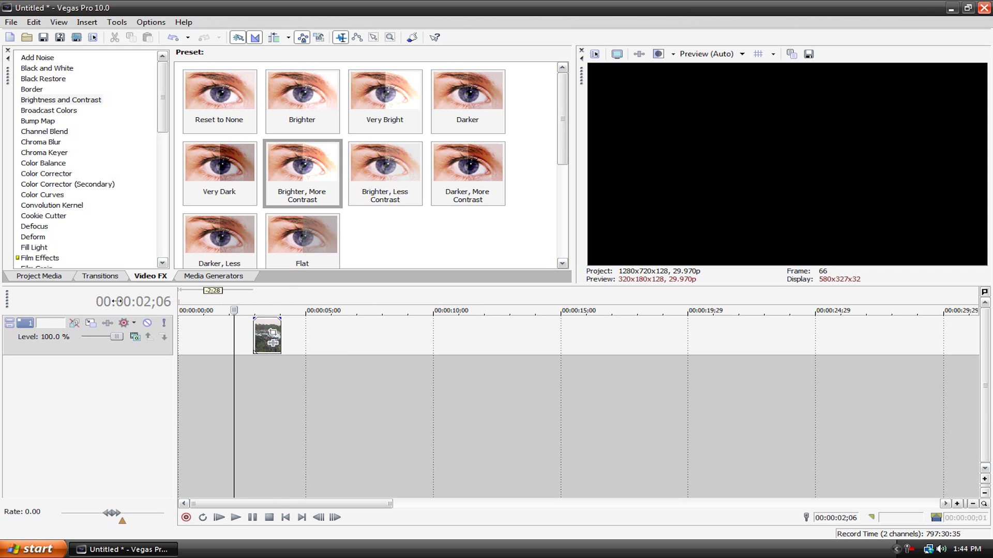
{"action": "left_click_drag", "start_coordinate": [256, 342], "coordinate": [180, 341]}
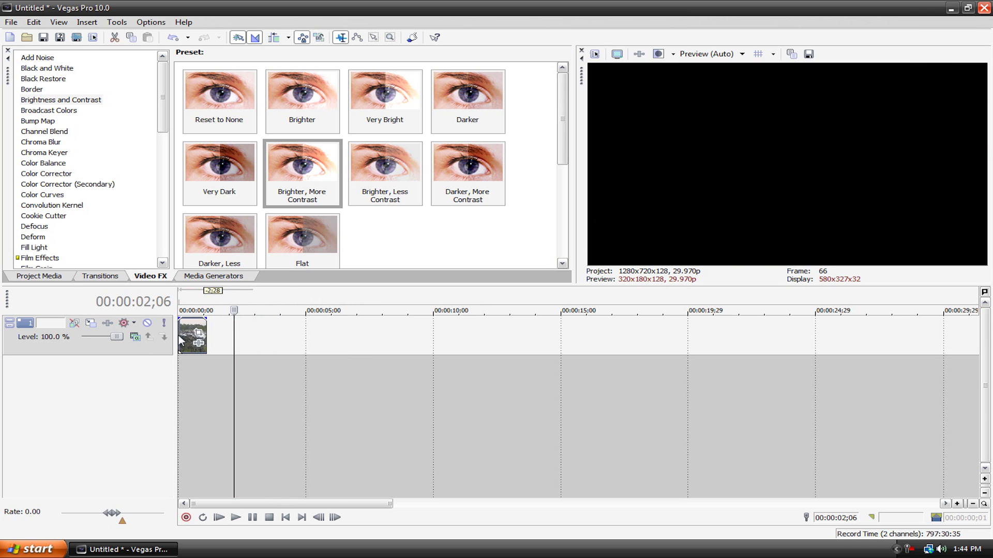
Play the project to preview it, then stop and return to the start
{"action": "left_click", "coordinate": [223, 517]}
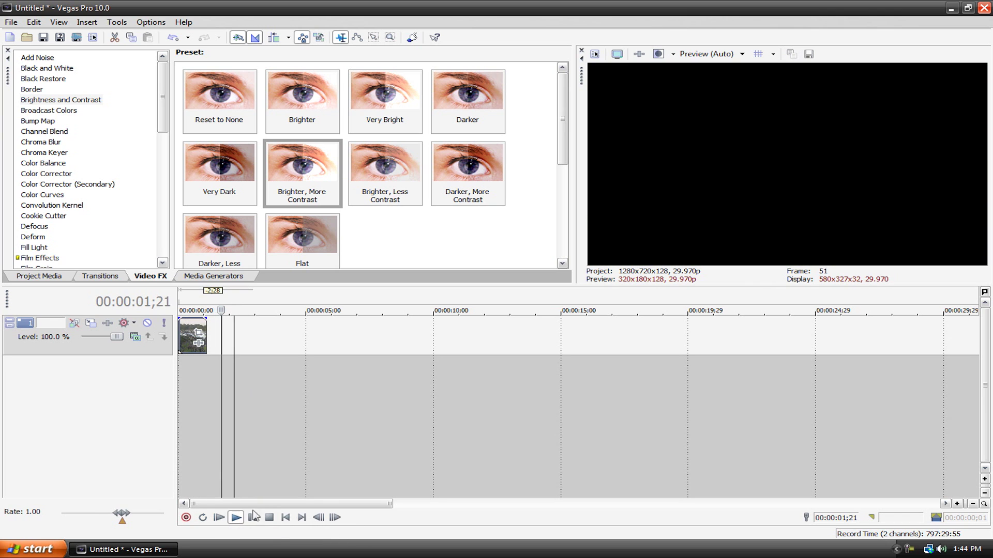
{"action": "left_click", "coordinate": [268, 518]}
{"action": "left_click", "coordinate": [285, 518]}
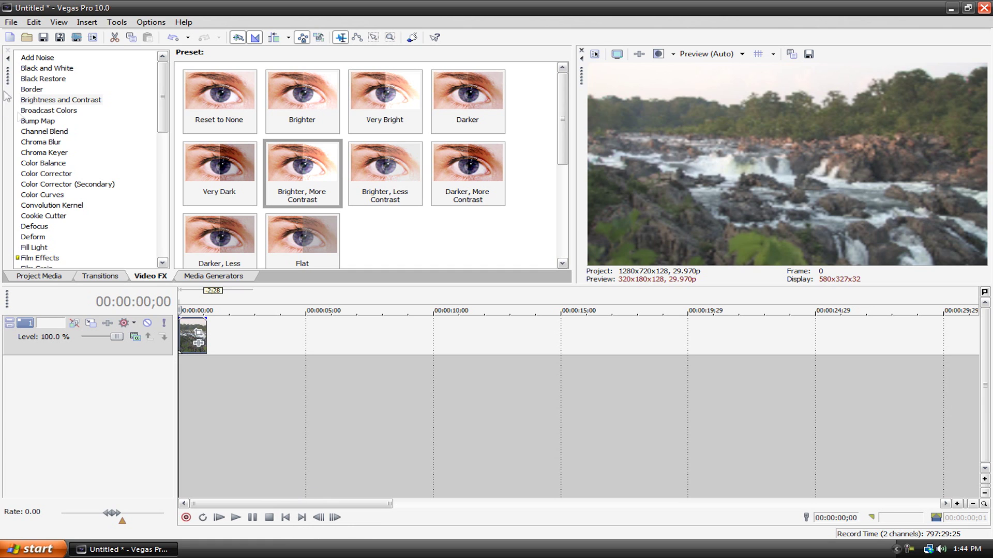
Add Water.wmv again, split off and delete its trailing part, and butt it against the first clip
{"action": "left_click", "coordinate": [37, 277]}
{"action": "left_click_drag", "start_coordinate": [124, 105], "coordinate": [230, 354]}
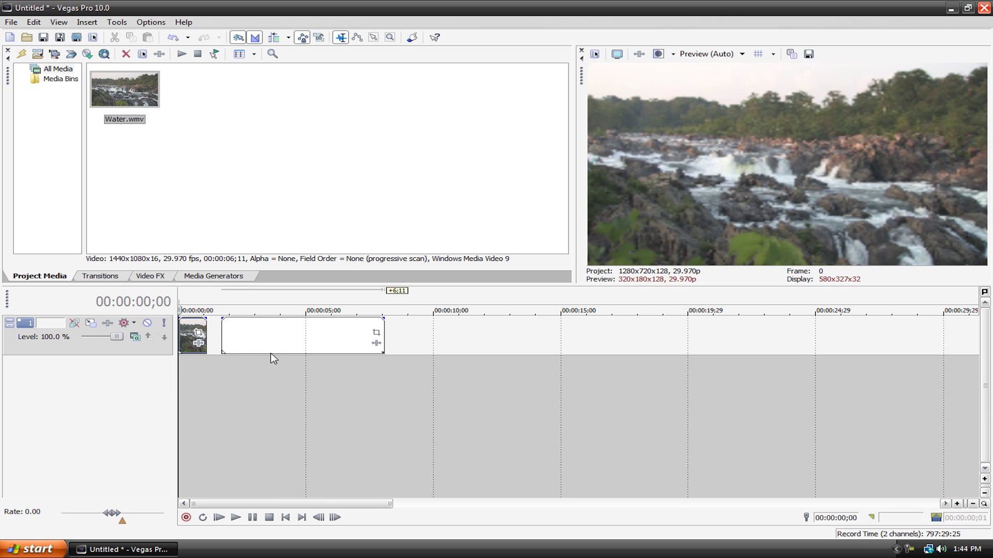
{"action": "left_click", "coordinate": [245, 343]}
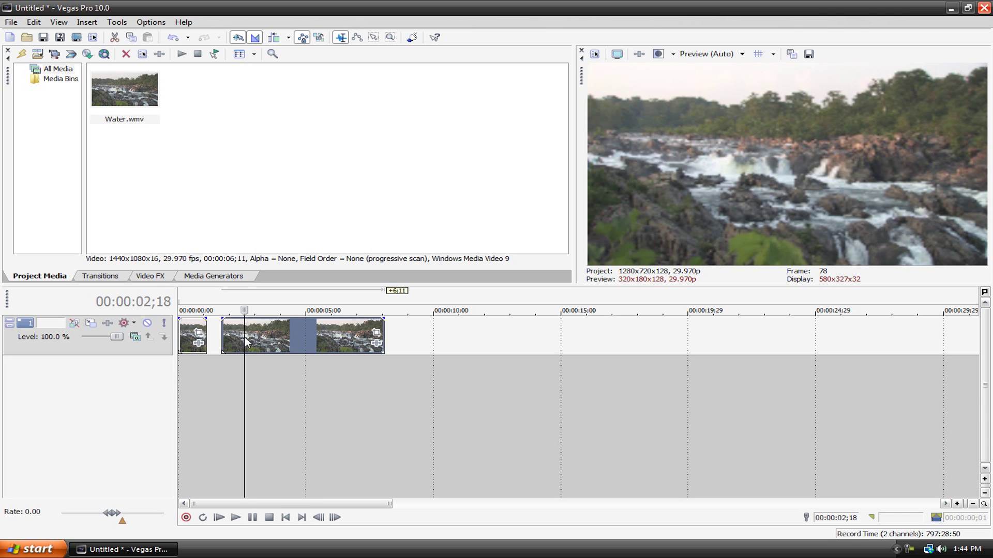
{"action": "key", "text": "s"}
{"action": "left_click", "coordinate": [275, 341]}
{"action": "key", "text": "Delete"}
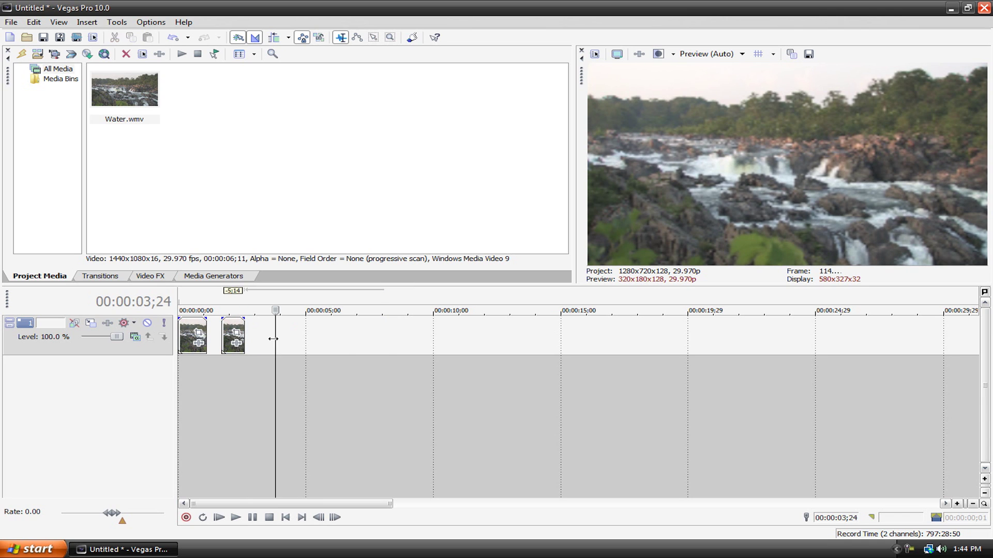
{"action": "scroll", "coordinate": [235, 344], "scroll_direction": "up", "scroll_amount": 4}
{"action": "left_click_drag", "start_coordinate": [314, 340], "coordinate": [258, 338]}
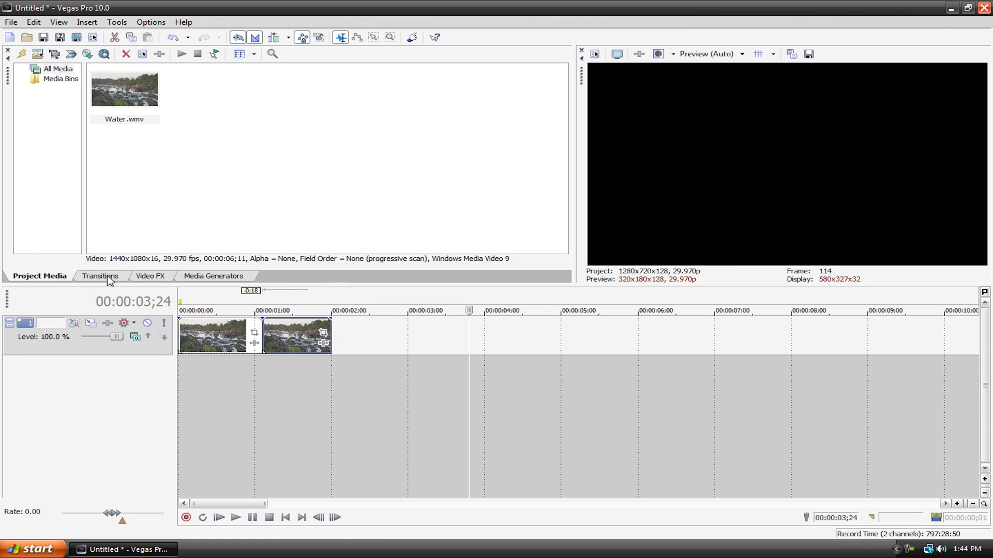
{"action": "left_click", "coordinate": [101, 276]}
Apply the Page Roll 'Bottom-Left, Medium Curl' transition on the overlap with a green light colour
{"action": "scroll", "coordinate": [102, 224], "scroll_direction": "down", "scroll_amount": 3}
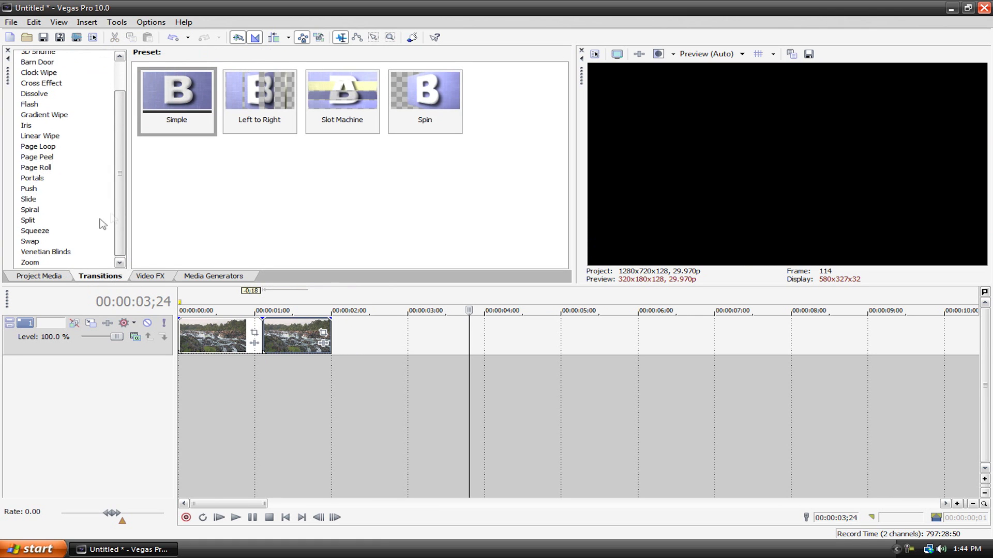
{"action": "left_click", "coordinate": [31, 169]}
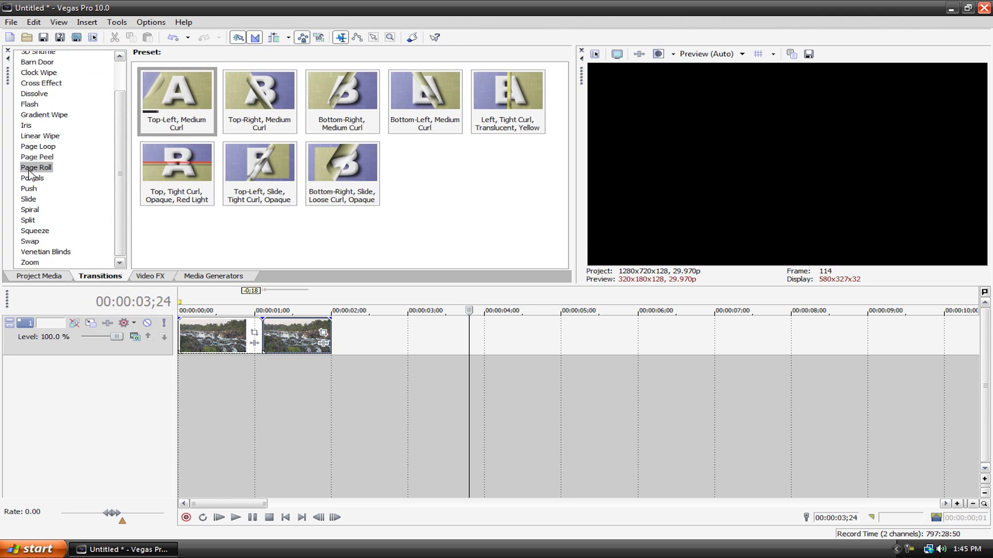
{"action": "left_click_drag", "start_coordinate": [414, 91], "coordinate": [328, 267]}
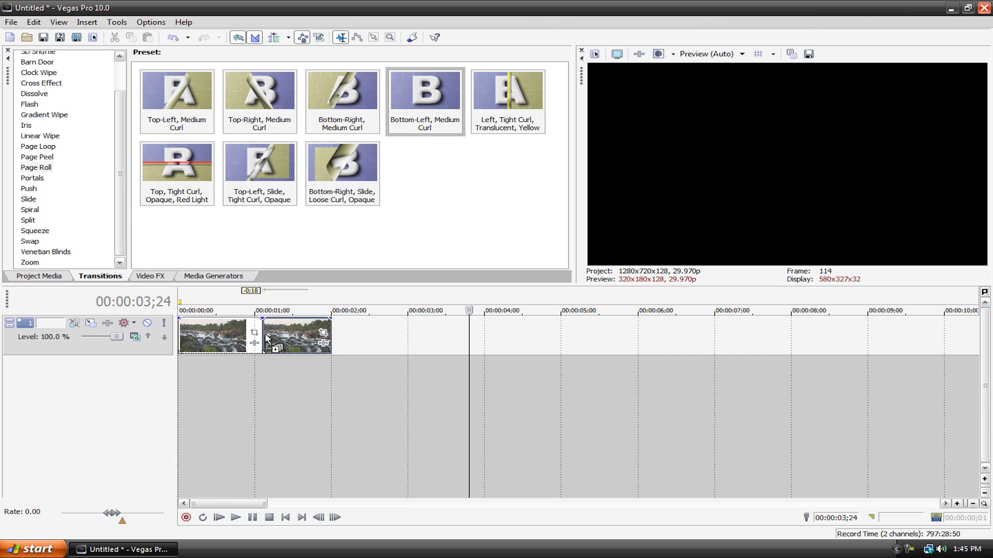
{"action": "left_click_drag", "start_coordinate": [266, 338], "coordinate": [266, 340]}
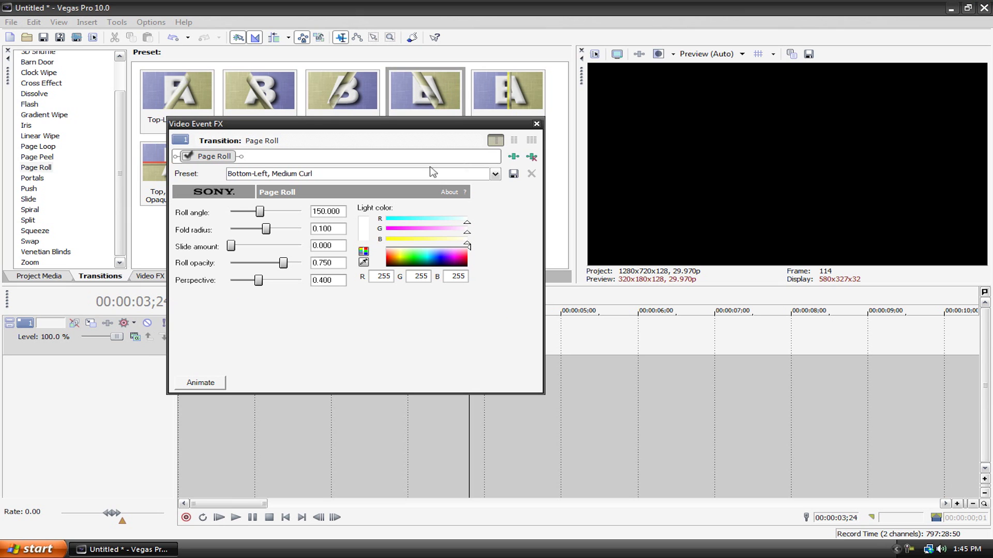
{"action": "left_click_drag", "start_coordinate": [420, 257], "coordinate": [410, 257]}
Close the transition settings, loop the first two seconds, and set the cursor to 00:00:00;17
{"action": "left_click", "coordinate": [537, 125]}
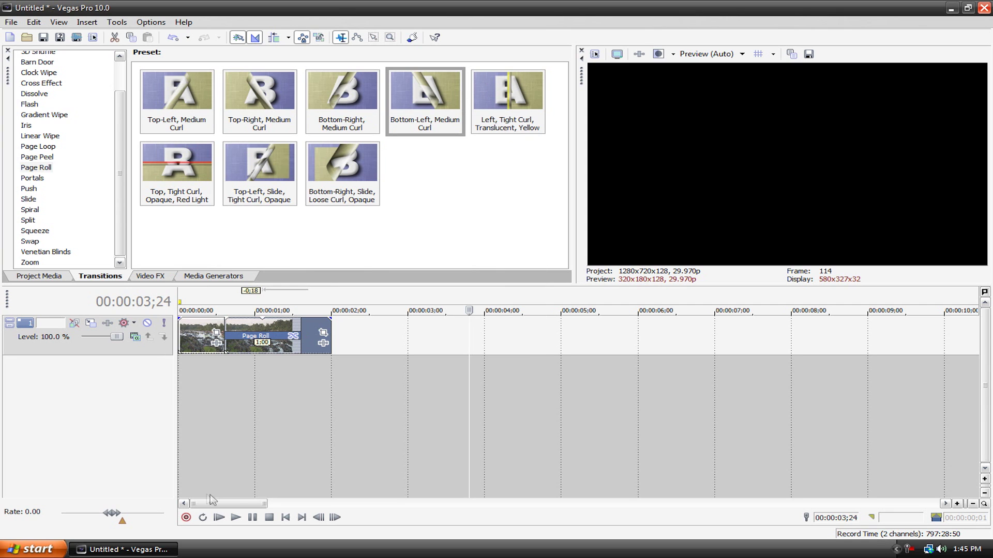
{"action": "left_click_drag", "start_coordinate": [336, 303], "coordinate": [178, 303]}
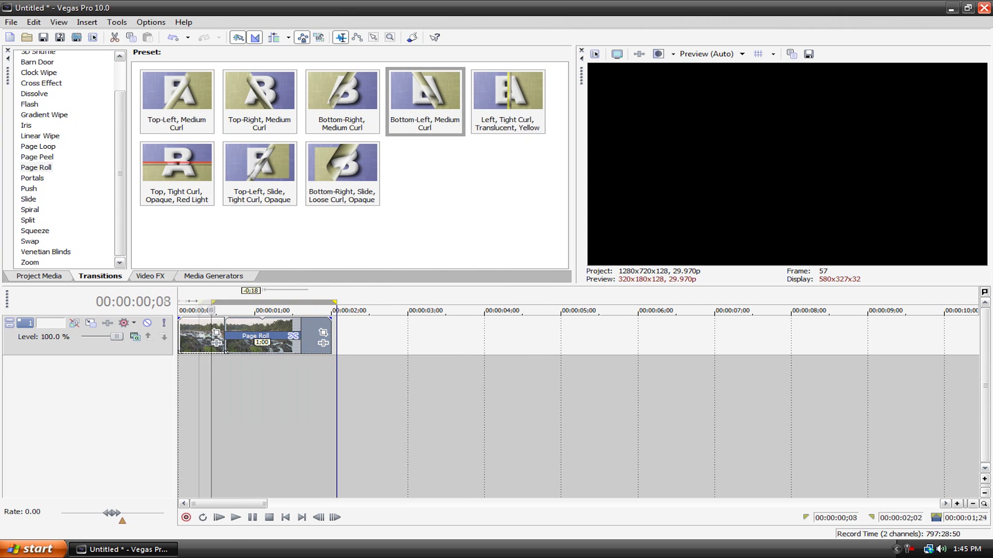
{"action": "left_click", "coordinate": [222, 310]}
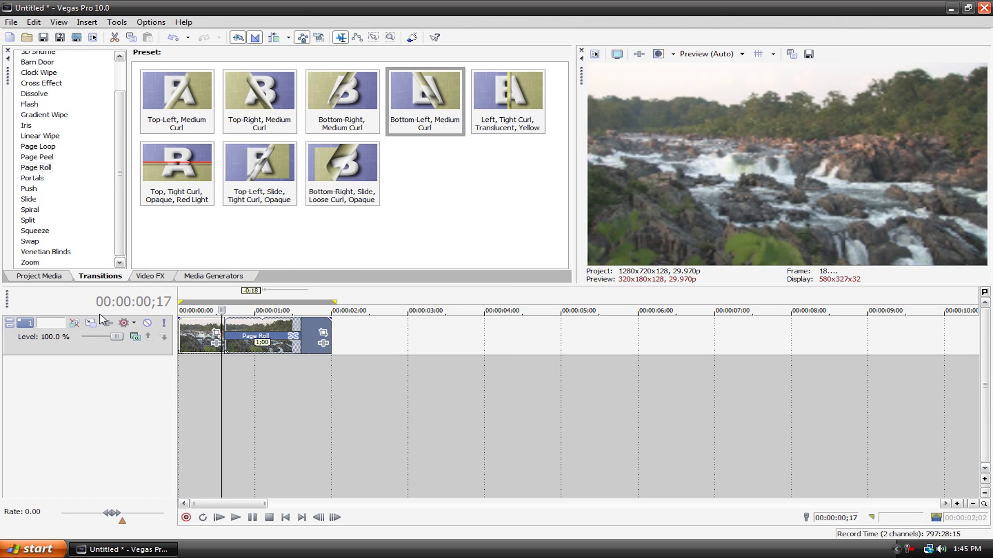
Step frame by frame through the Page Roll transition, then play the project to preview it
{"action": "key", "text": "Right"}
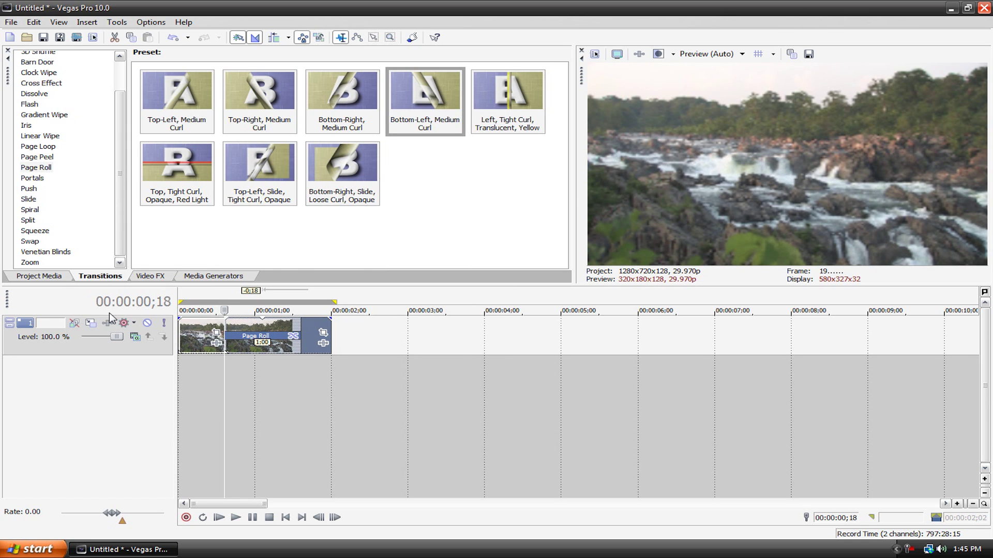
{"action": "key", "text": "Right"}
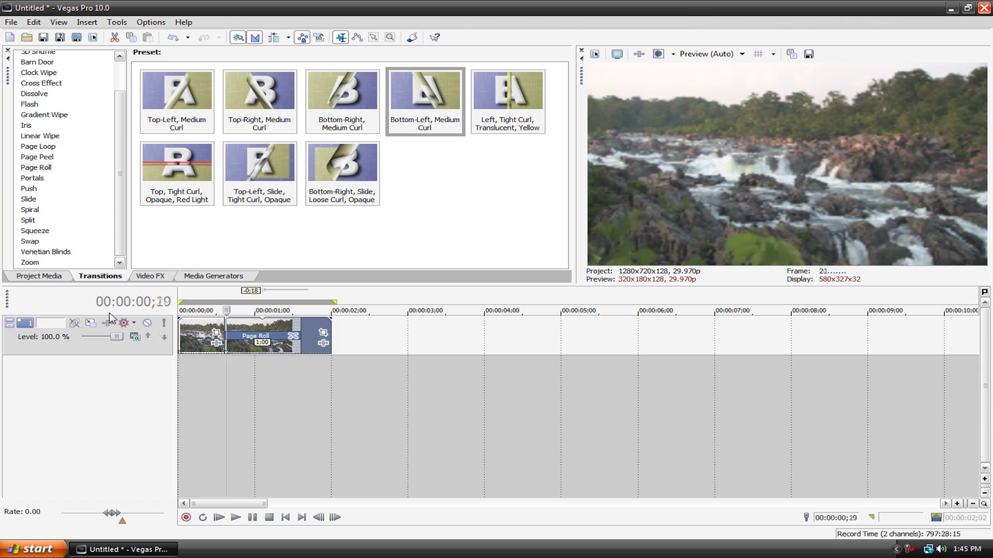
{"action": "key", "text": "Right"}
{"action": "key", "text": "Right"}
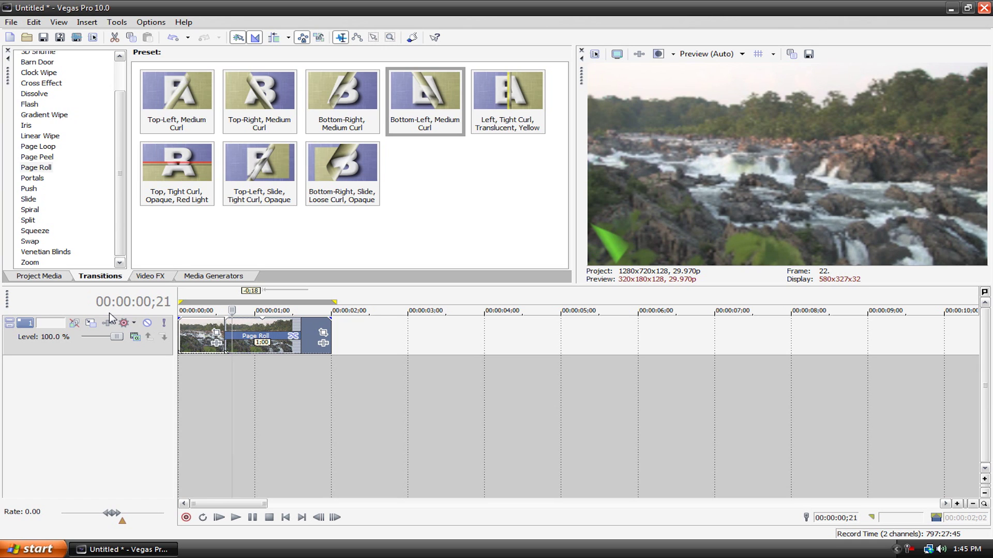
{"action": "key", "text": "Right"}
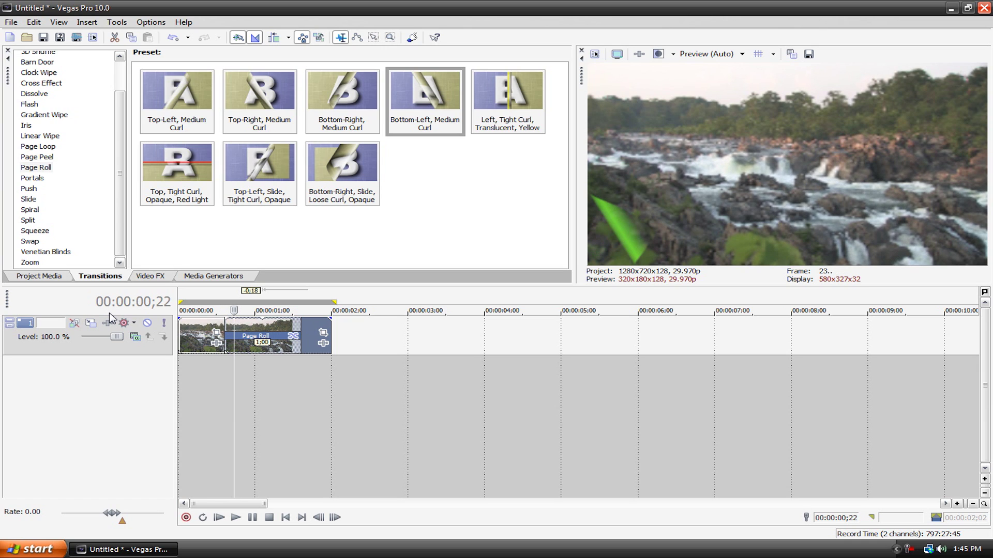
{"action": "key", "text": "Right"}
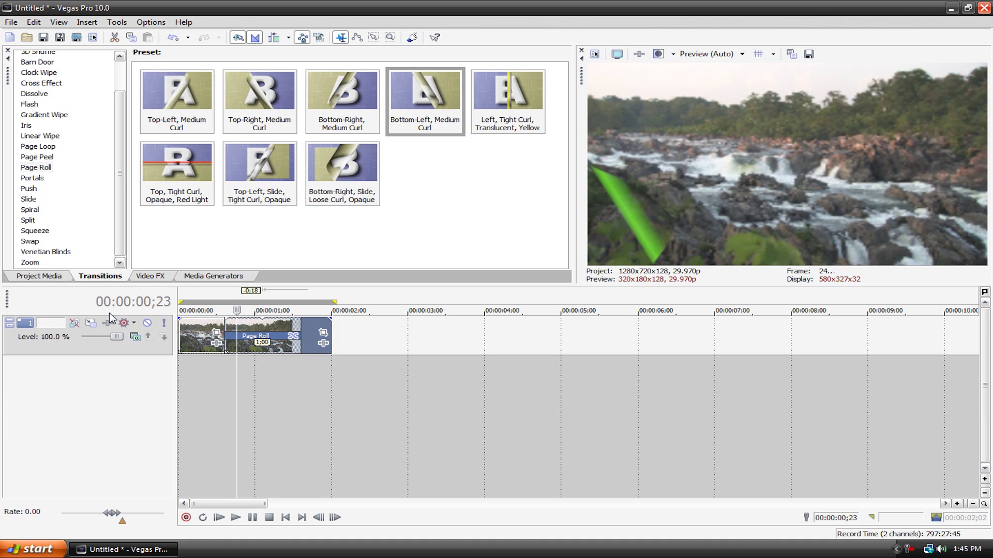
{"action": "key", "text": "Right"}
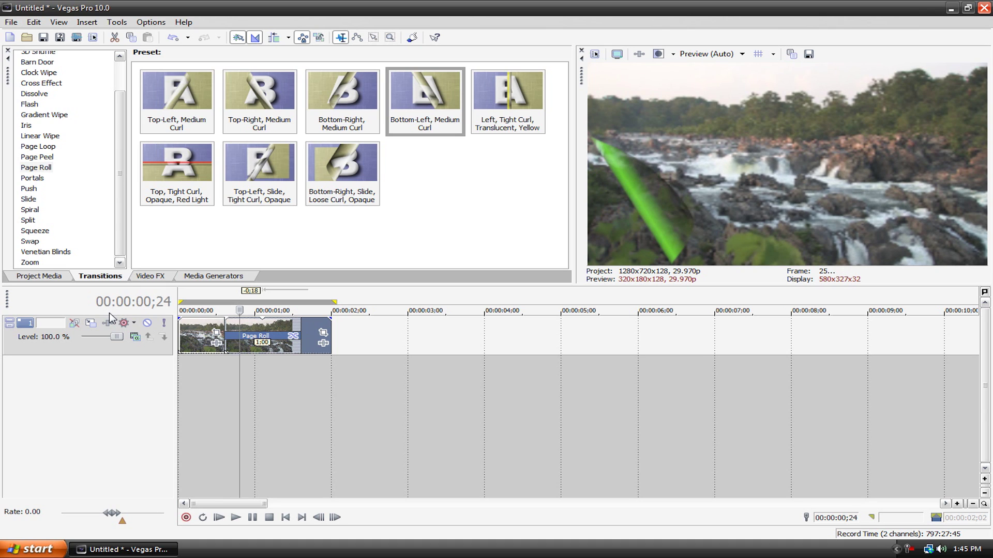
{"action": "key", "text": "Right"}
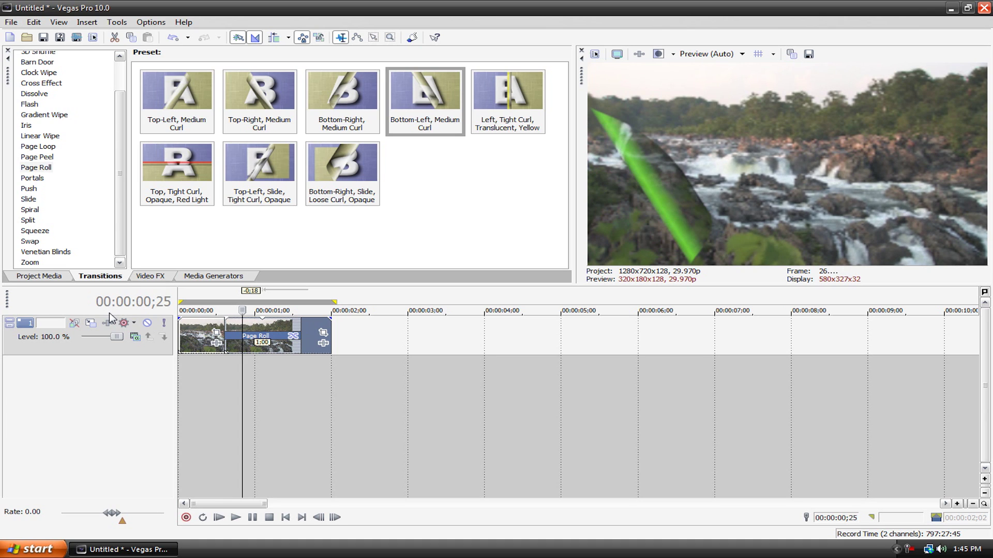
{"action": "key", "text": "Right"}
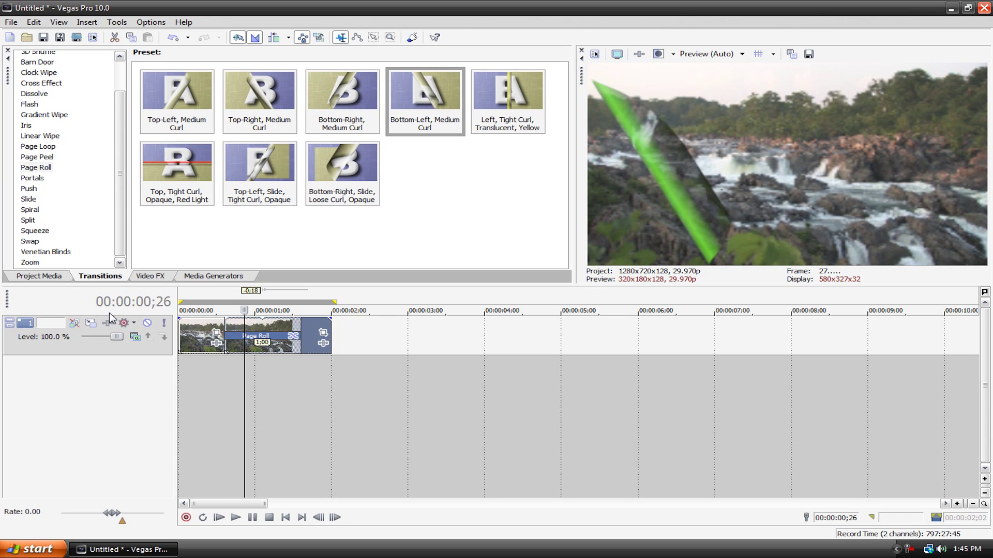
{"action": "key", "text": "Right"}
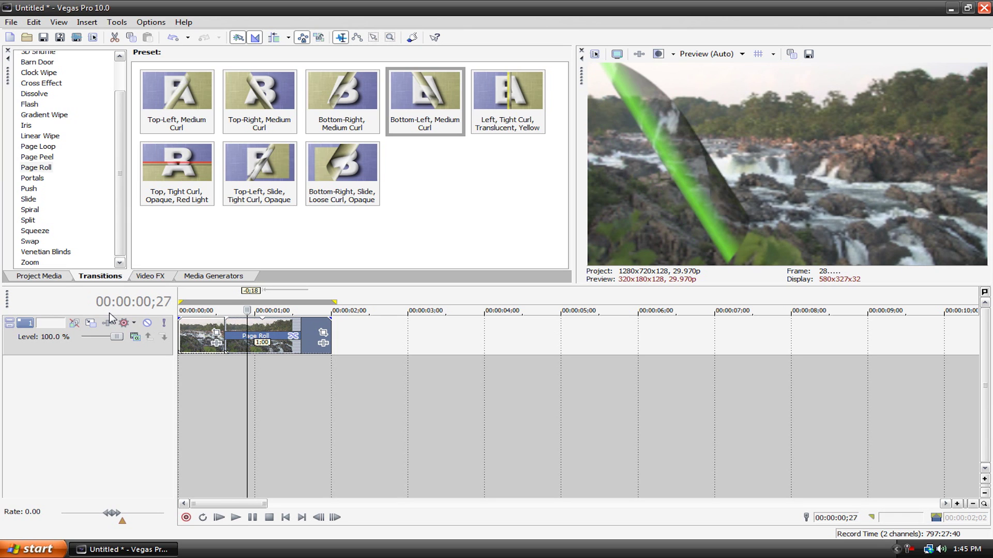
{"action": "key", "text": "Right"}
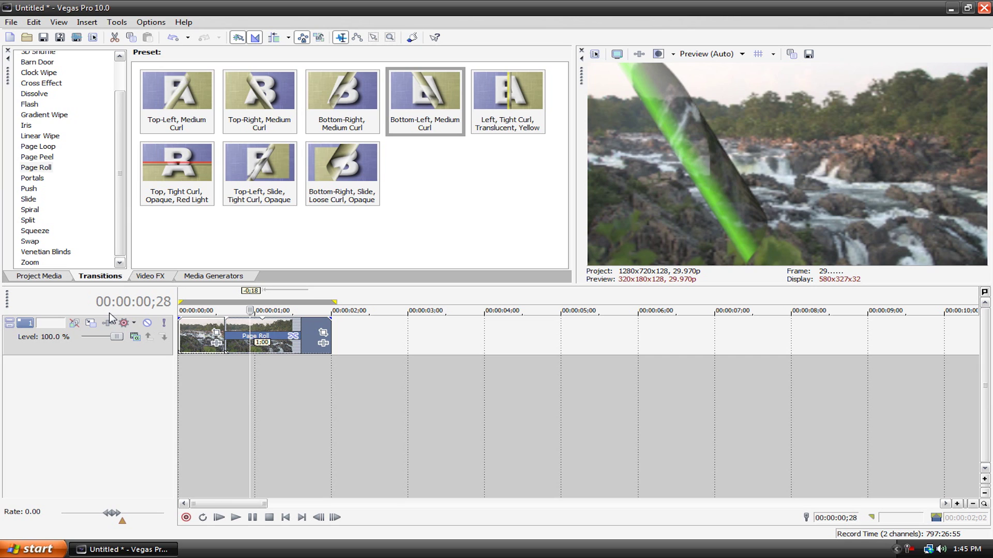
{"action": "key", "text": "Right"}
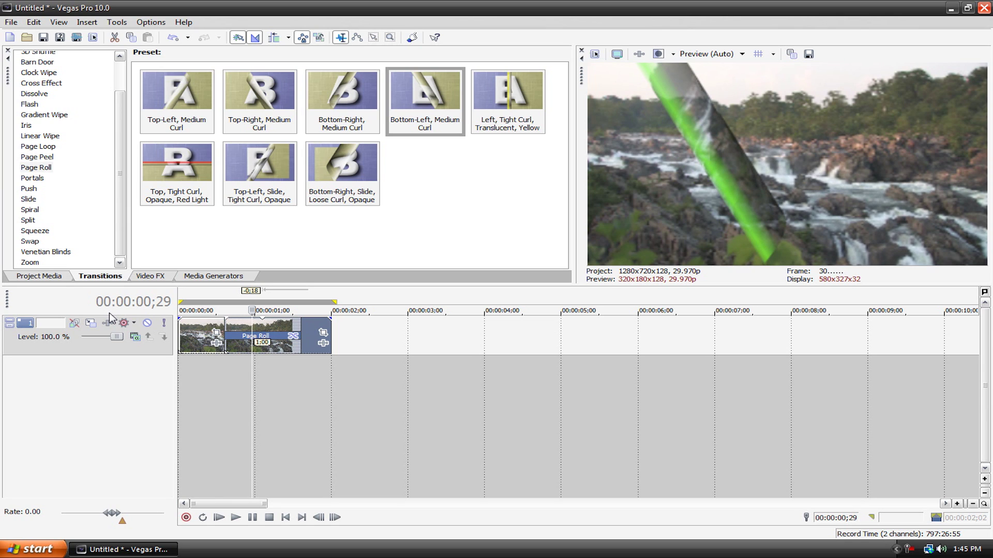
{"action": "key", "text": "Right"}
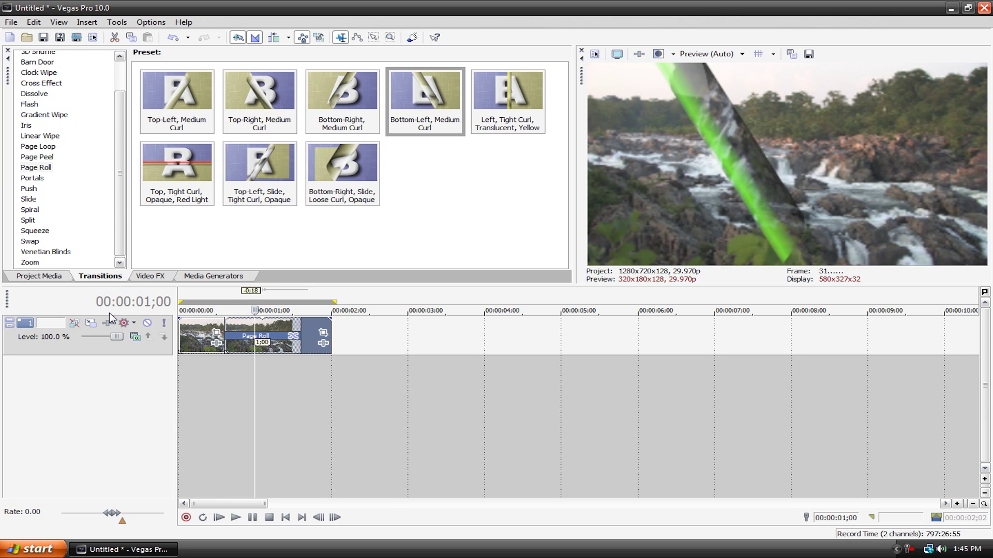
{"action": "key", "text": "Right"}
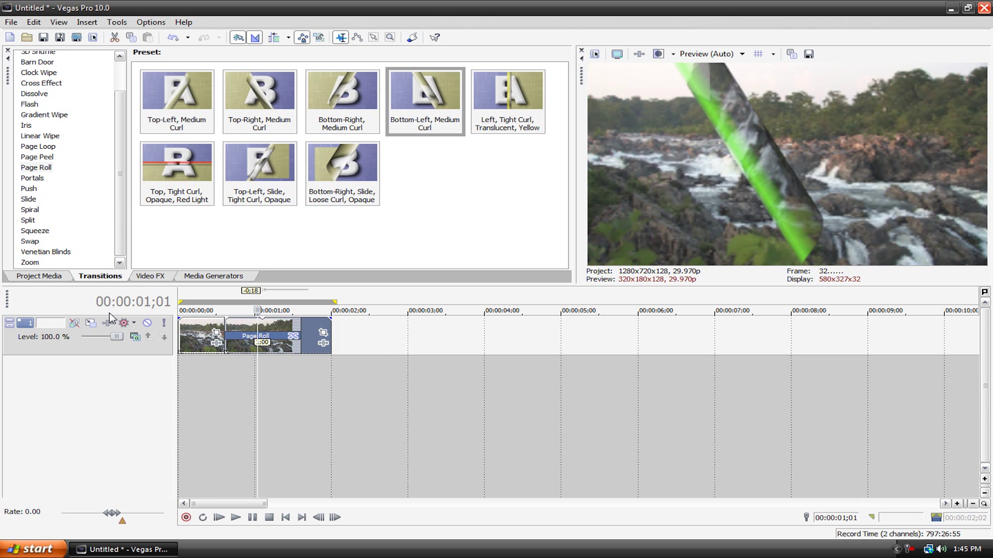
{"action": "key", "text": "Right"}
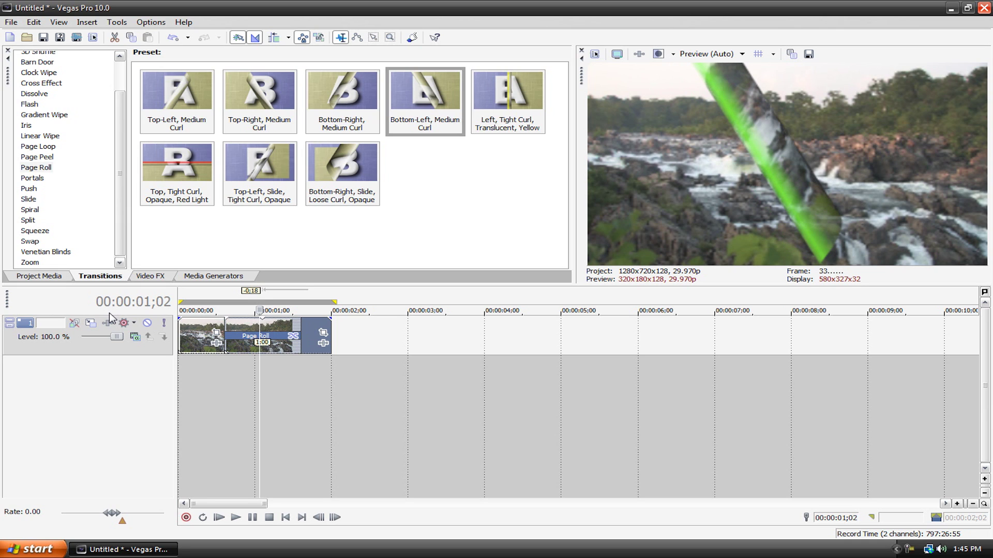
{"action": "key", "text": "Right"}
{"action": "key", "text": "Right"}
{"action": "key", "text": "Right"}
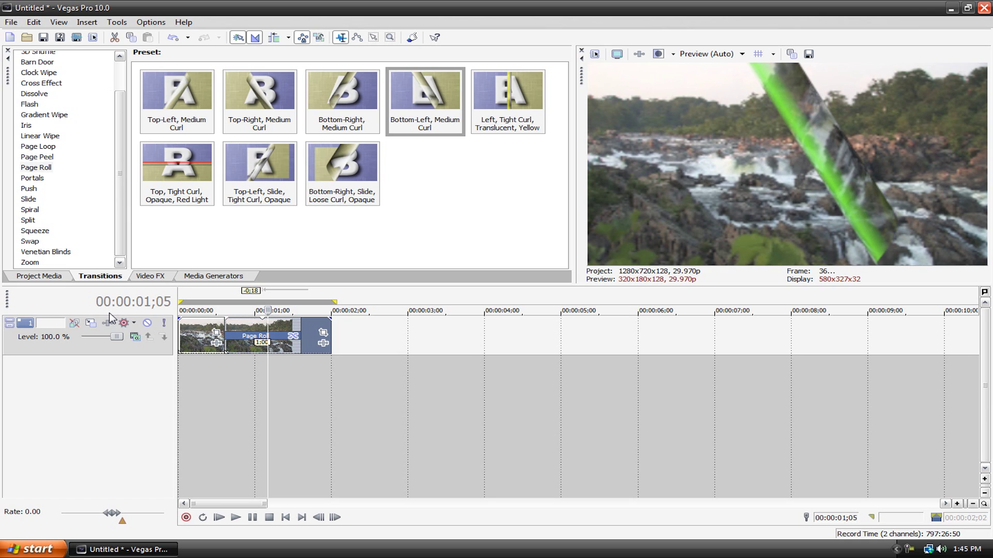
{"action": "key", "text": "Right"}
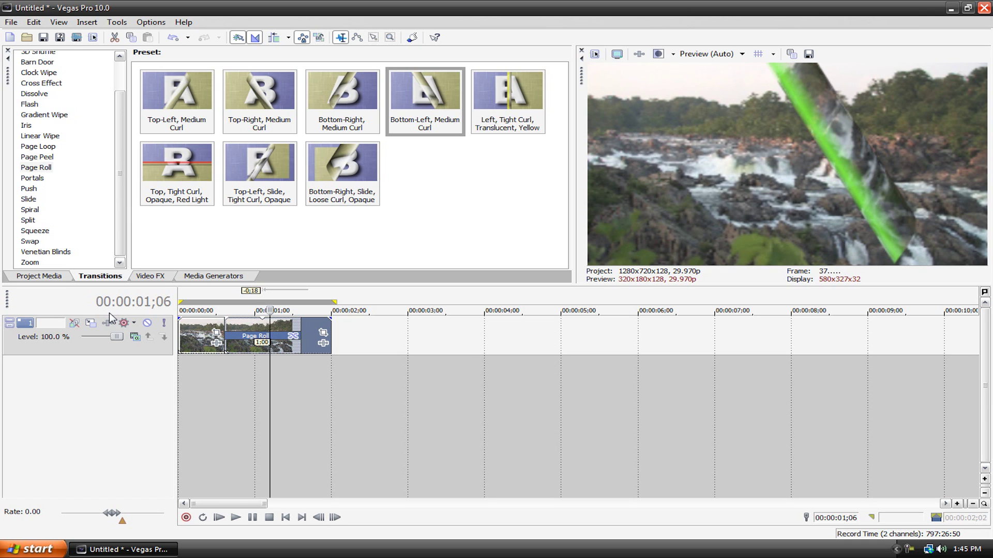
{"action": "key", "text": "Right"}
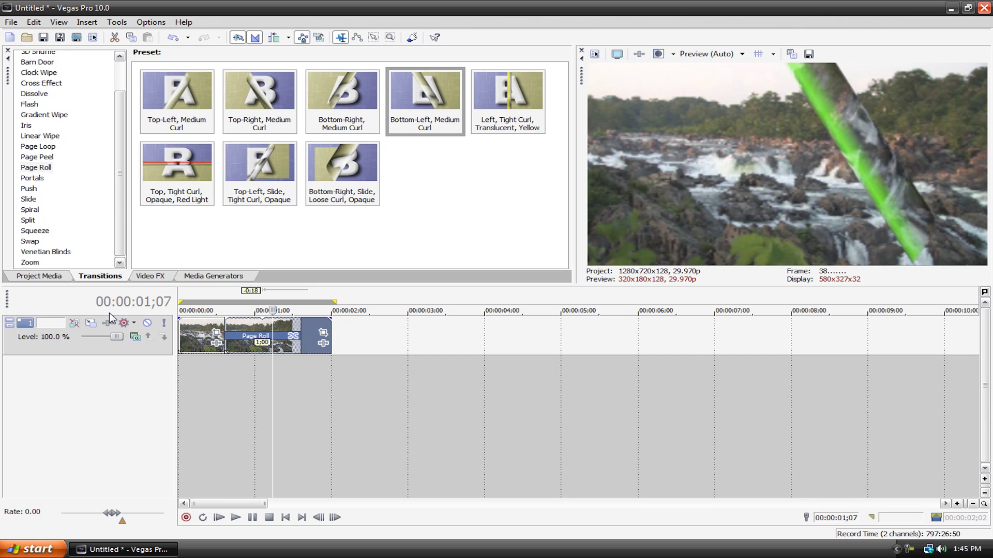
{"action": "key", "text": "Right"}
{"action": "key", "text": "Right"}
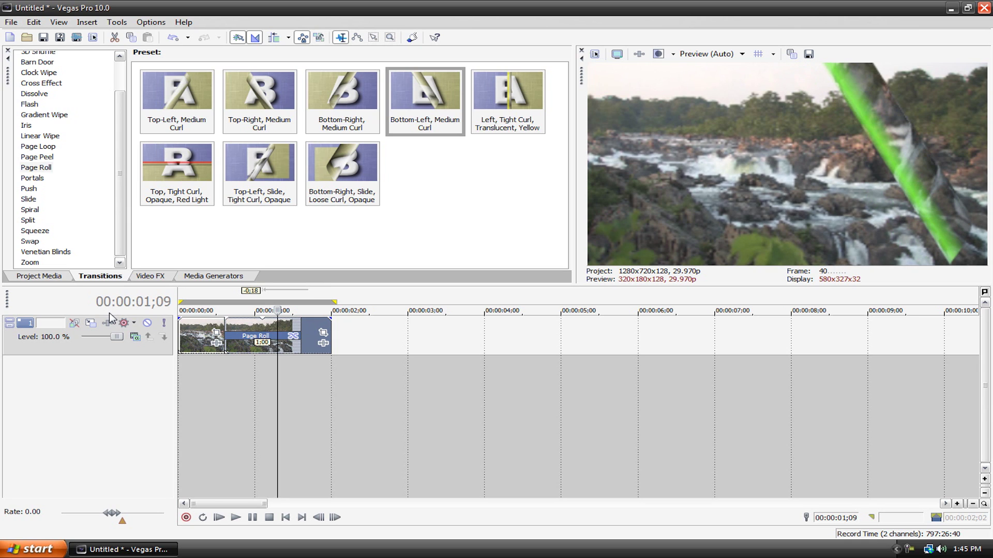
{"action": "key", "text": "Right"}
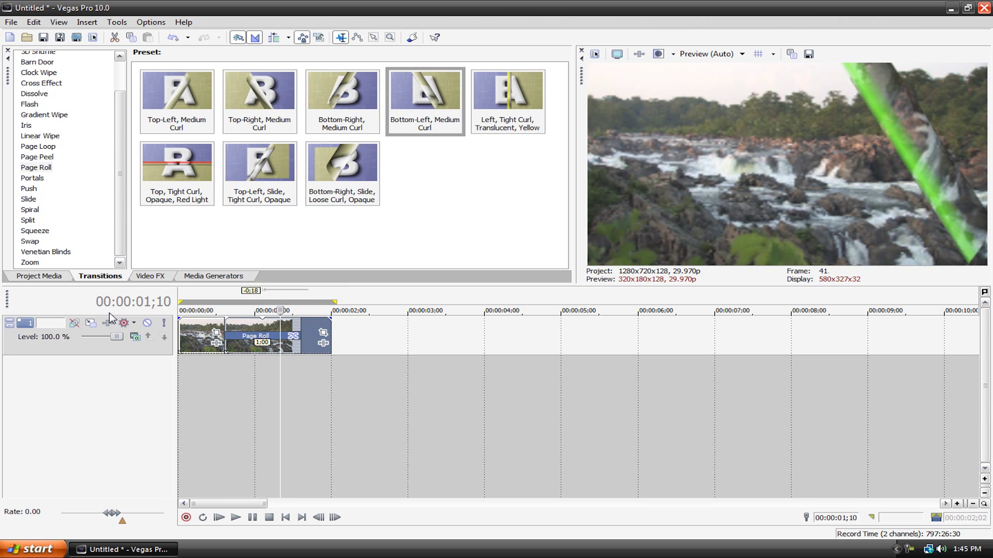
{"action": "key", "text": "Right"}
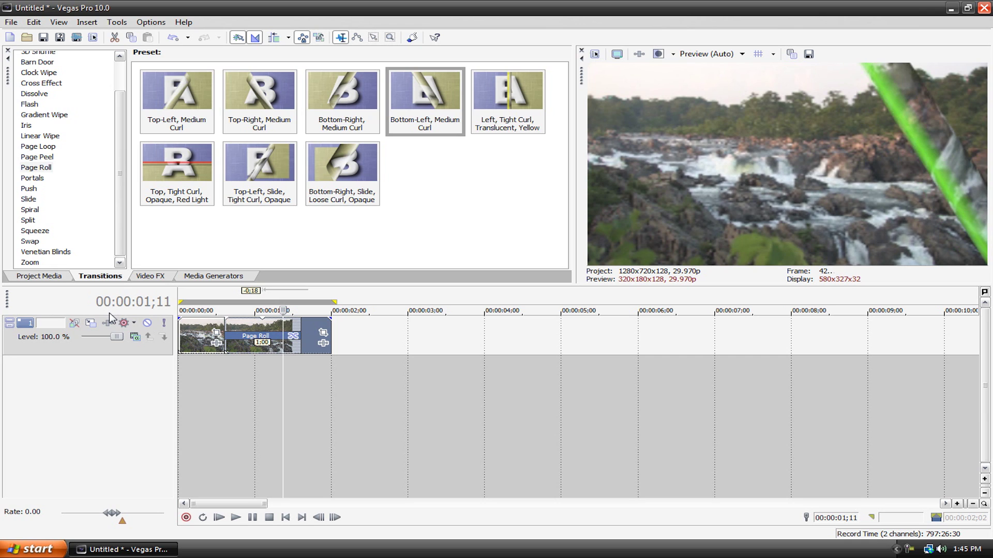
{"action": "key", "text": "Right"}
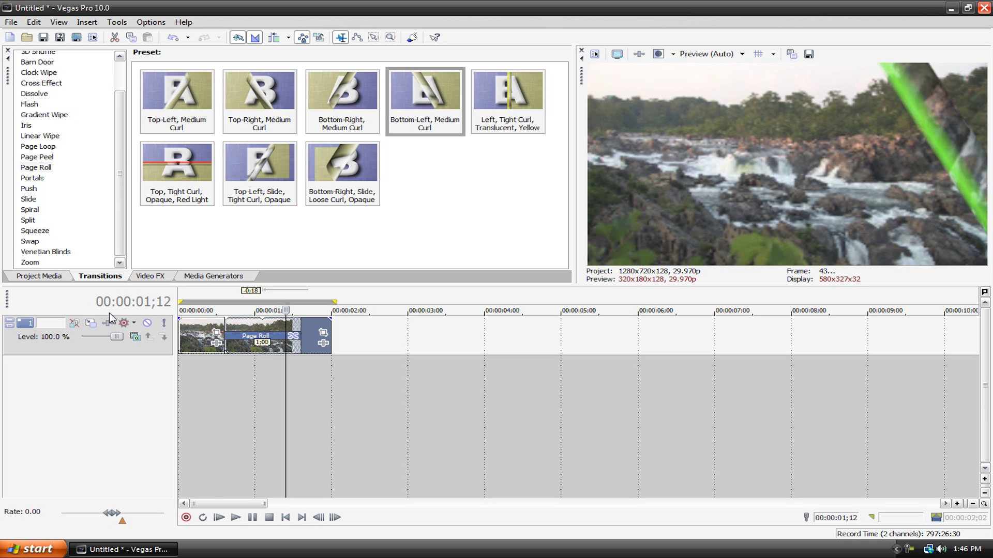
{"action": "key", "text": "Right"}
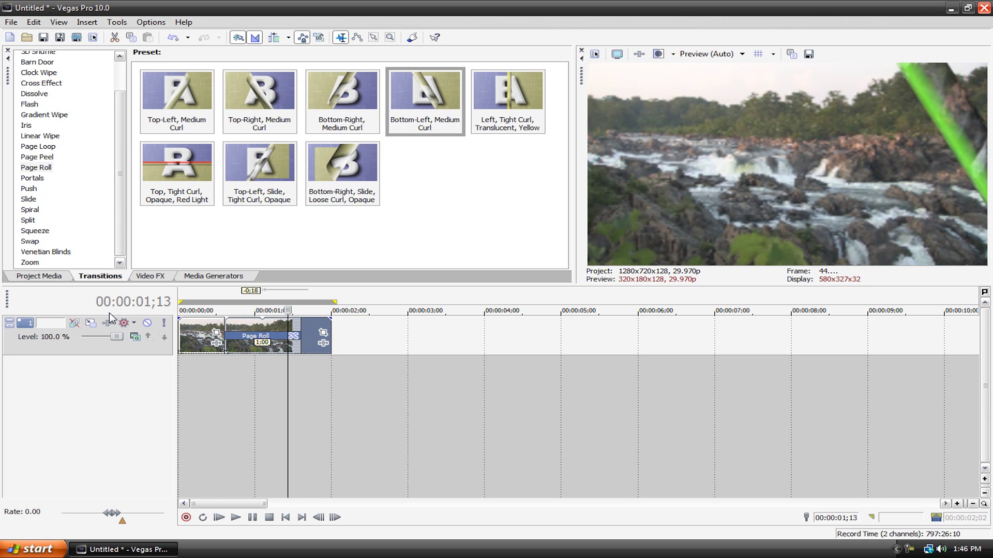
{"action": "key", "text": "Right"}
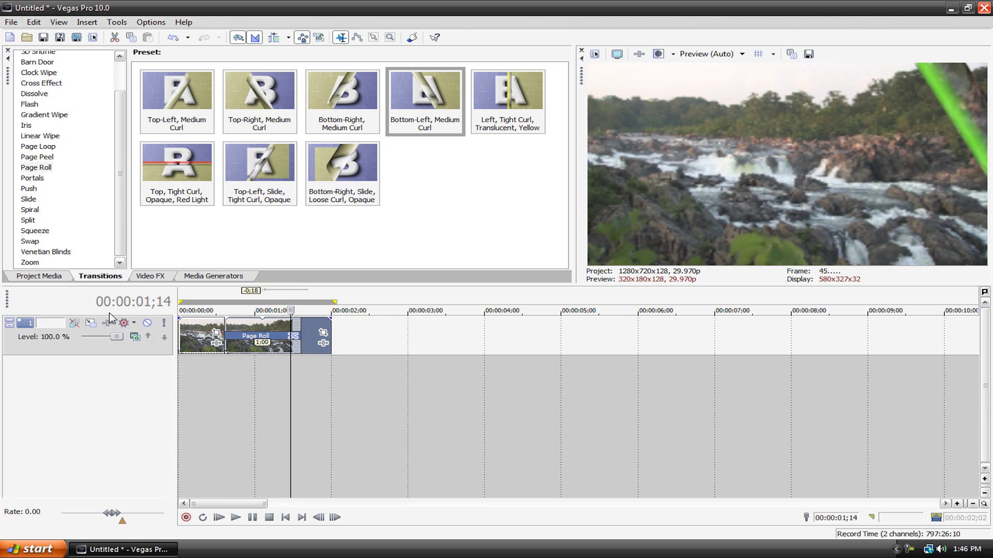
{"action": "key", "text": "Right"}
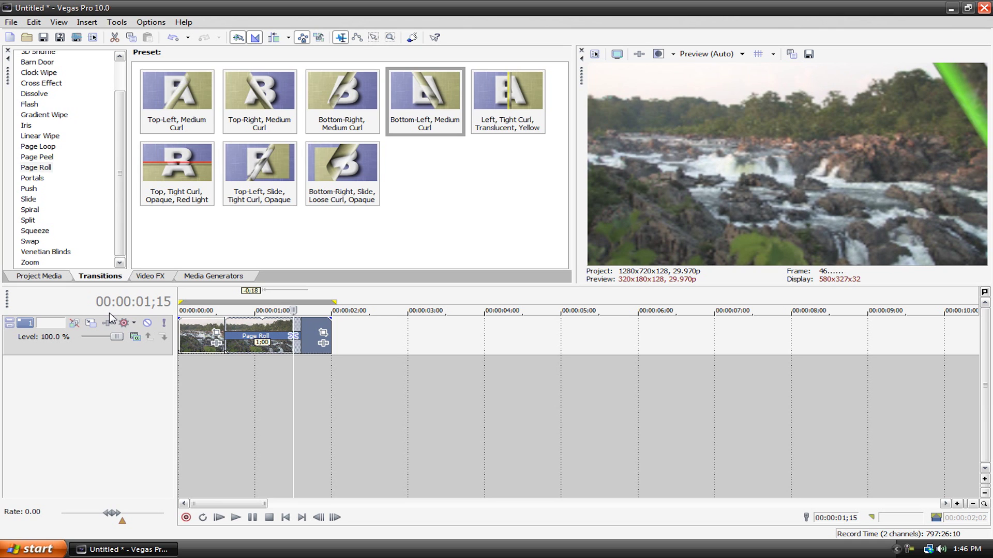
{"action": "key", "text": "Right"}
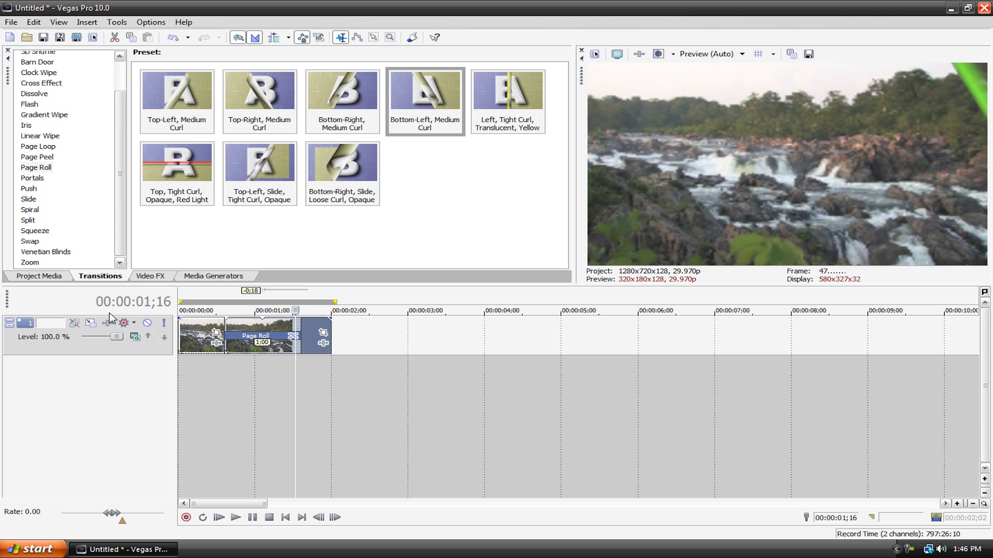
{"action": "key", "text": "space"}
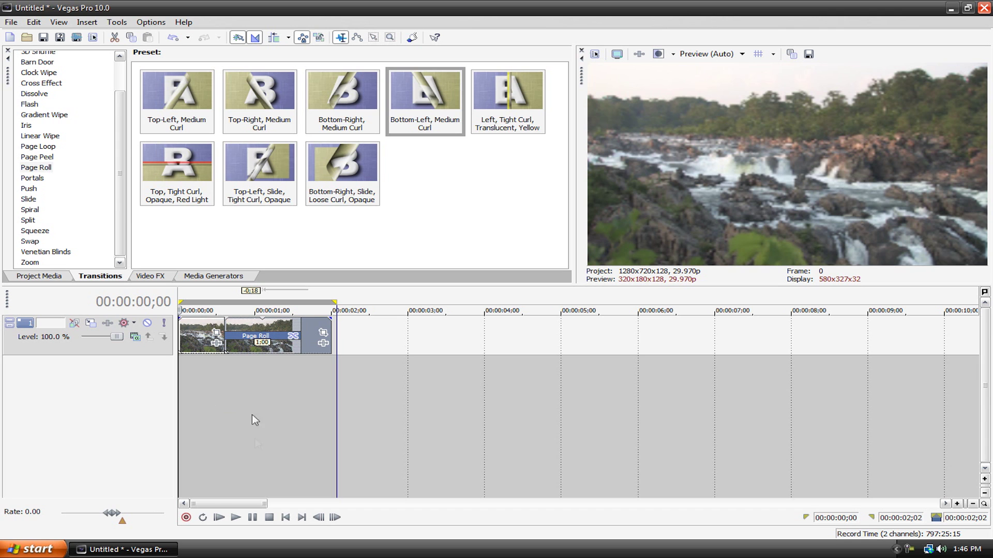
{"action": "left_click", "coordinate": [235, 518]}
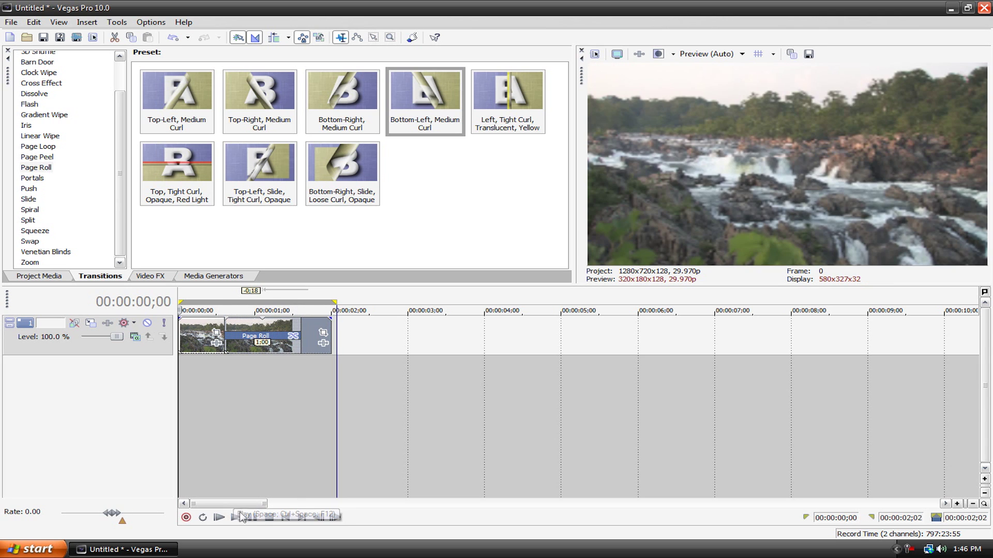
Delete both clips and the transition, clear the loop region, and return to the project start
{"action": "key", "text": "Delete"}
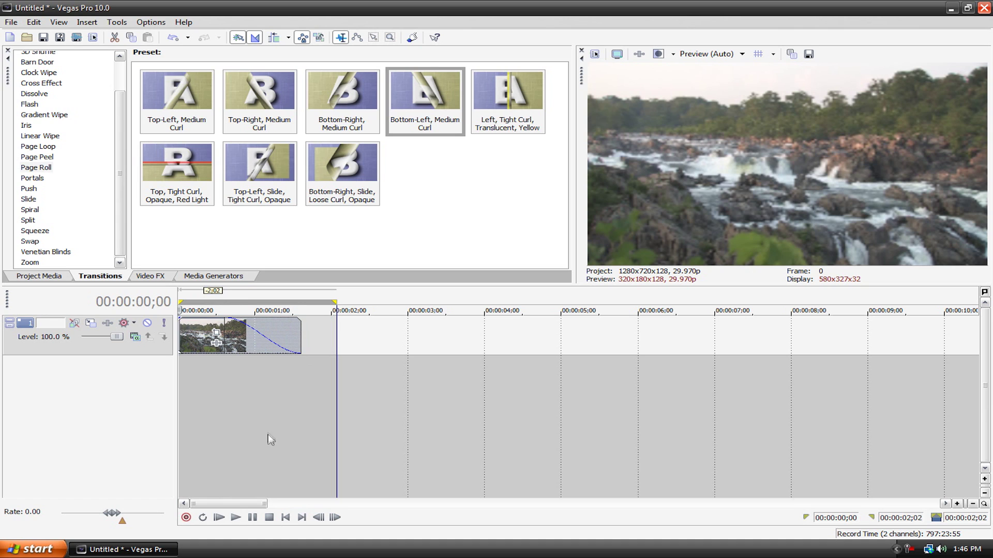
{"action": "left_click", "coordinate": [206, 334]}
{"action": "key", "text": "Delete"}
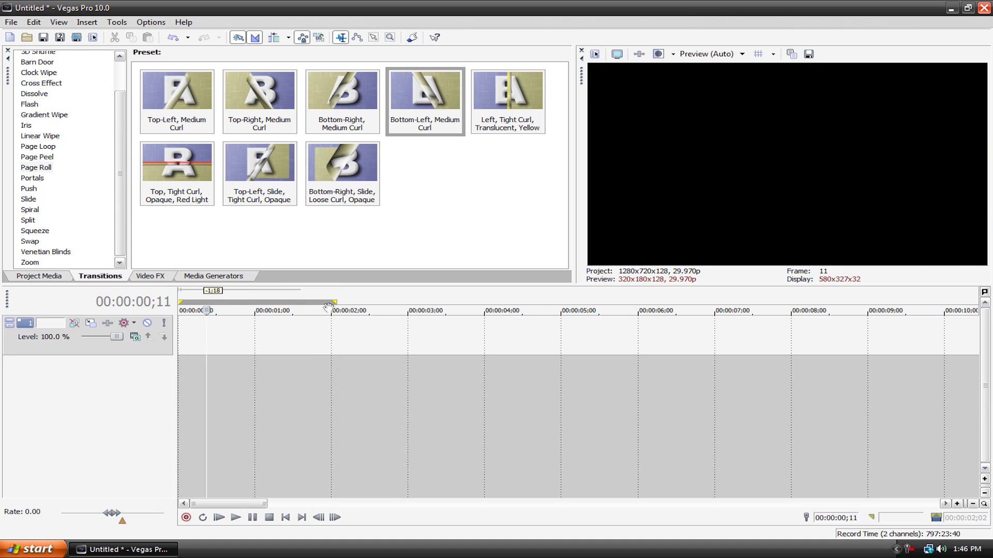
{"action": "left_click_drag", "start_coordinate": [333, 303], "coordinate": [61, 315]}
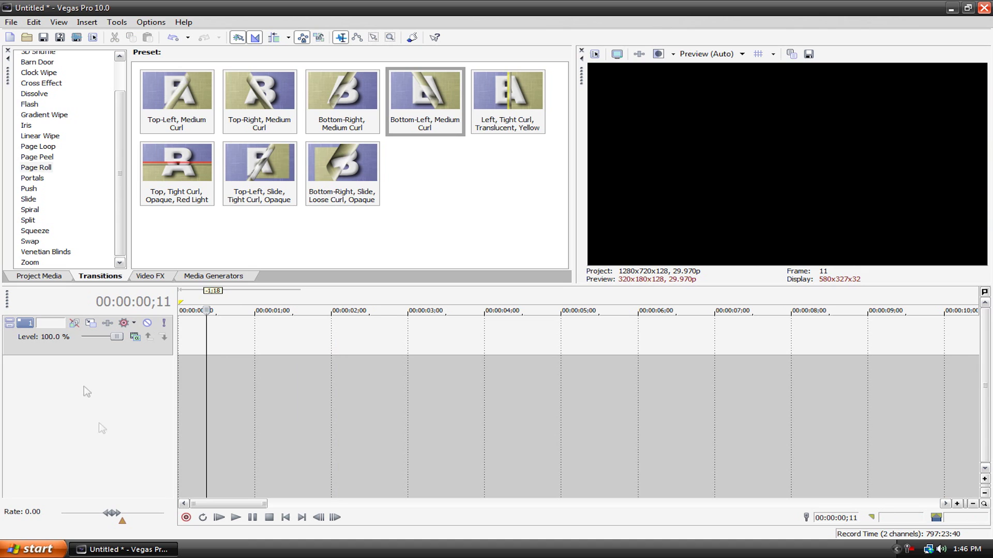
{"action": "left_click", "coordinate": [286, 519]}
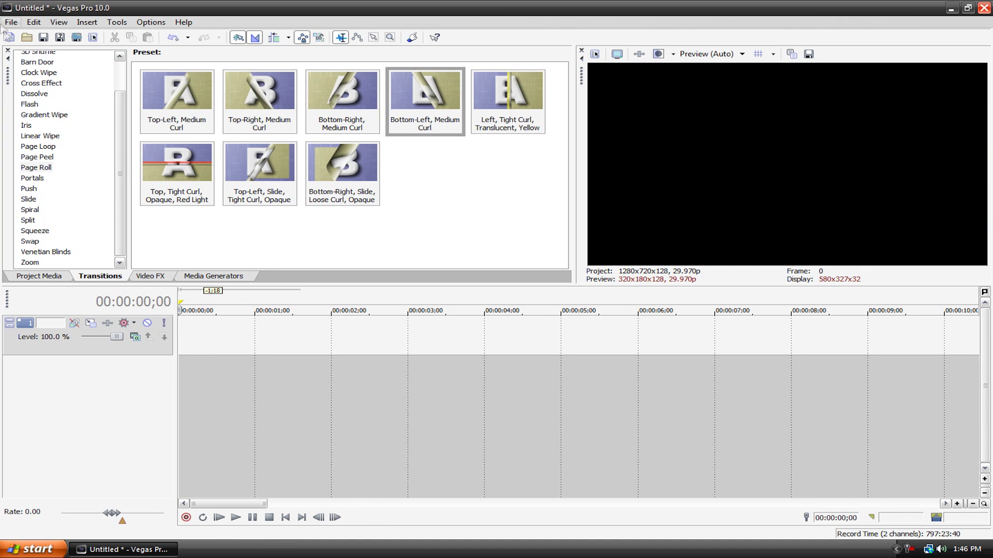
Place Water.wmv at the timeline start and trim it at 00:00:03;05
{"action": "left_click", "coordinate": [39, 276]}
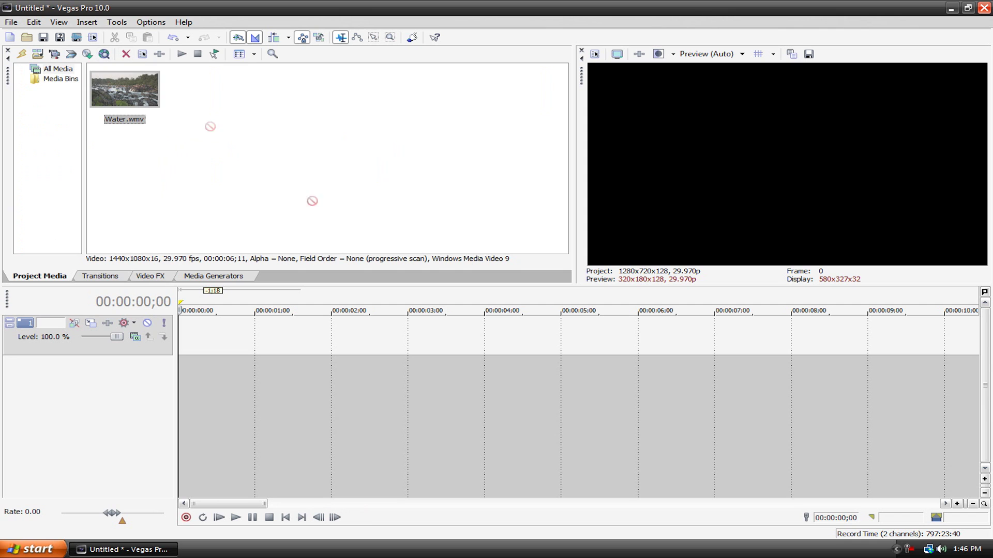
{"action": "left_click_drag", "start_coordinate": [312, 200], "coordinate": [187, 351]}
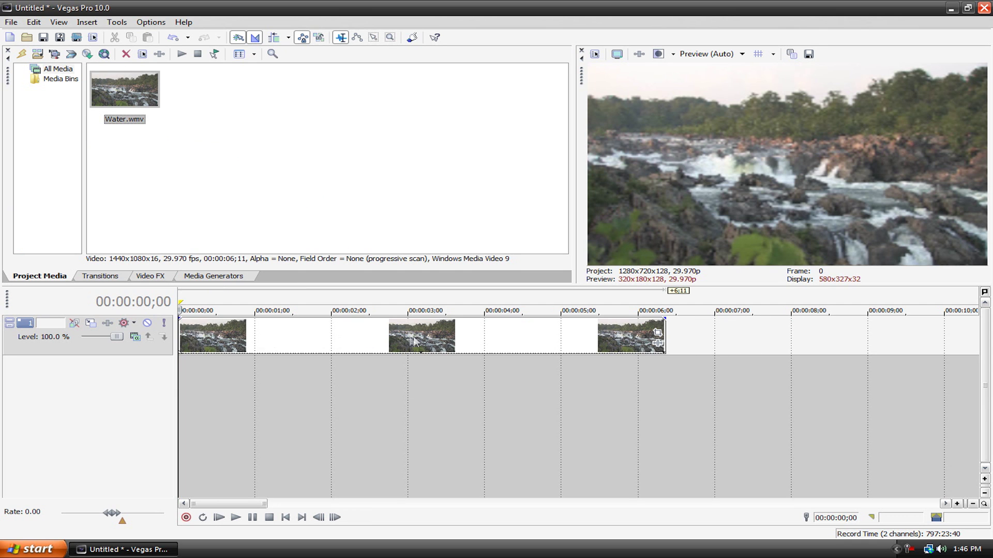
{"action": "left_click", "coordinate": [421, 336]}
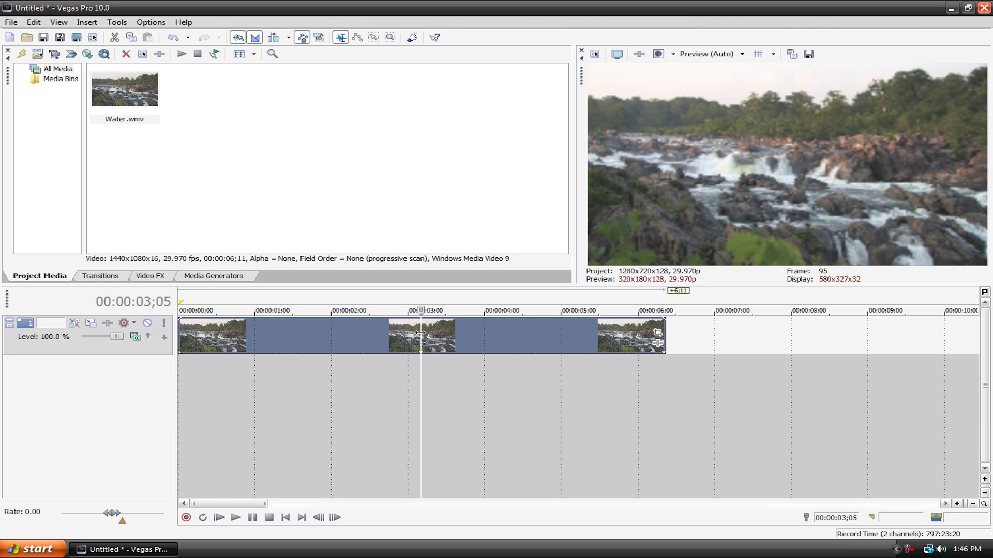
{"action": "key", "text": "s"}
{"action": "left_click", "coordinate": [465, 333]}
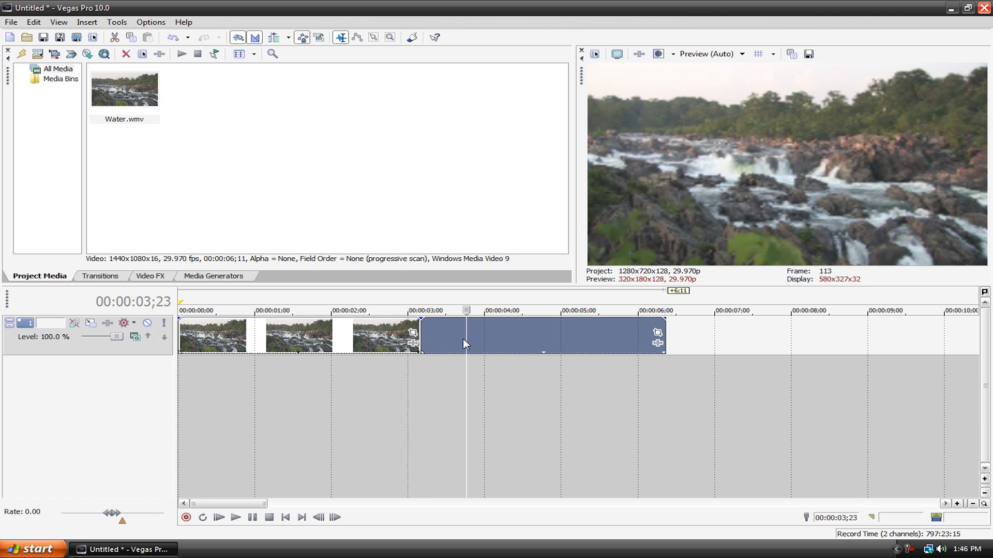
{"action": "key", "text": "Delete"}
{"action": "left_click", "coordinate": [287, 337]}
Apply the TV Simulator effect's TV Look preset to the Water.wmv clip
{"action": "left_click", "coordinate": [150, 275]}
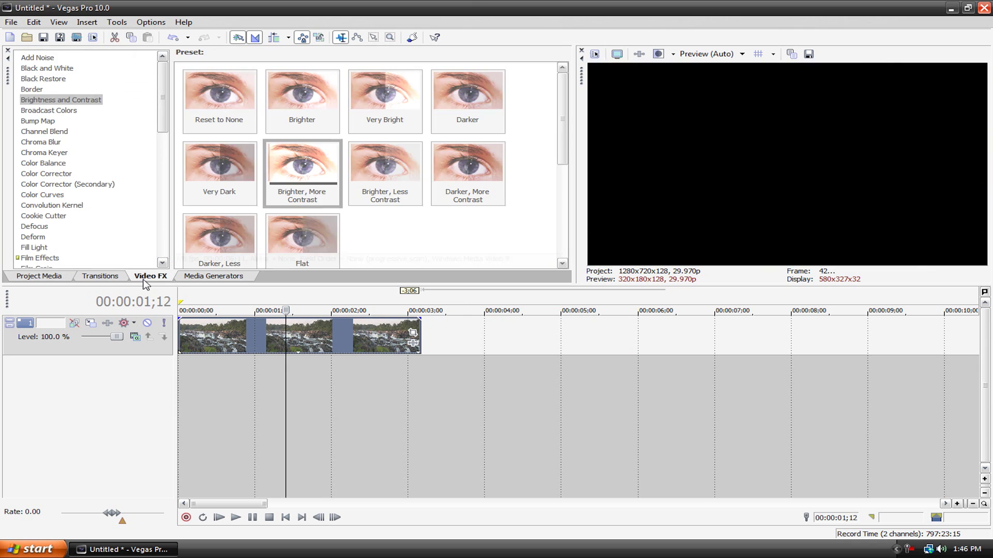
{"action": "left_click_drag", "start_coordinate": [162, 111], "coordinate": [160, 261]}
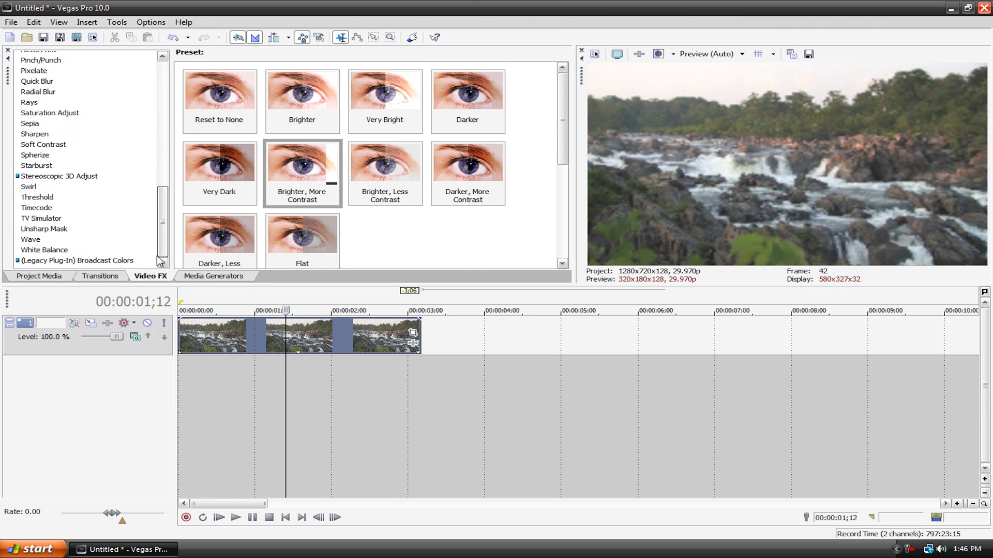
{"action": "left_click", "coordinate": [48, 216]}
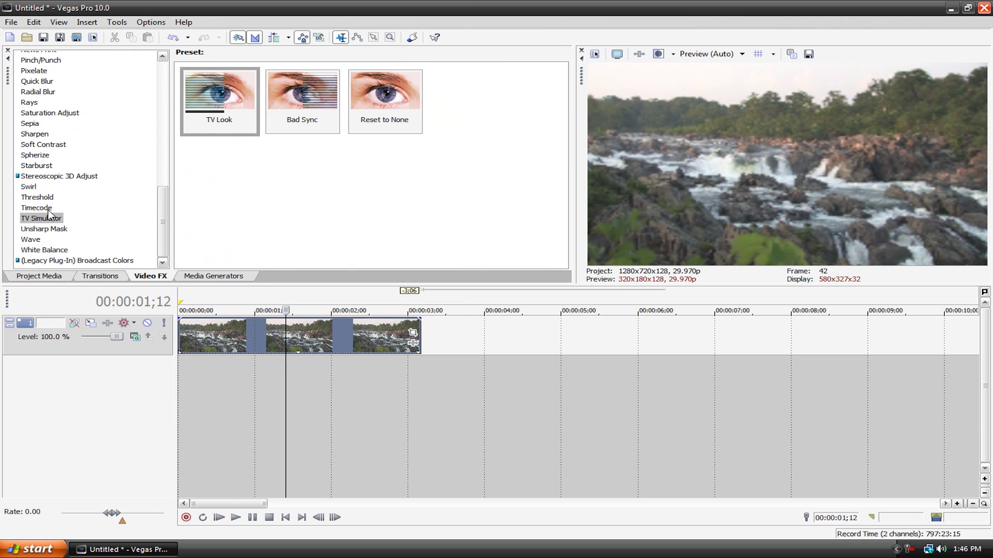
{"action": "left_click", "coordinate": [221, 98]}
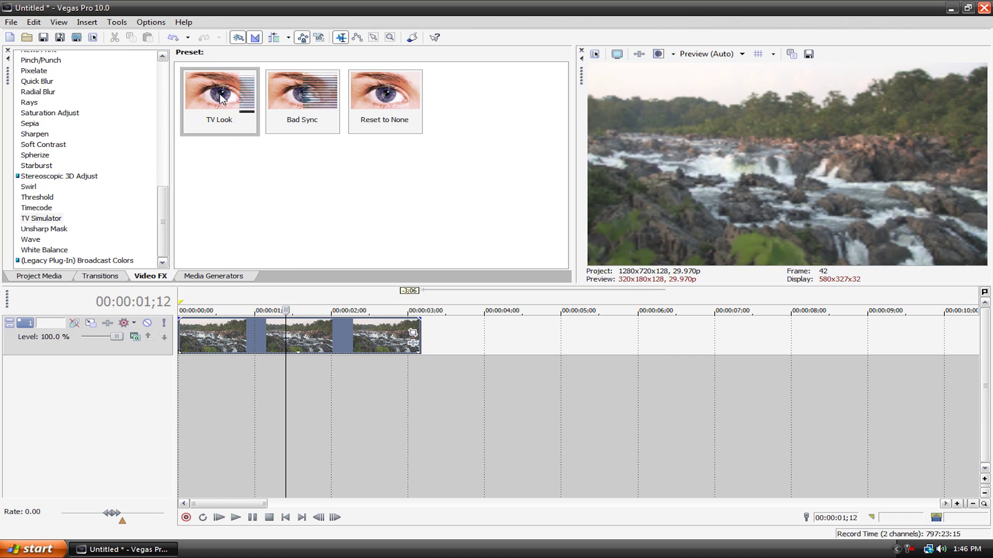
{"action": "left_click_drag", "start_coordinate": [232, 353], "coordinate": [233, 354]}
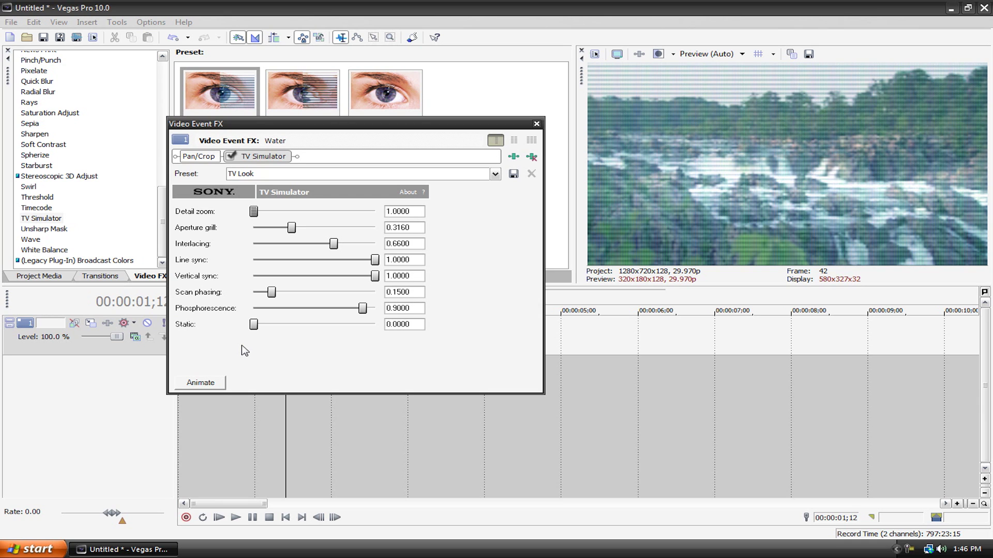
{"action": "left_click", "coordinate": [200, 383]}
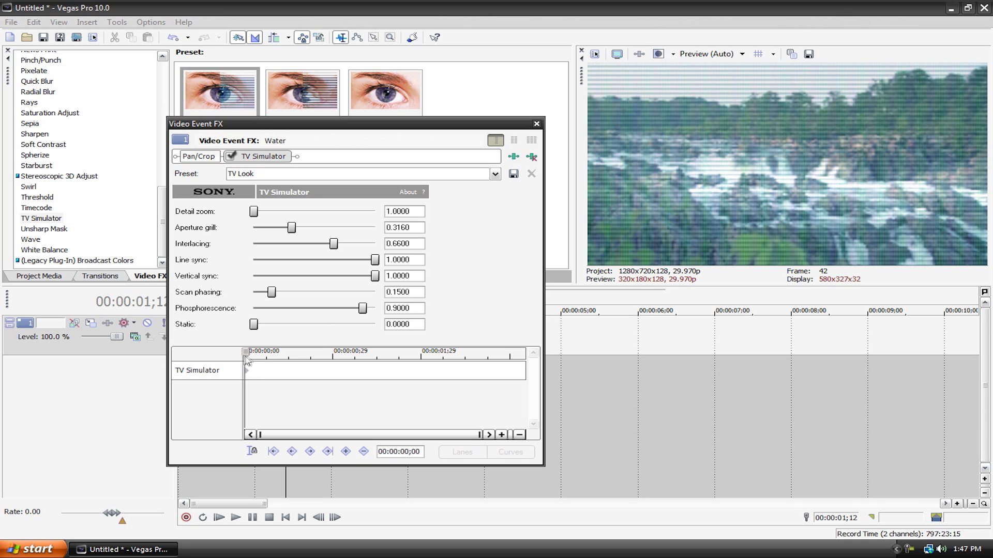
Keyframe TV Simulator Detail zoom to 3.948 at 00:00:01;14 and close the effect dialog
{"action": "left_click_drag", "start_coordinate": [244, 361], "coordinate": [599, 359]}
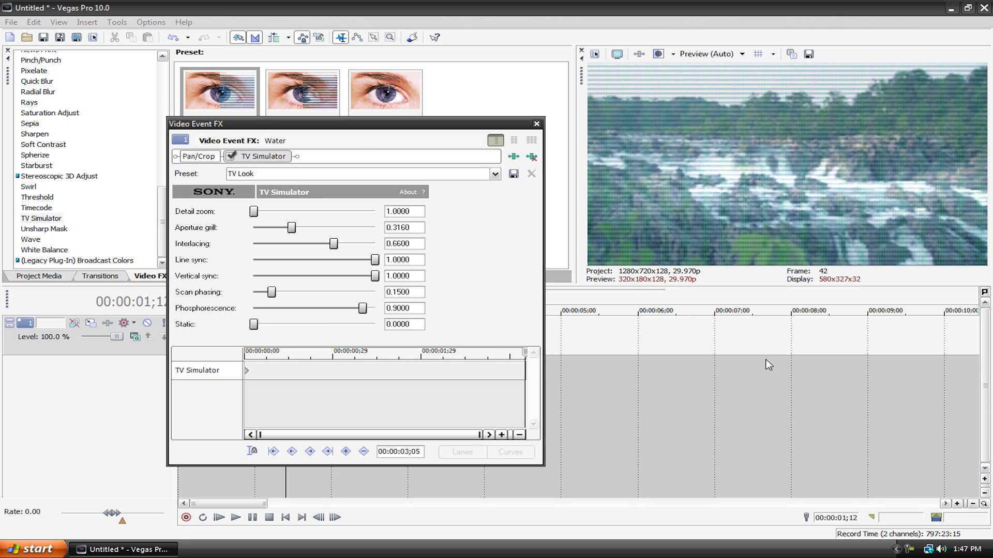
{"action": "left_click_drag", "start_coordinate": [769, 365], "coordinate": [196, 359]}
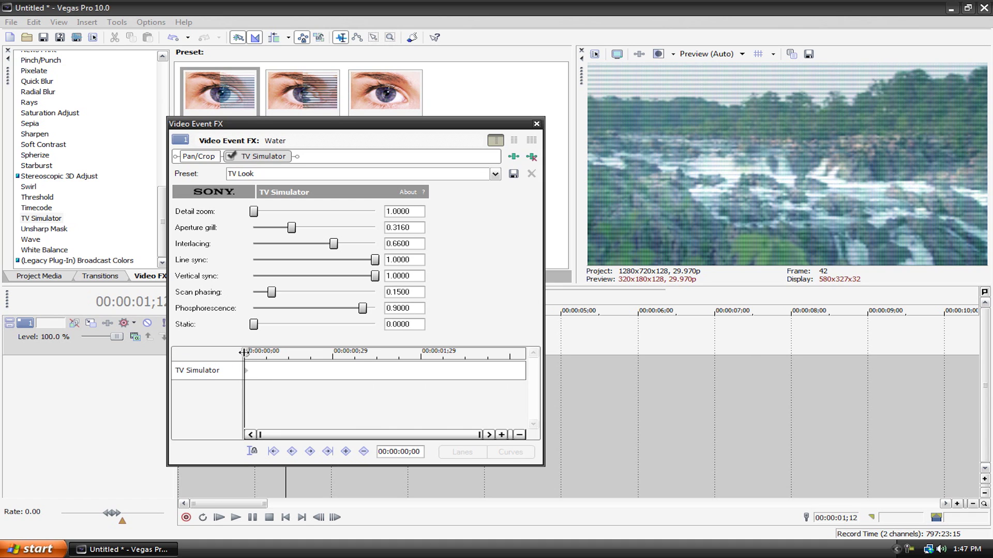
{"action": "left_click_drag", "start_coordinate": [243, 352], "coordinate": [383, 362]}
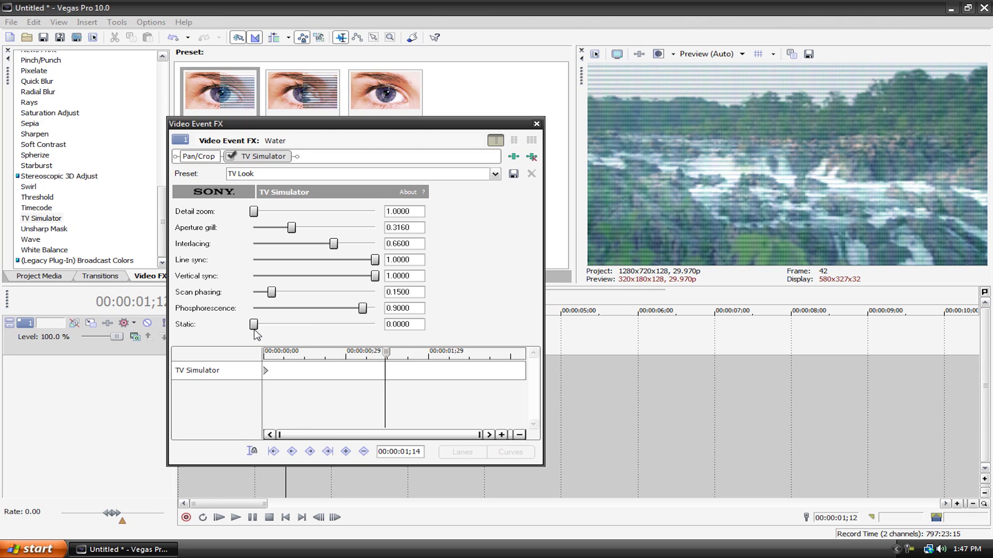
{"action": "left_click_drag", "start_coordinate": [255, 212], "coordinate": [376, 220]}
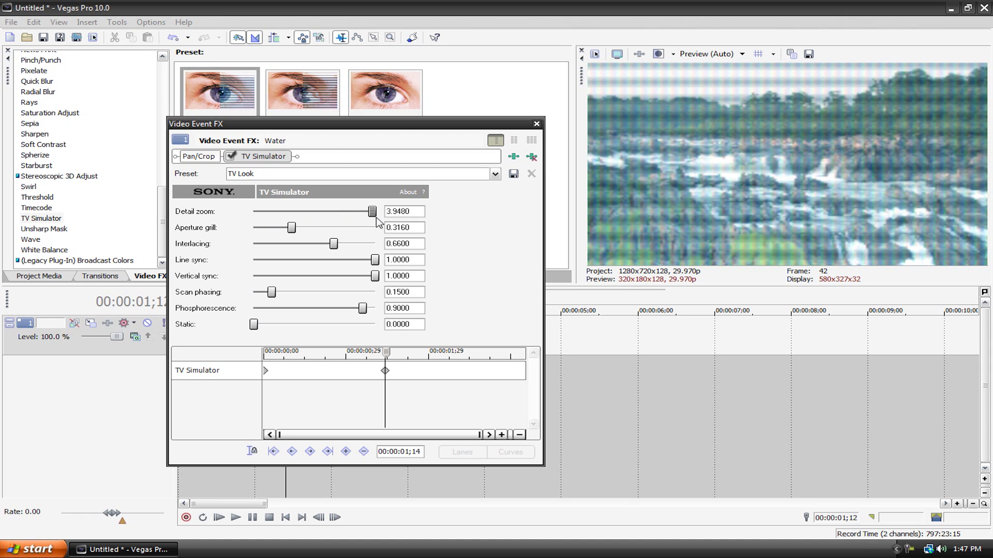
{"action": "left_click", "coordinate": [537, 124]}
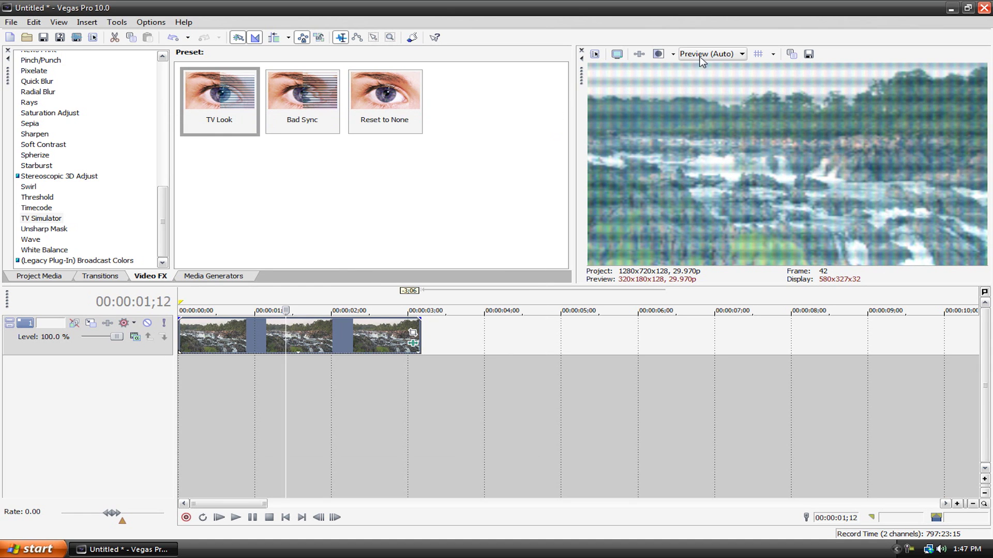
{"action": "left_click", "coordinate": [236, 518]}
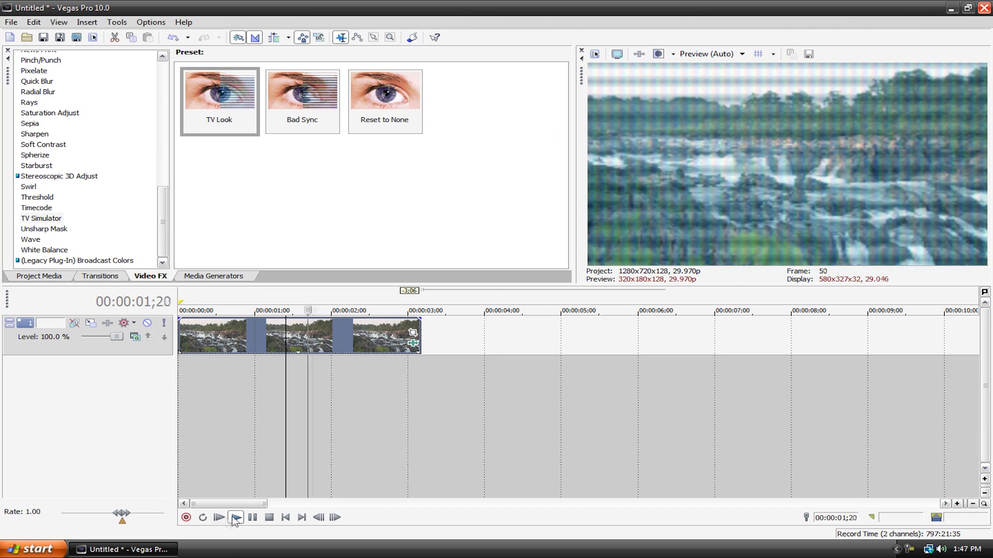
{"action": "left_click", "coordinate": [220, 518]}
{"action": "left_click", "coordinate": [220, 518]}
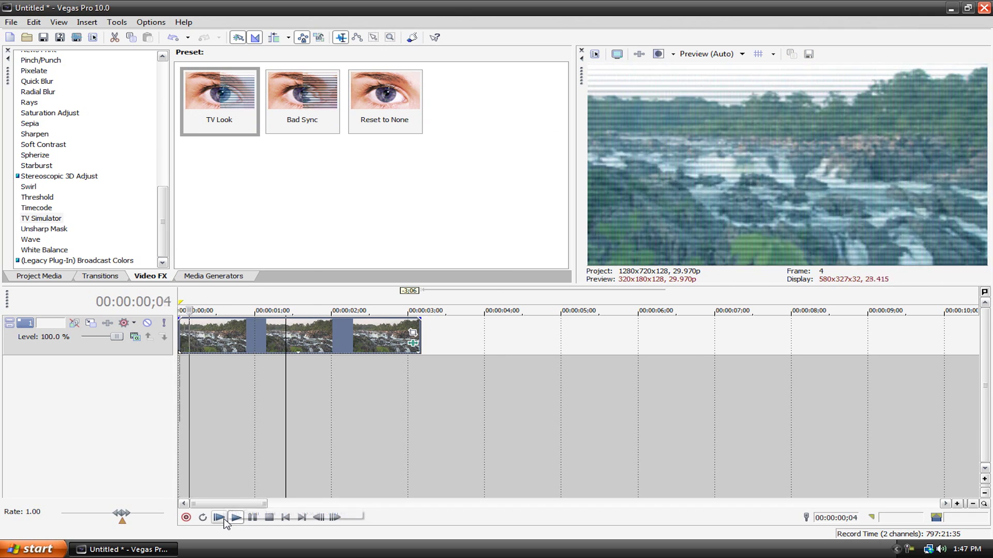
{"action": "left_click", "coordinate": [221, 518]}
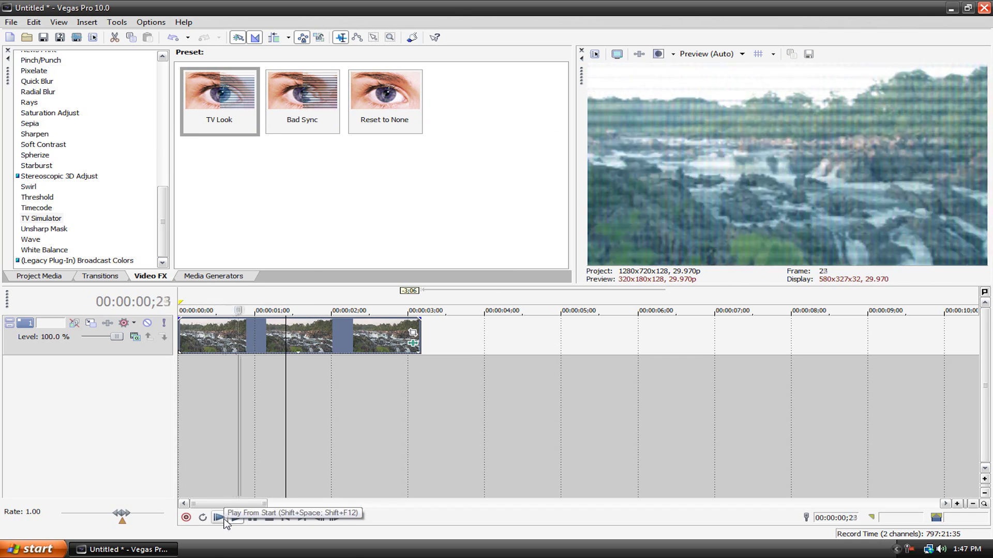
{"action": "left_click", "coordinate": [221, 518]}
{"action": "left_click", "coordinate": [268, 519]}
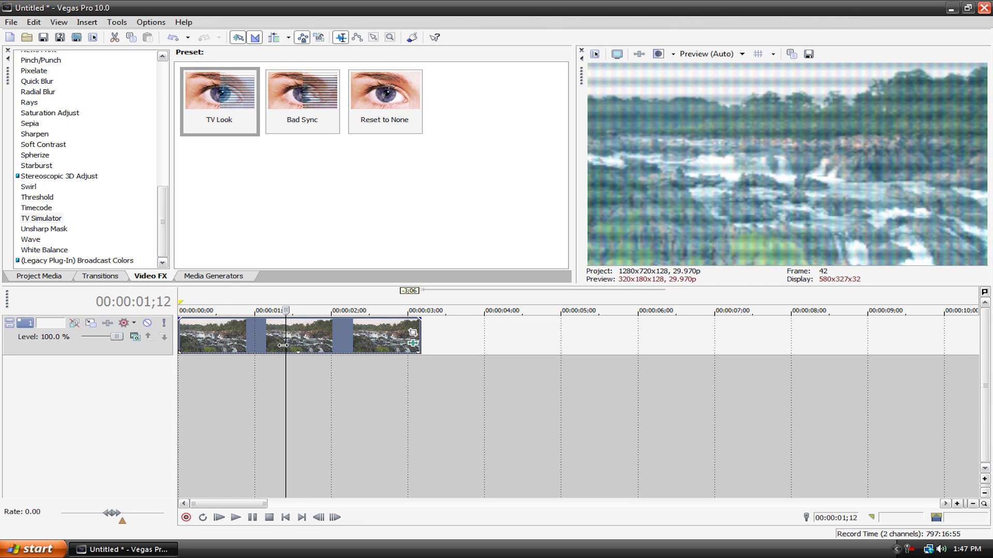
{"action": "left_click", "coordinate": [308, 335]}
Replace the water clip and track with a Standard Turbulence noise texture coloured blue over black
{"action": "key", "text": "Delete"}
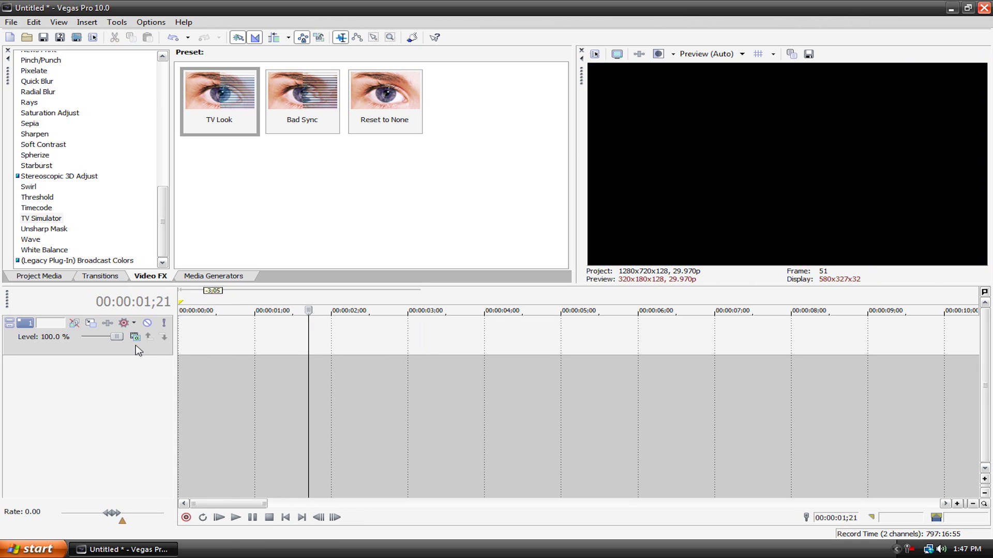
{"action": "key", "text": "Delete"}
{"action": "left_click", "coordinate": [213, 276]}
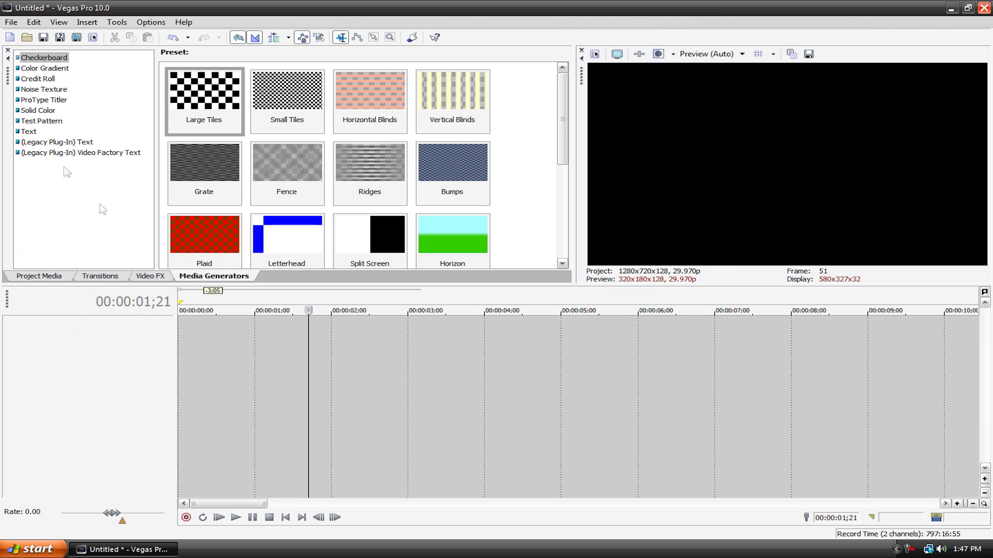
{"action": "left_click", "coordinate": [44, 90]}
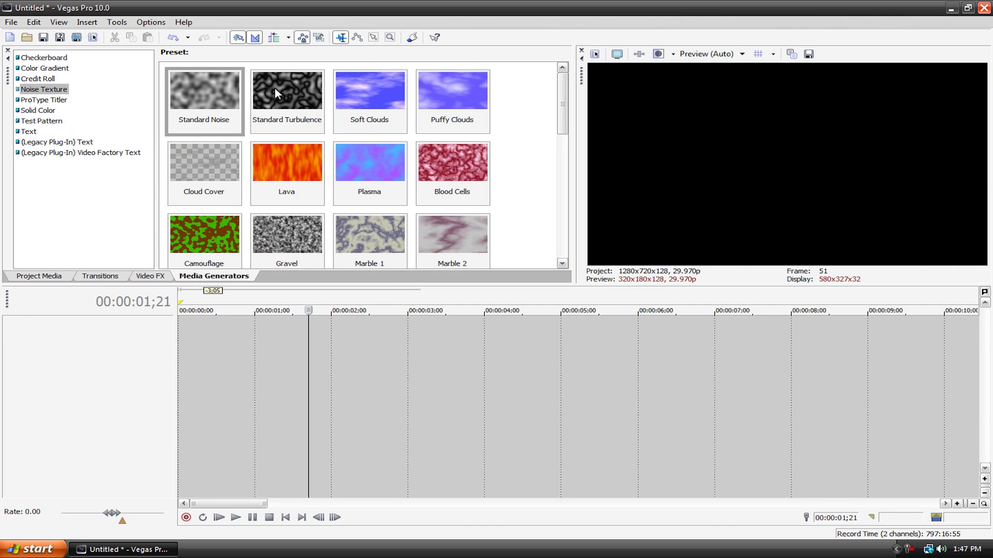
{"action": "left_click_drag", "start_coordinate": [277, 84], "coordinate": [185, 358]}
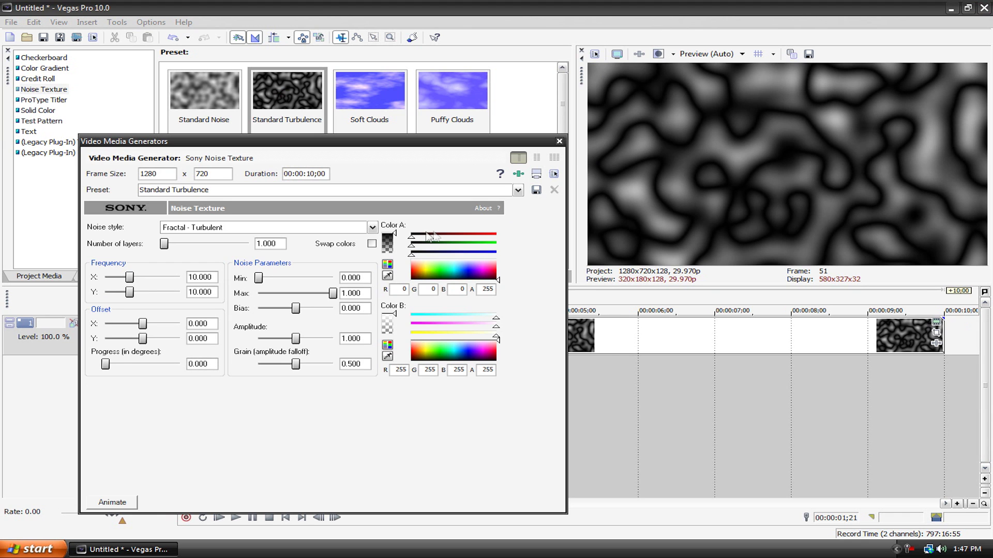
{"action": "left_click_drag", "start_coordinate": [423, 273], "coordinate": [465, 277]}
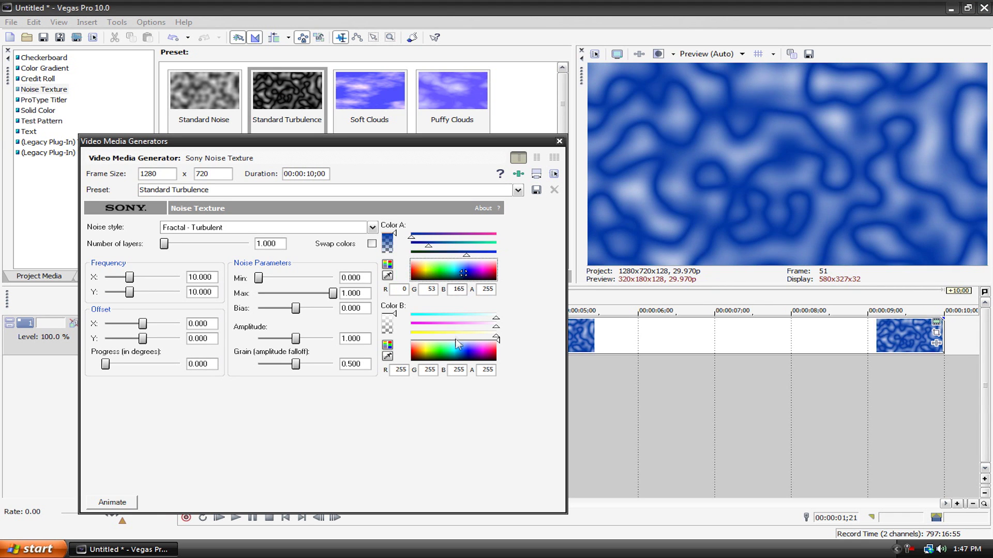
{"action": "left_click_drag", "start_coordinate": [457, 344], "coordinate": [447, 370]}
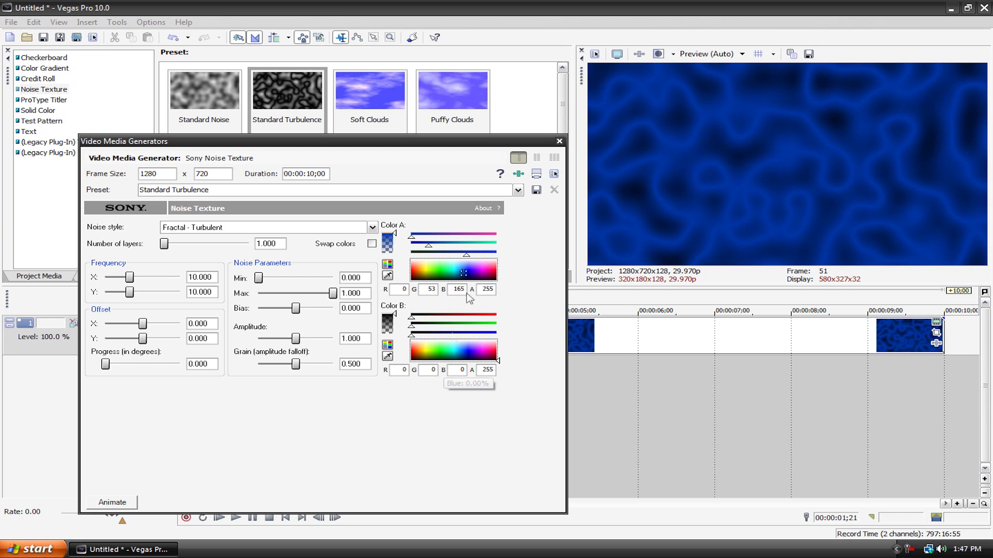
Enable noise keyframing and, at 00:00:04;15, push Progress to 10.000
{"action": "left_click", "coordinate": [102, 504]}
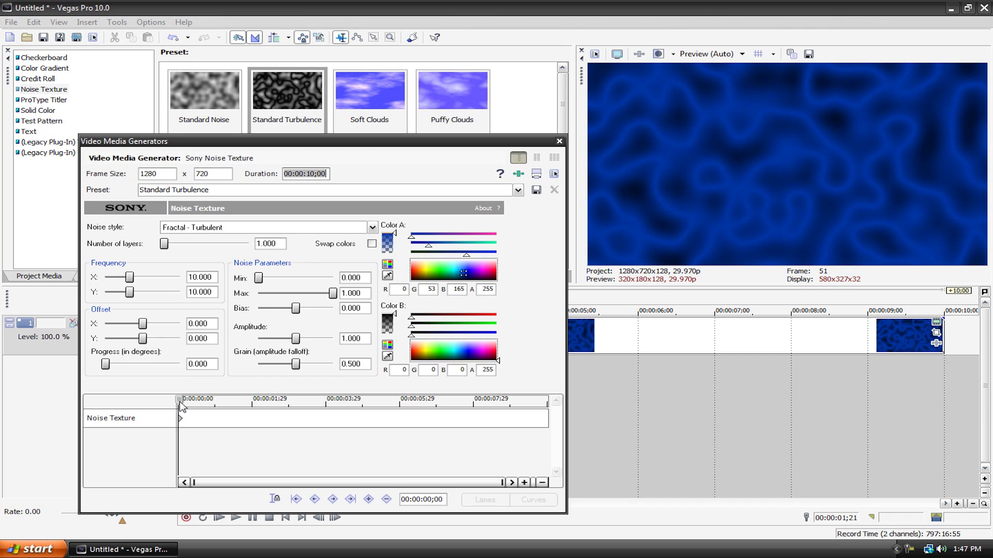
{"action": "left_click_drag", "start_coordinate": [181, 406], "coordinate": [345, 402]}
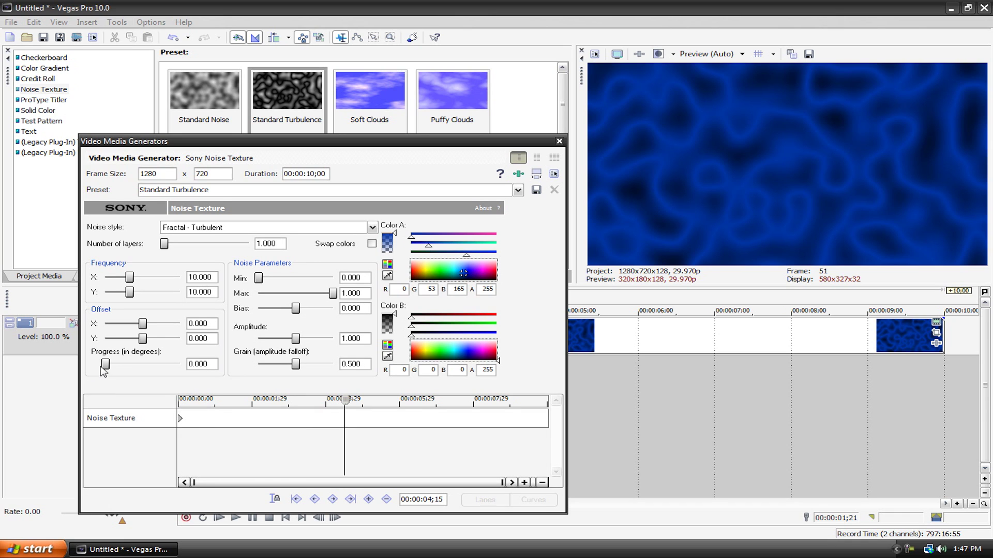
{"action": "left_click_drag", "start_coordinate": [114, 364], "coordinate": [179, 356]}
At that keyframe set Offset X -5, frequency 19.44×7.5, Min 0.55, Amplitude 1.01, Bias -0.76
{"action": "left_click_drag", "start_coordinate": [149, 326], "coordinate": [181, 340]}
{"action": "mouse_move", "coordinate": [128, 278]}
{"action": "left_mouse_down"}
{"action": "mouse_move", "coordinate": [153, 278]}
{"action": "mouse_move", "coordinate": [123, 293]}
{"action": "left_mouse_up"}
{"action": "left_click_drag", "start_coordinate": [258, 283], "coordinate": [276, 294]}
{"action": "left_click_drag", "start_coordinate": [298, 338], "coordinate": [272, 366]}
{"action": "left_click_drag", "start_coordinate": [293, 313], "coordinate": [266, 311]}
Close the noise generator and preview the animated background
{"action": "left_click", "coordinate": [559, 141]}
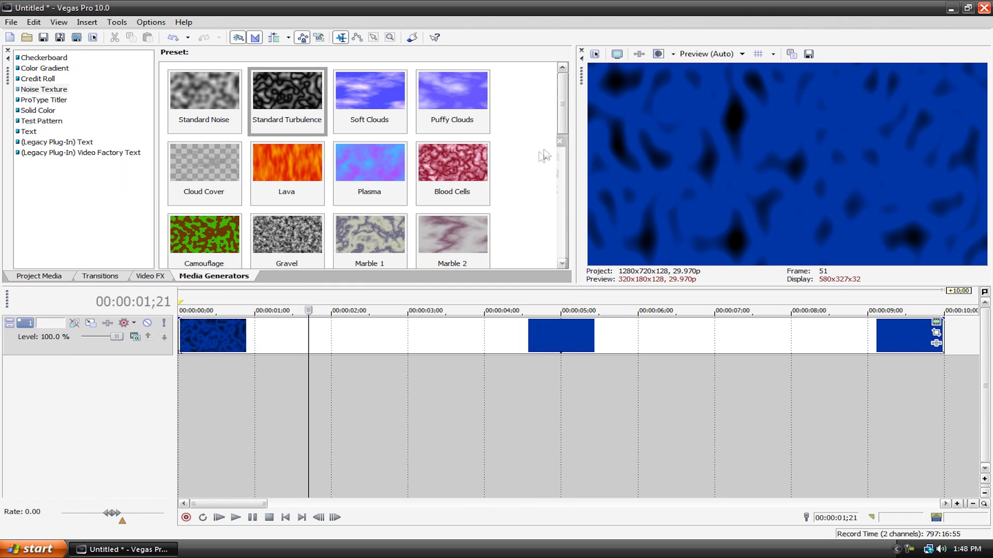
{"action": "left_click", "coordinate": [220, 519]}
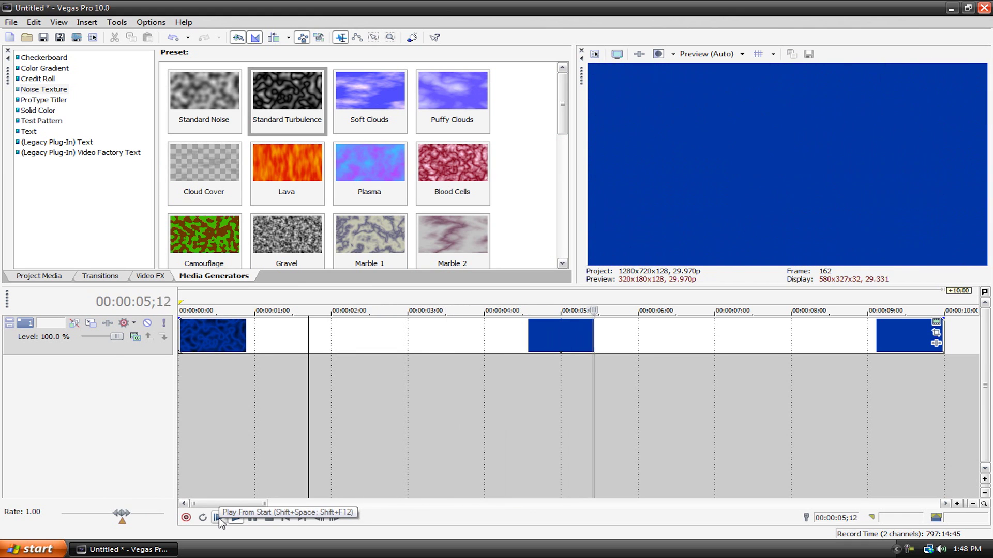
{"action": "left_click", "coordinate": [253, 518]}
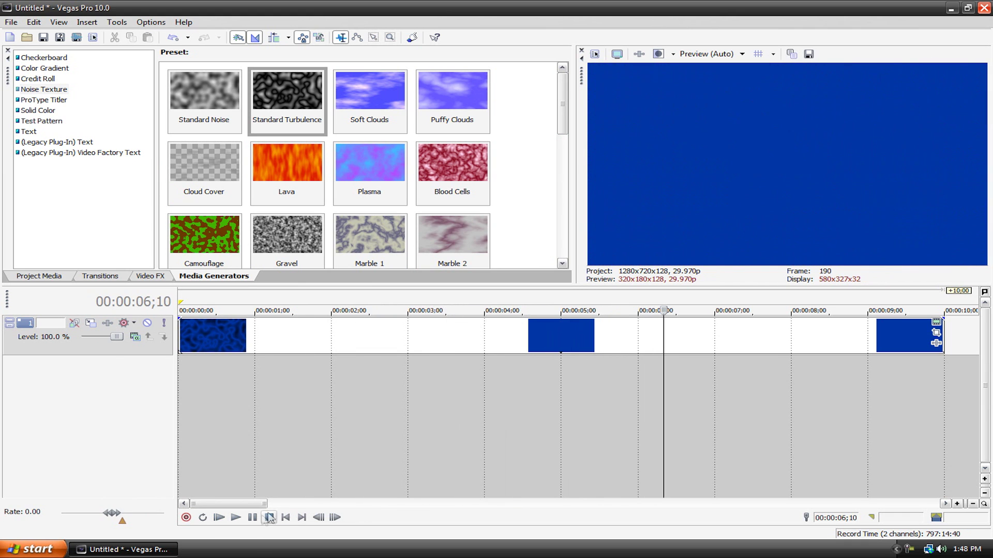
Move the 04;15 noise keyframe to the clip's end and preview the result from the start
{"action": "left_click", "coordinate": [936, 324]}
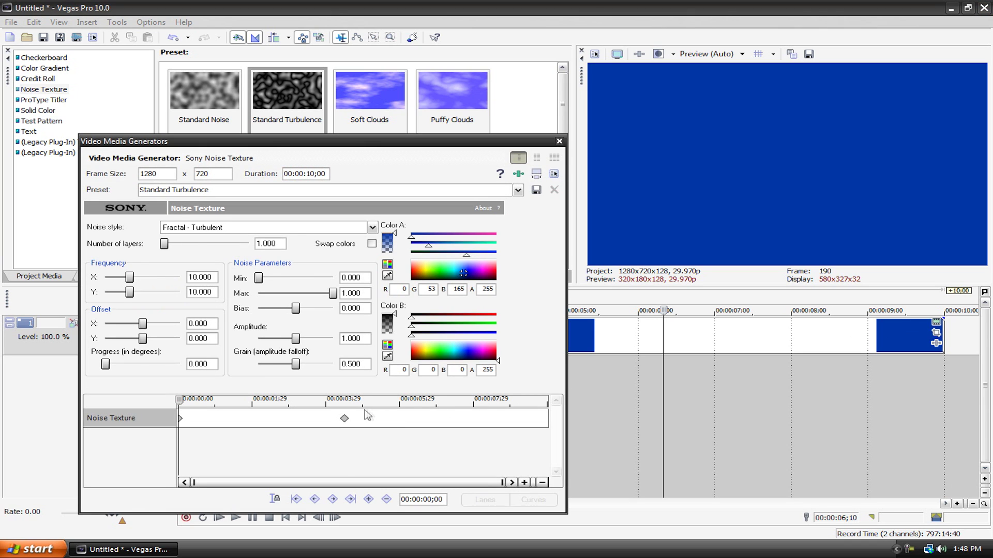
{"action": "left_click", "coordinate": [345, 419]}
{"action": "left_click_drag", "start_coordinate": [344, 418], "coordinate": [547, 419]}
{"action": "left_click", "coordinate": [558, 139]}
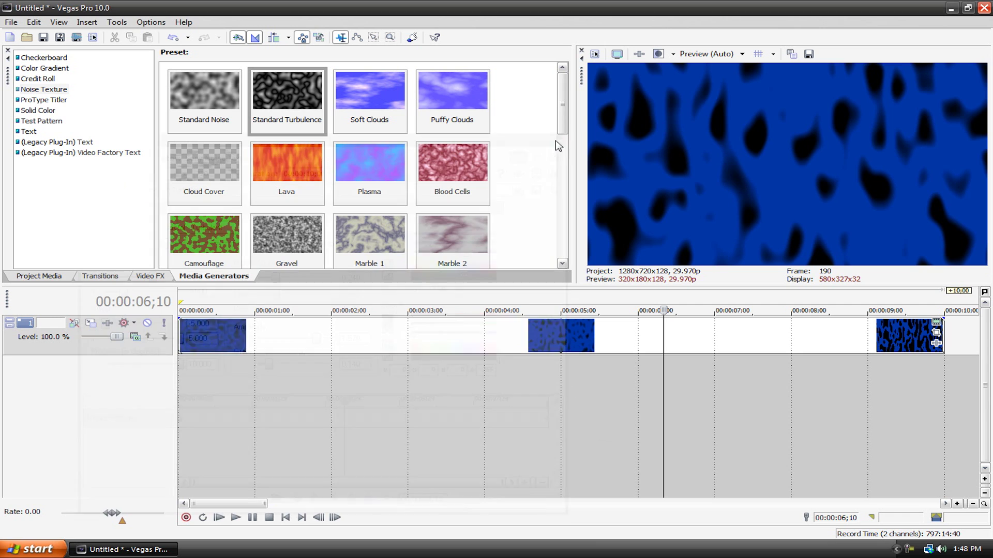
{"action": "left_click", "coordinate": [221, 517]}
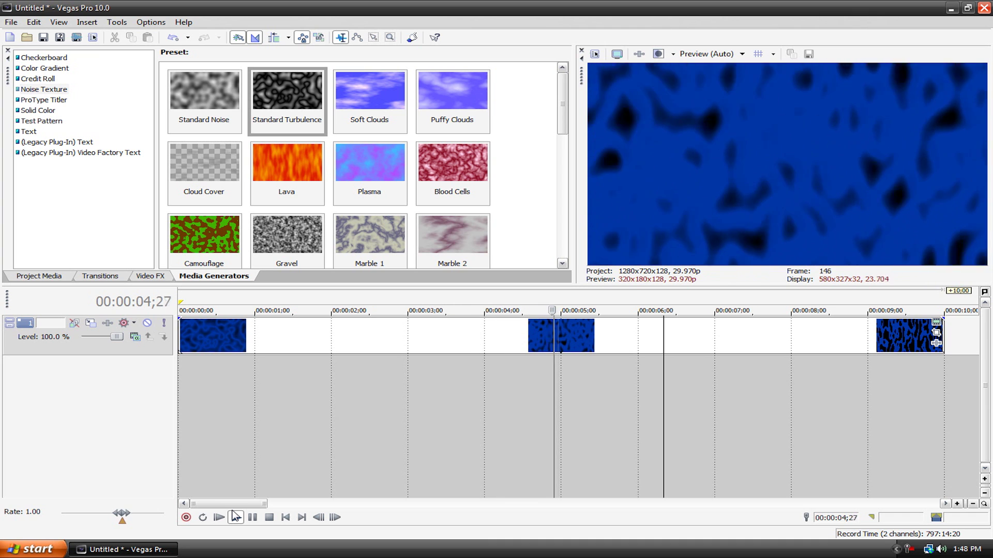
{"action": "left_click", "coordinate": [270, 518]}
{"action": "left_click", "coordinate": [285, 518]}
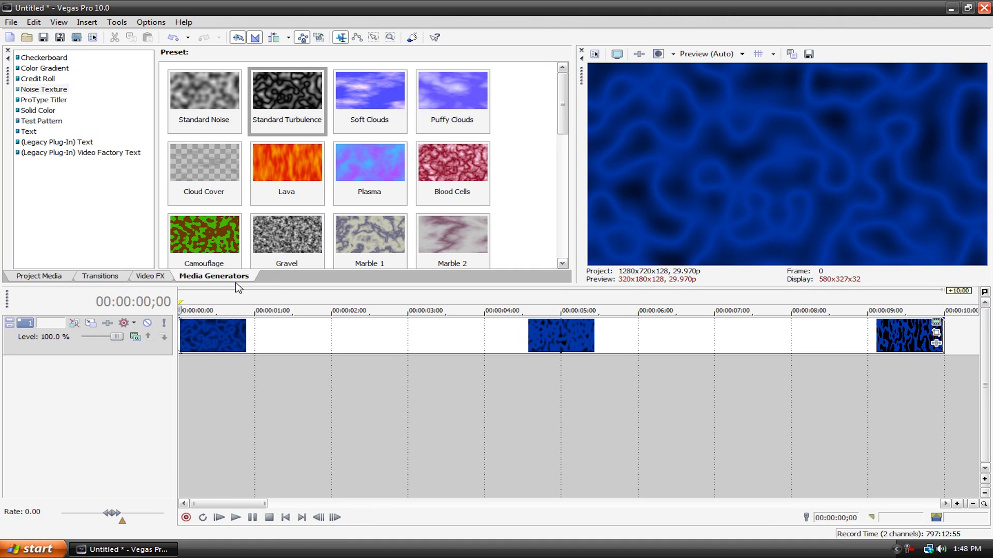
Add a Hot-preset text clip on a new track reading 'SEXY SEXY VIDEO!'
{"action": "left_click", "coordinate": [28, 132]}
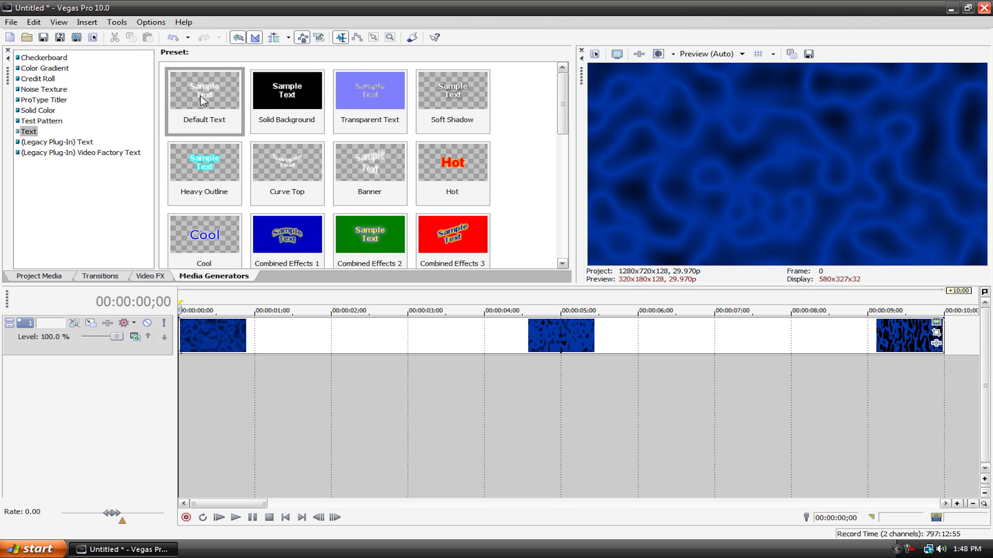
{"action": "left_click_drag", "start_coordinate": [450, 177], "coordinate": [185, 317]}
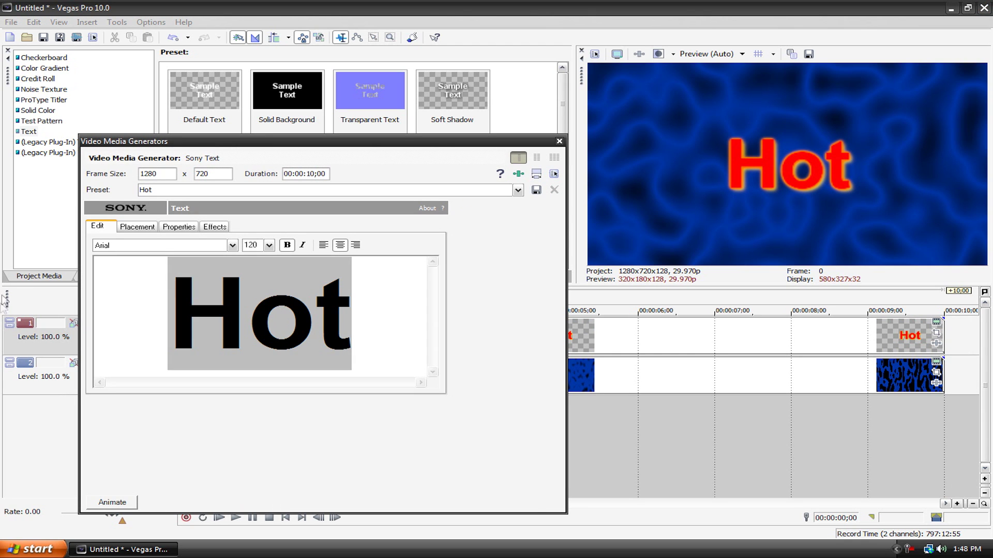
{"action": "type", "text": "SEX"}
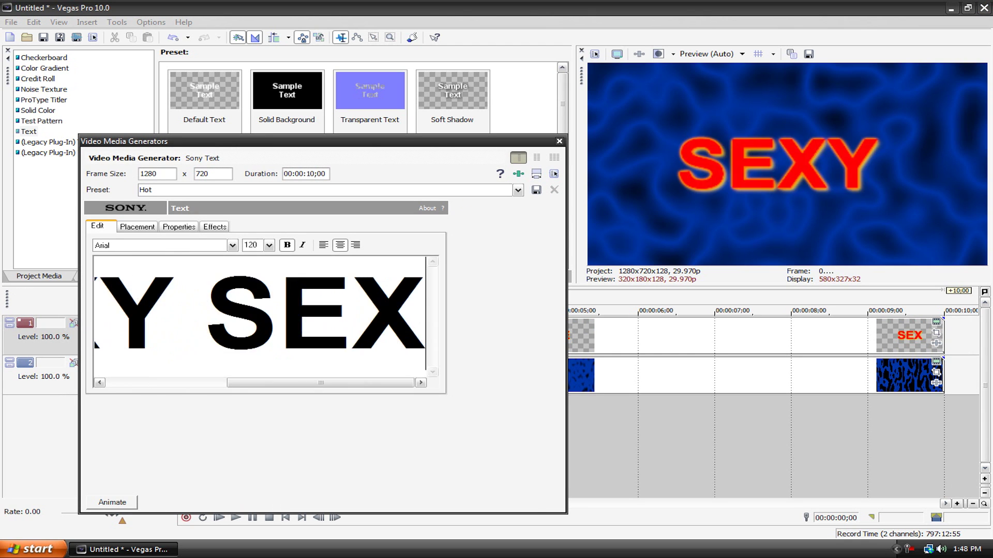
{"action": "type", "text": "Y SEXY VIDEO!"}
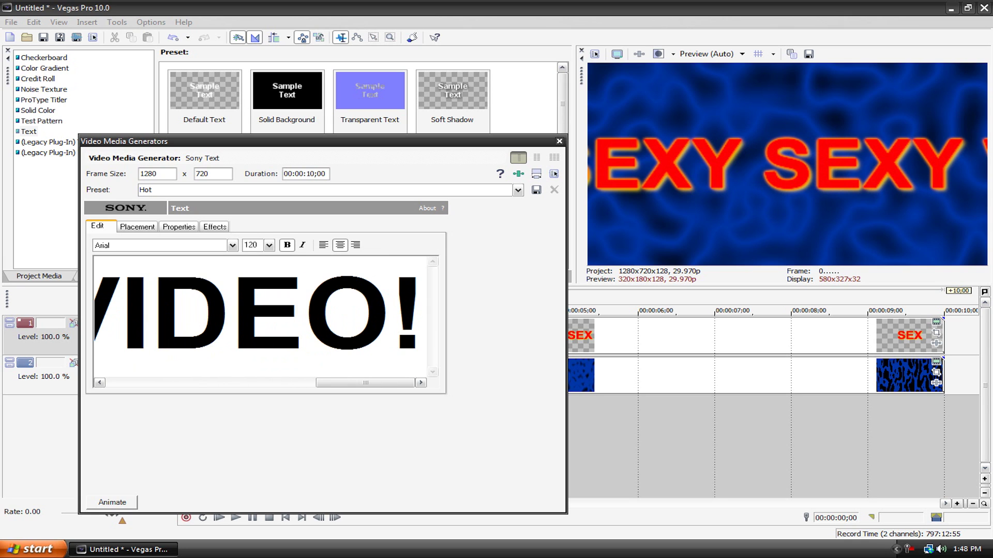
Set the title's font size to 60 pt
{"action": "left_click", "coordinate": [269, 246]}
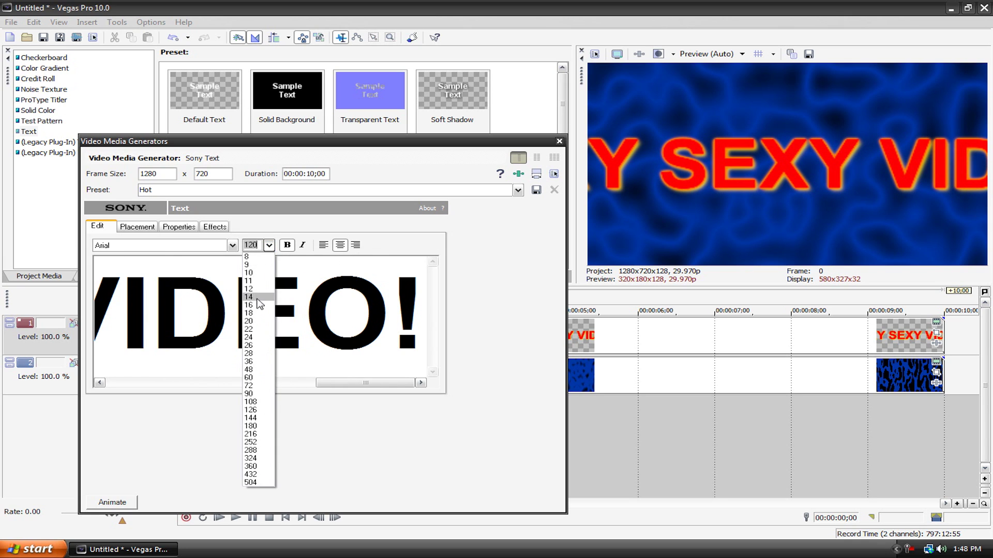
{"action": "left_click", "coordinate": [250, 290]}
{"action": "left_click", "coordinate": [269, 245]}
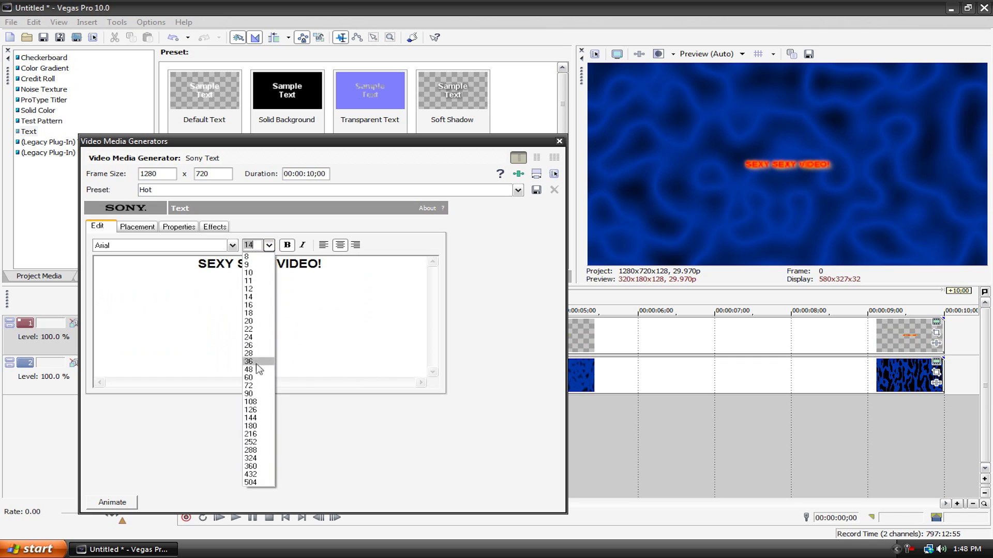
{"action": "left_click", "coordinate": [250, 371]}
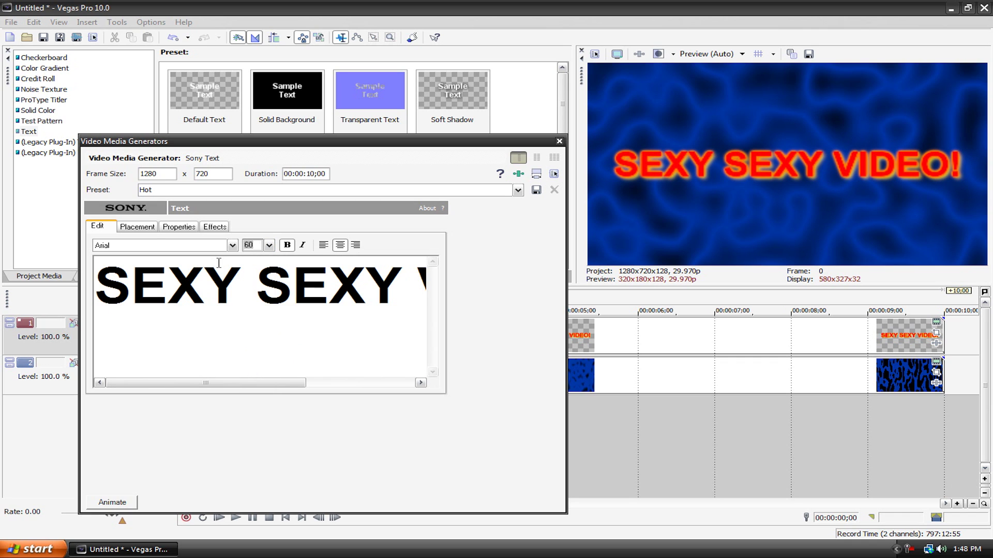
{"action": "left_click", "coordinate": [135, 229]}
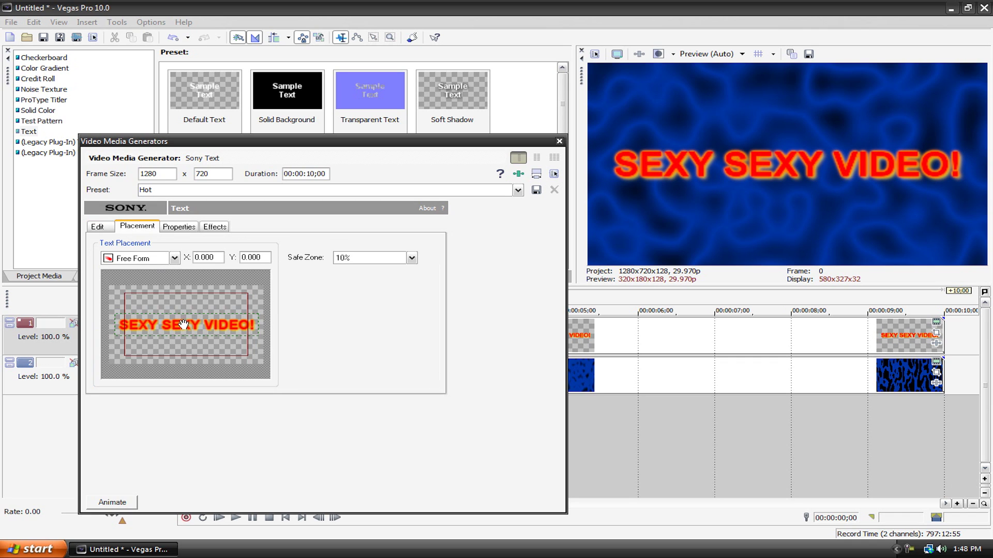
Move the title near the top of the frame and color it yellow (248,255,27)
{"action": "left_click_drag", "start_coordinate": [184, 325], "coordinate": [182, 306]}
{"action": "left_click", "coordinate": [179, 227]}
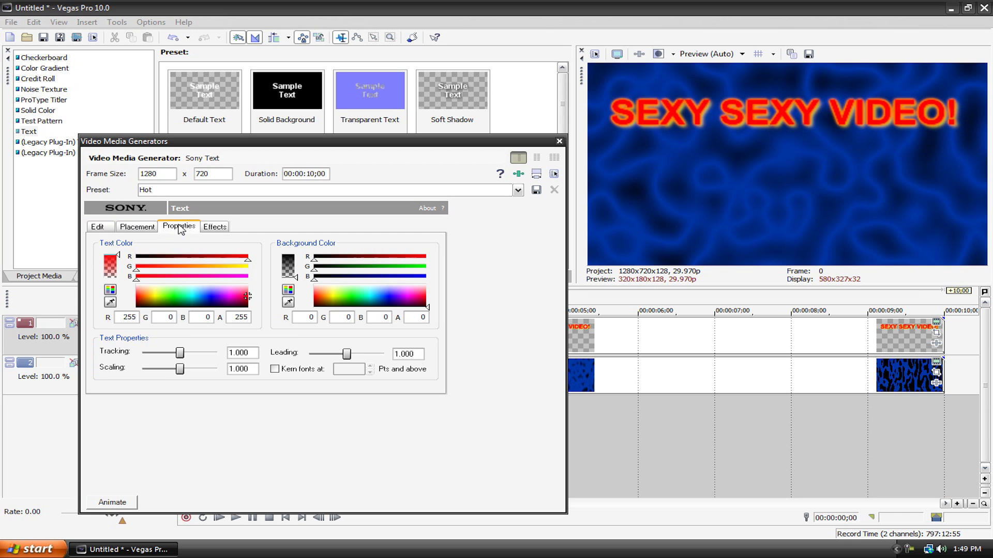
{"action": "left_click_drag", "start_coordinate": [167, 299], "coordinate": [153, 293]}
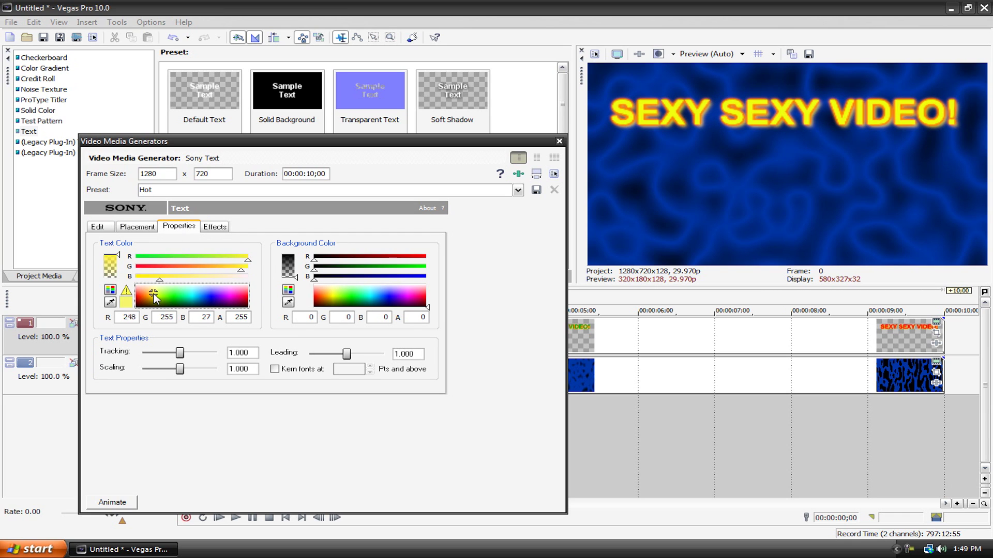
{"action": "left_click", "coordinate": [214, 227]}
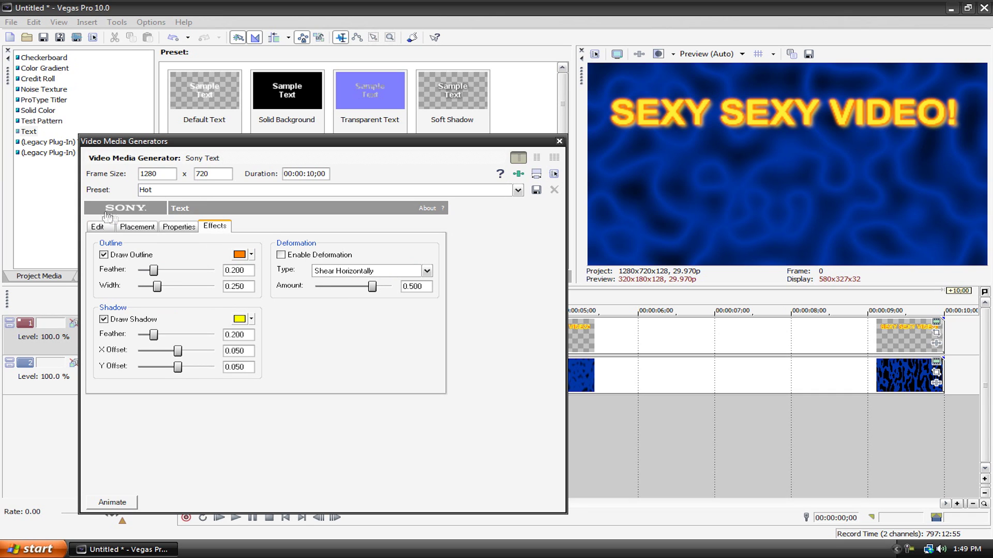
{"action": "left_click", "coordinate": [129, 227]}
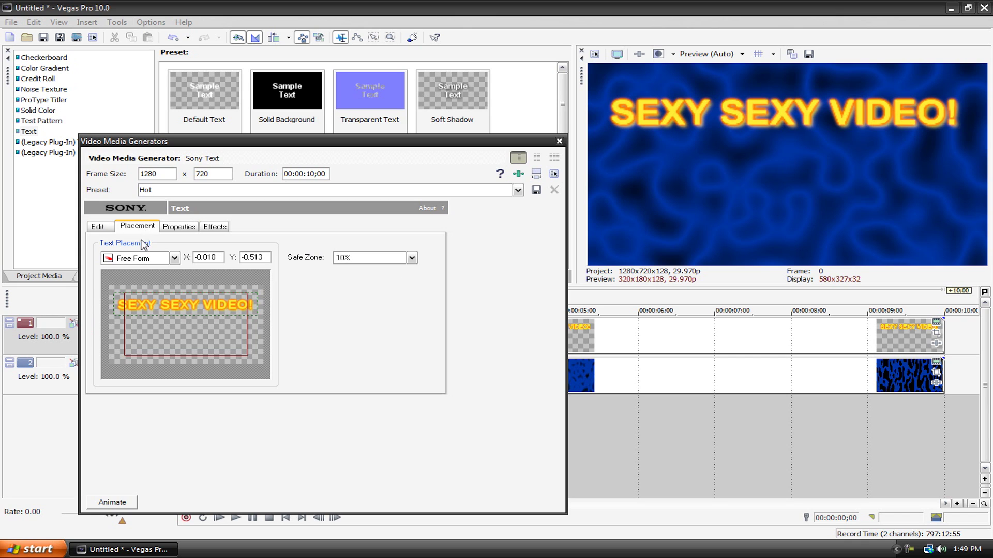
Keyframe the title moving down to Y 0.465 at 00:00:04;02, then play back the slide
{"action": "left_click", "coordinate": [113, 502]}
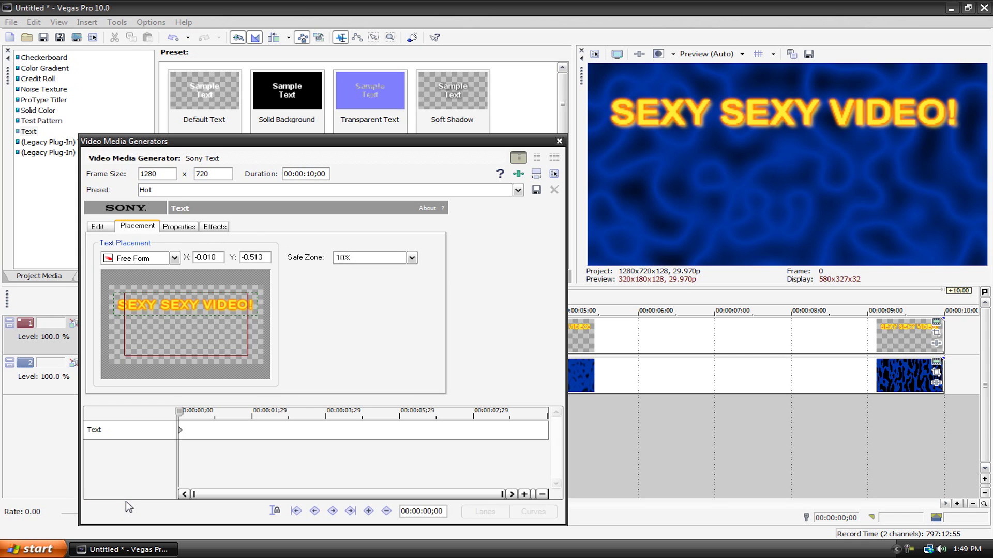
{"action": "left_click_drag", "start_coordinate": [177, 412], "coordinate": [327, 412]}
{"action": "left_click_drag", "start_coordinate": [180, 304], "coordinate": [183, 344]}
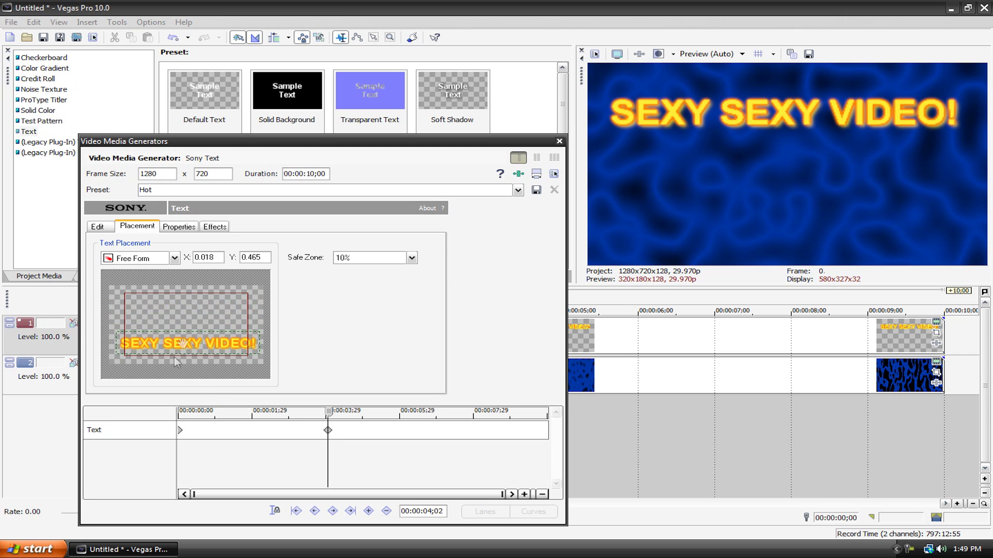
{"action": "left_click", "coordinate": [559, 140]}
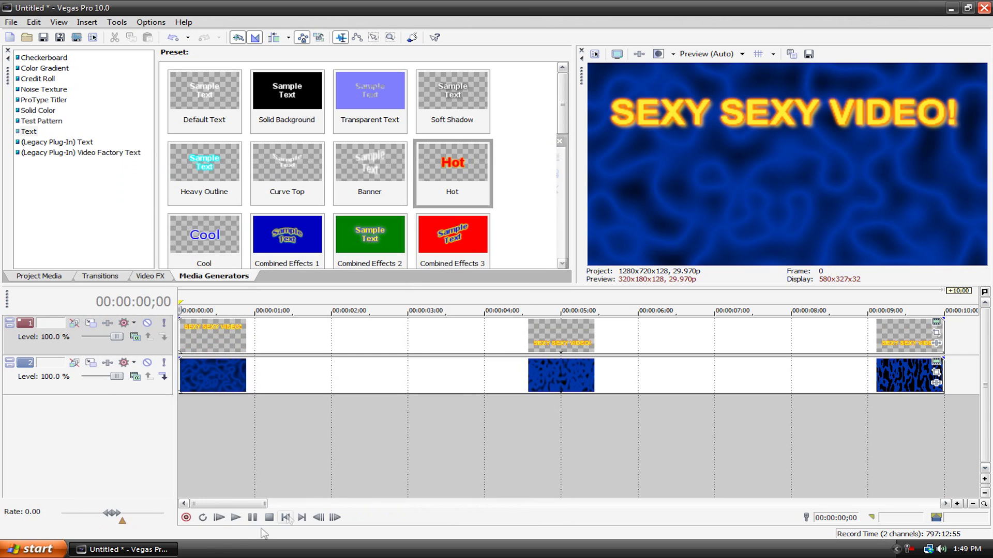
{"action": "left_click", "coordinate": [217, 520]}
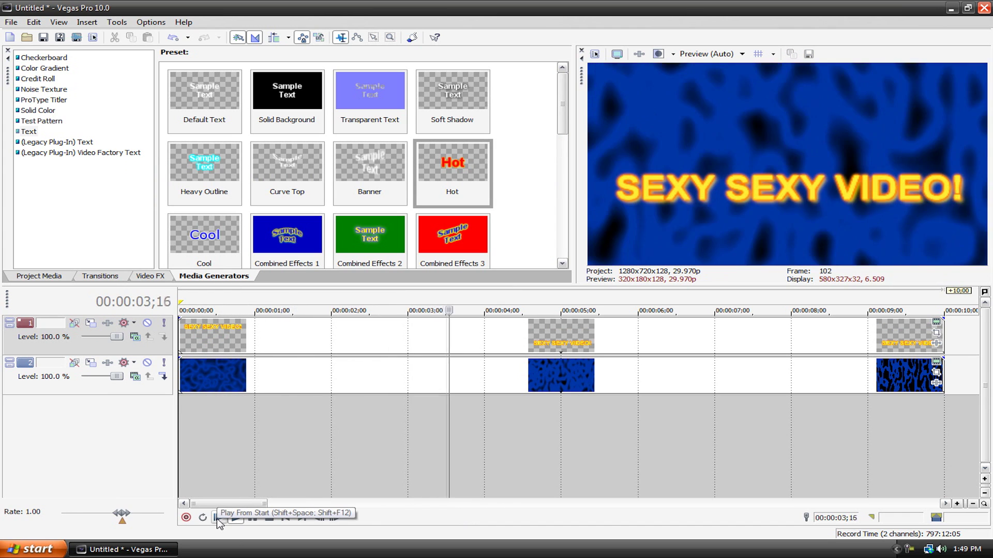
{"action": "left_click", "coordinate": [269, 518]}
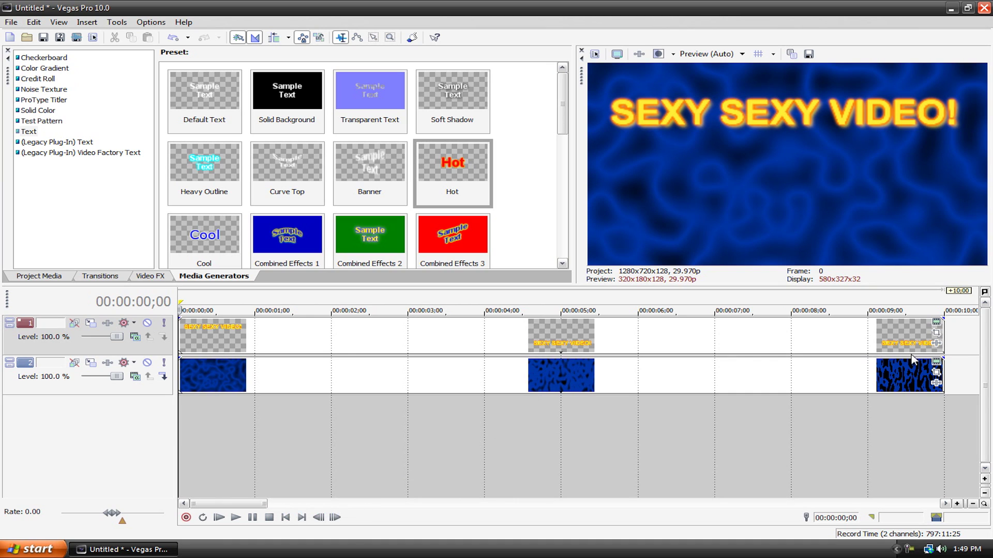
Shrink the title's Pan/Crop frame to zoom in on the left part of the text
{"action": "left_click", "coordinate": [936, 334]}
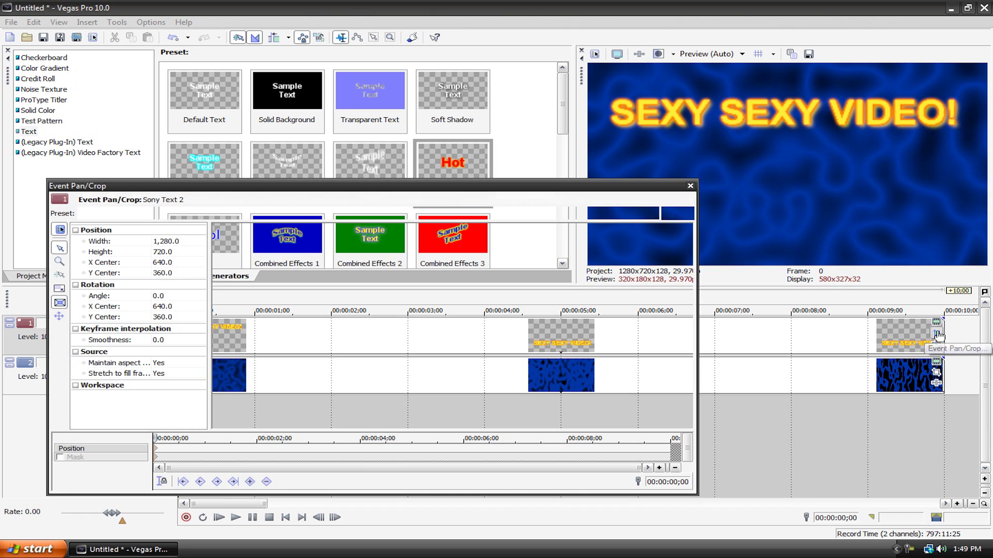
{"action": "left_click", "coordinate": [691, 187]}
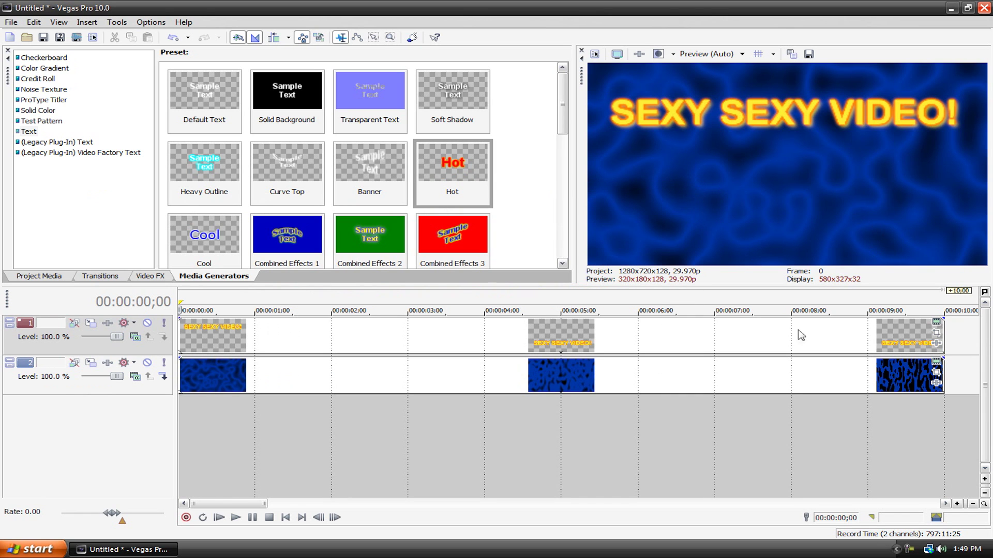
{"action": "left_click", "coordinate": [937, 338]}
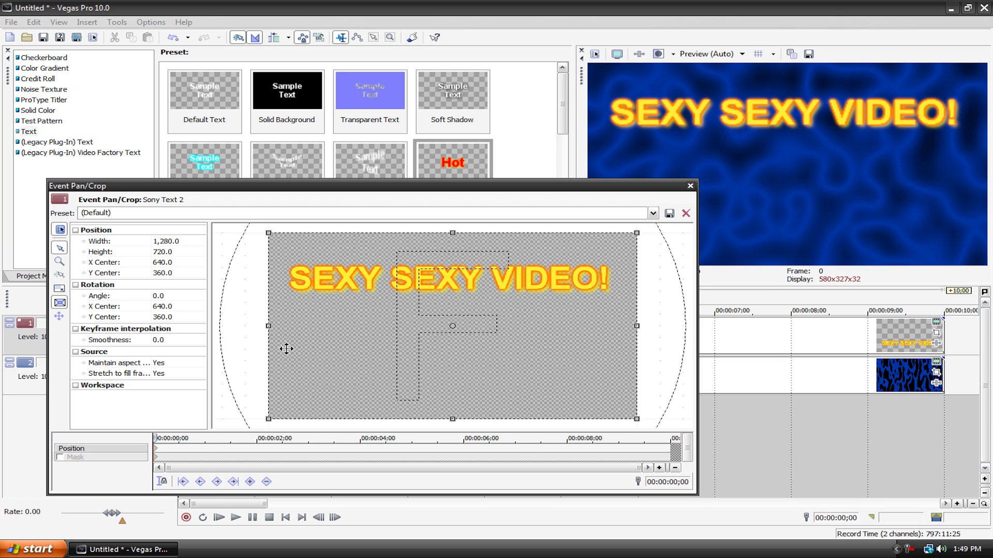
{"action": "left_click_drag", "start_coordinate": [636, 419], "coordinate": [504, 352]}
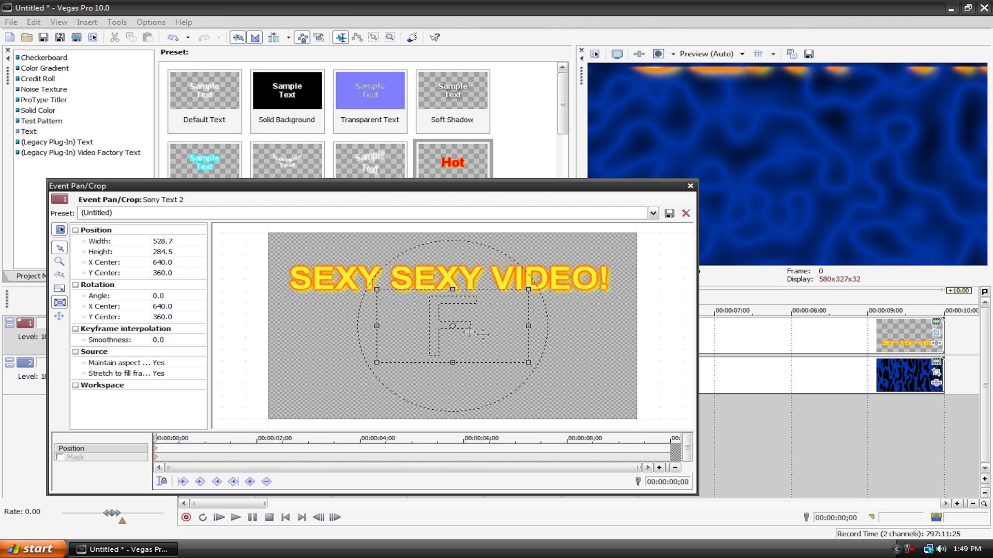
{"action": "left_click_drag", "start_coordinate": [487, 334], "coordinate": [395, 294]}
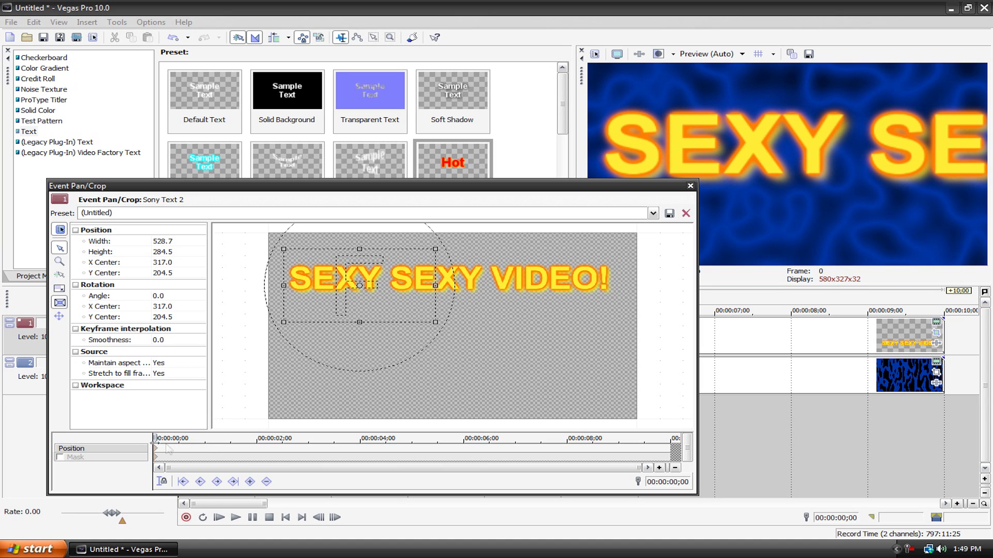
At 00:00:04;00, widen the crop frame to 1,007.2×413.7 and reposition it over the title
{"action": "left_click_drag", "start_coordinate": [154, 437], "coordinate": [360, 438]}
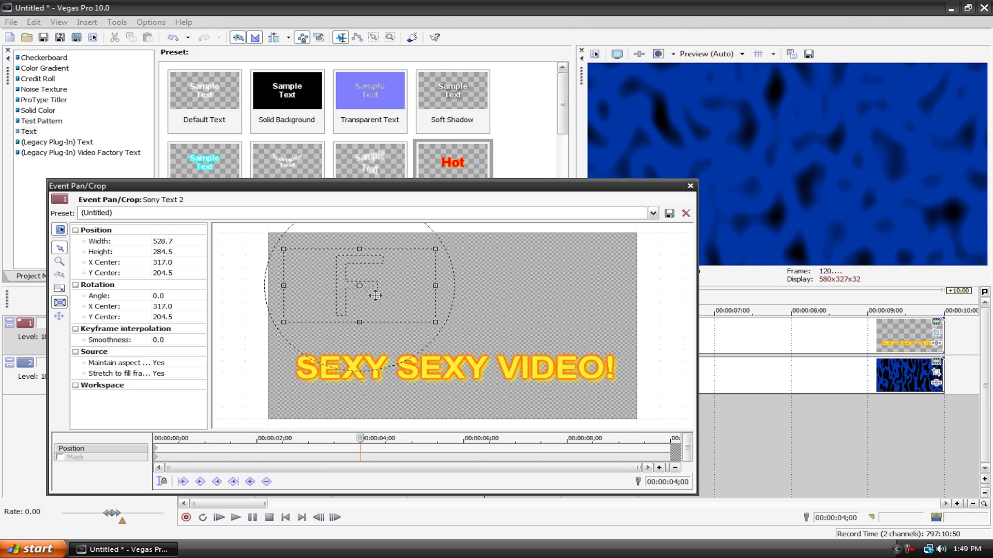
{"action": "left_click_drag", "start_coordinate": [372, 287], "coordinate": [411, 365]}
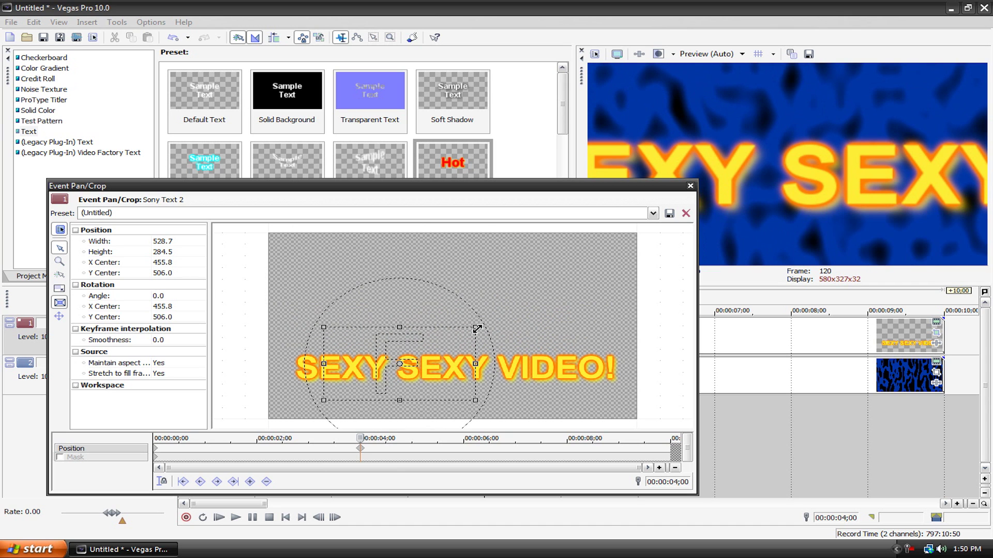
{"action": "left_click_drag", "start_coordinate": [477, 329], "coordinate": [544, 309]}
{"action": "left_click_drag", "start_coordinate": [447, 374], "coordinate": [482, 372]}
{"action": "left_click", "coordinate": [689, 186]}
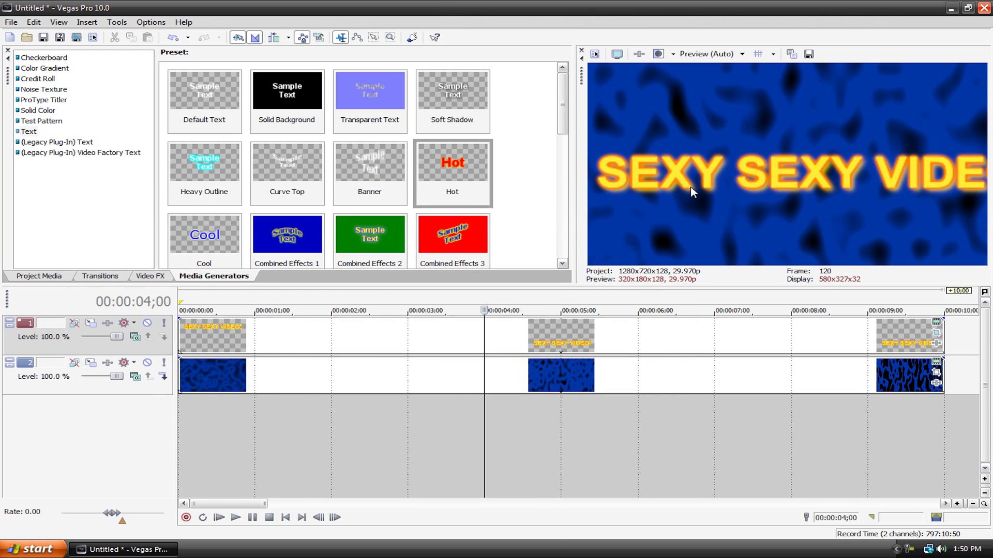
Play the finished animation from the start, then zoom the timeline out
{"action": "left_click", "coordinate": [286, 519]}
{"action": "left_click", "coordinate": [237, 517]}
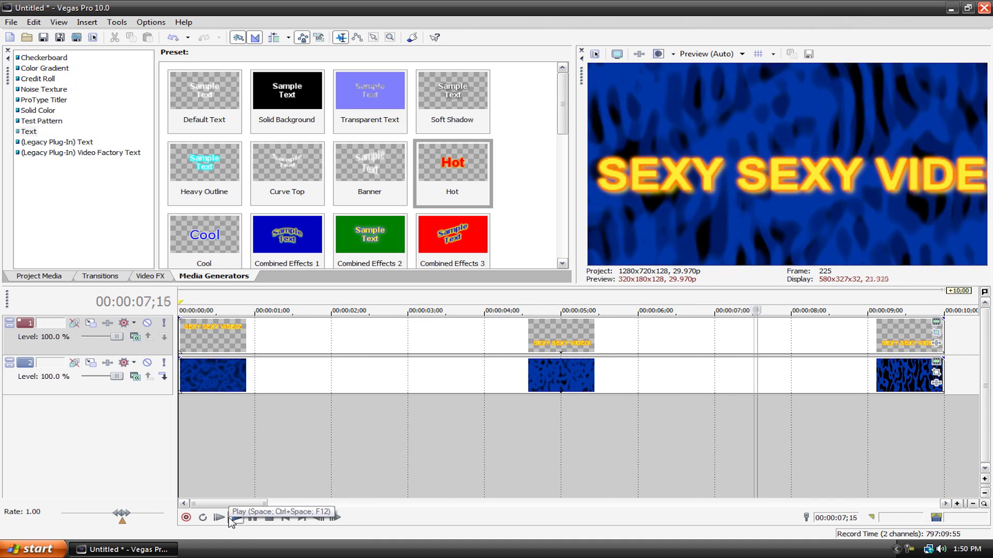
{"action": "left_click", "coordinate": [269, 518]}
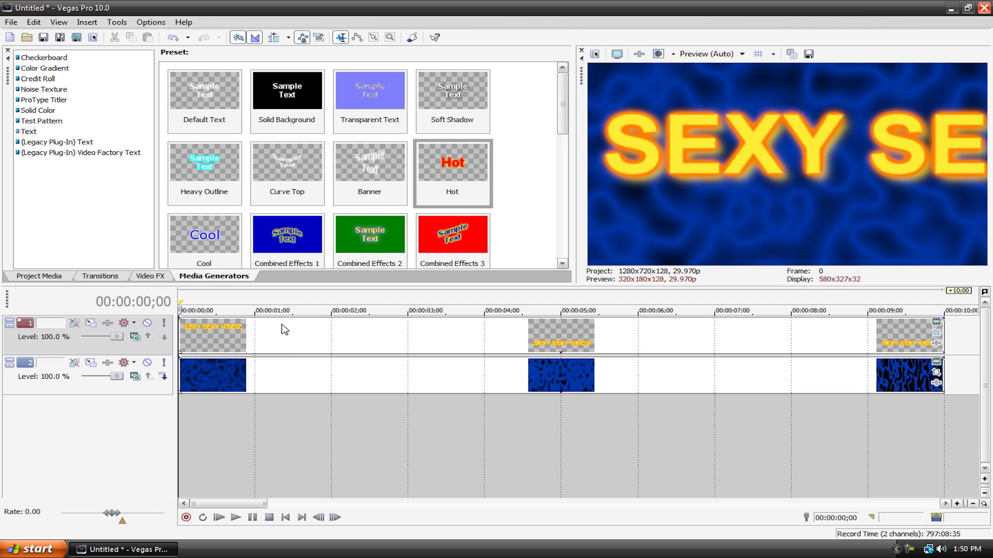
{"action": "scroll", "coordinate": [267, 336], "scroll_direction": "down", "scroll_amount": 3}
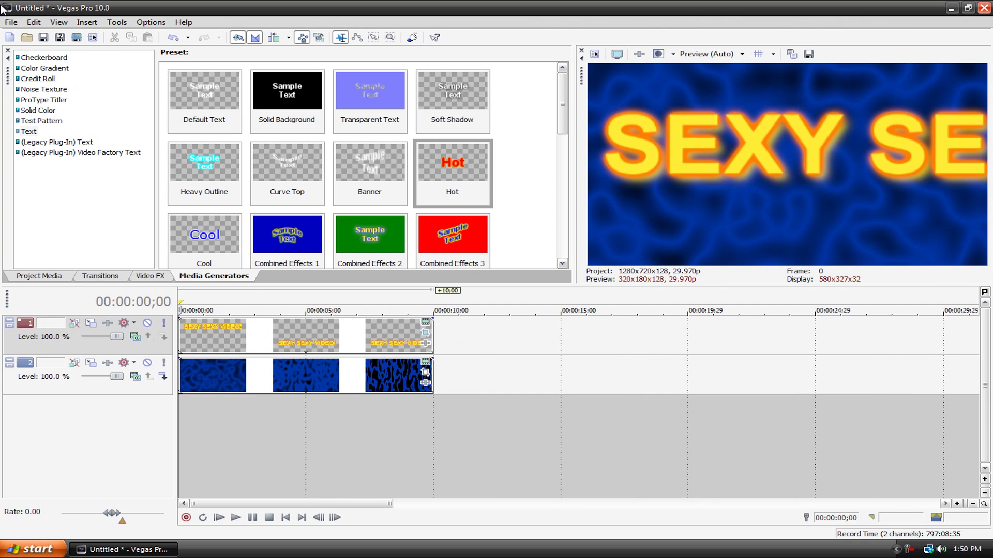
{"action": "left_click", "coordinate": [11, 21]}
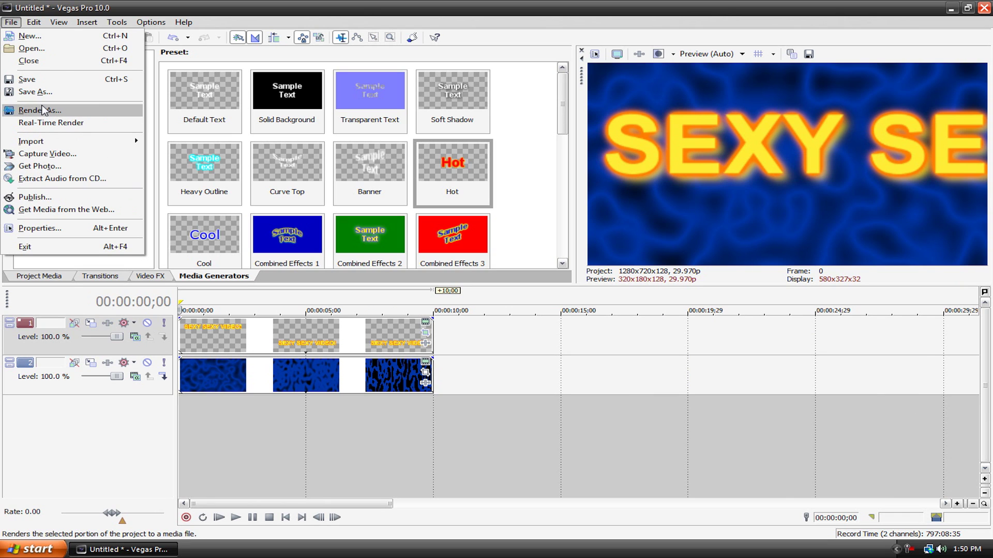
Render to the Desktop as Windows Media Video V11 using the Default Template
{"action": "left_click", "coordinate": [43, 112]}
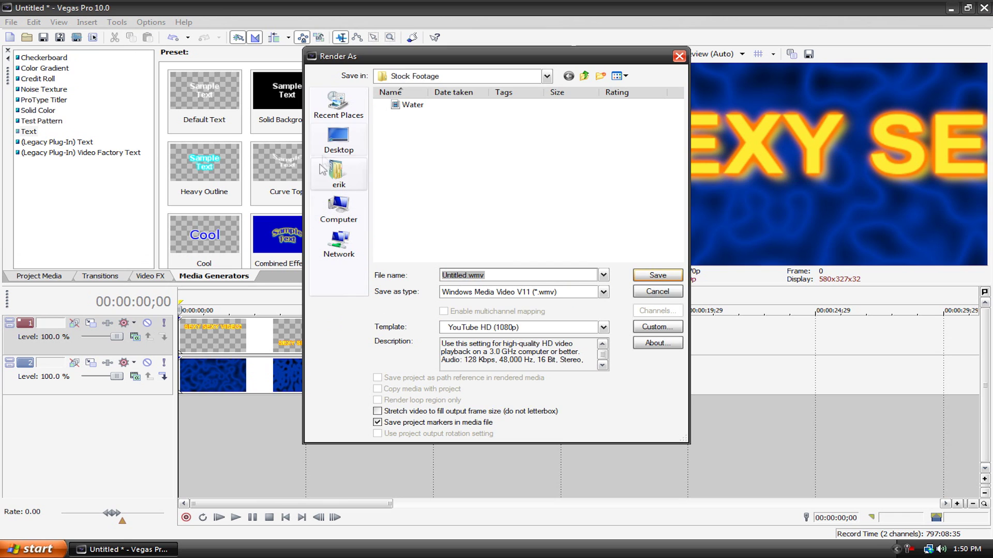
{"action": "left_click", "coordinate": [339, 138]}
{"action": "left_click", "coordinate": [603, 292]}
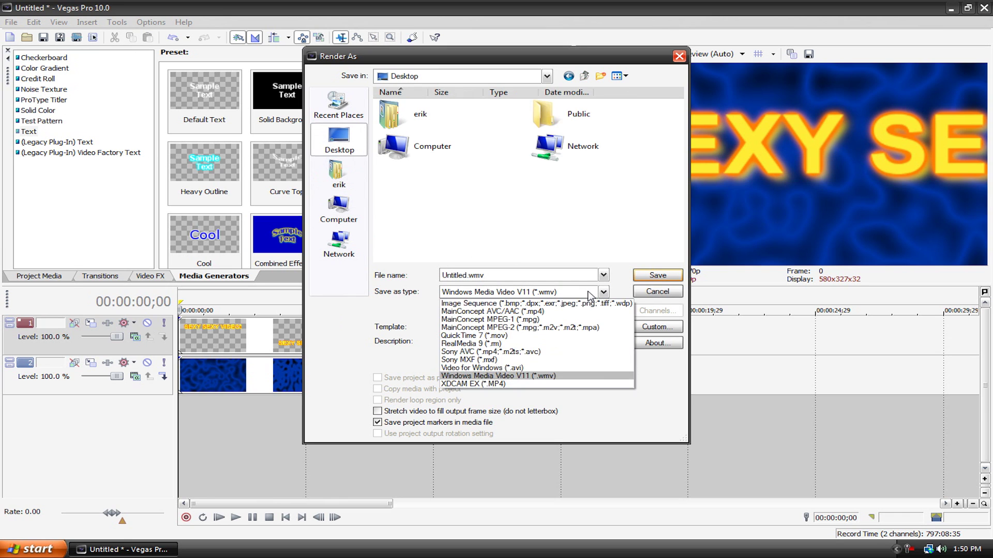
{"action": "left_click", "coordinate": [591, 297]}
{"action": "left_click", "coordinate": [588, 331]}
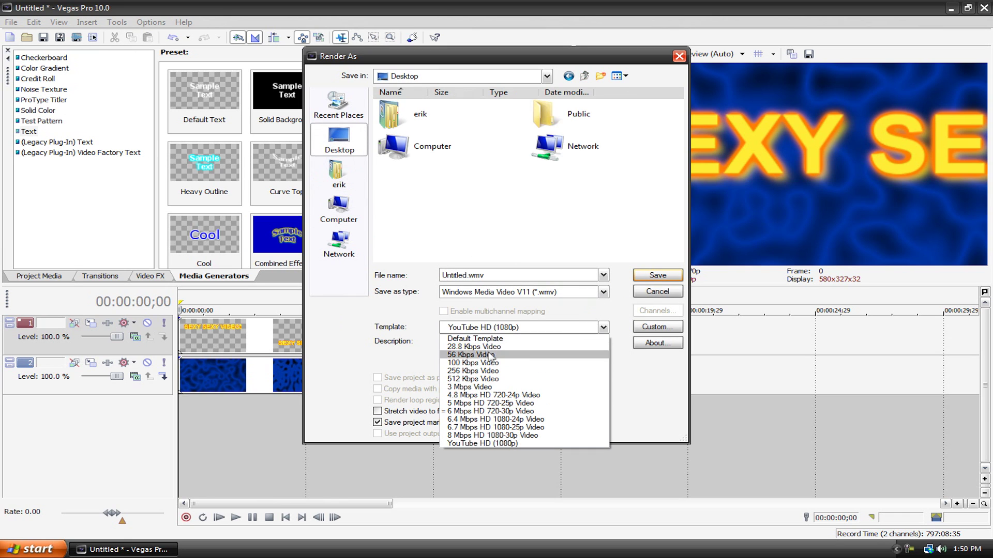
{"action": "left_click", "coordinate": [465, 341]}
Name the output 'SEXY SEXY VIDEO!.wmv' and start rendering
{"action": "double_click", "coordinate": [463, 275]}
{"action": "type", "text": "SEXY SEXY VIDEO!"}
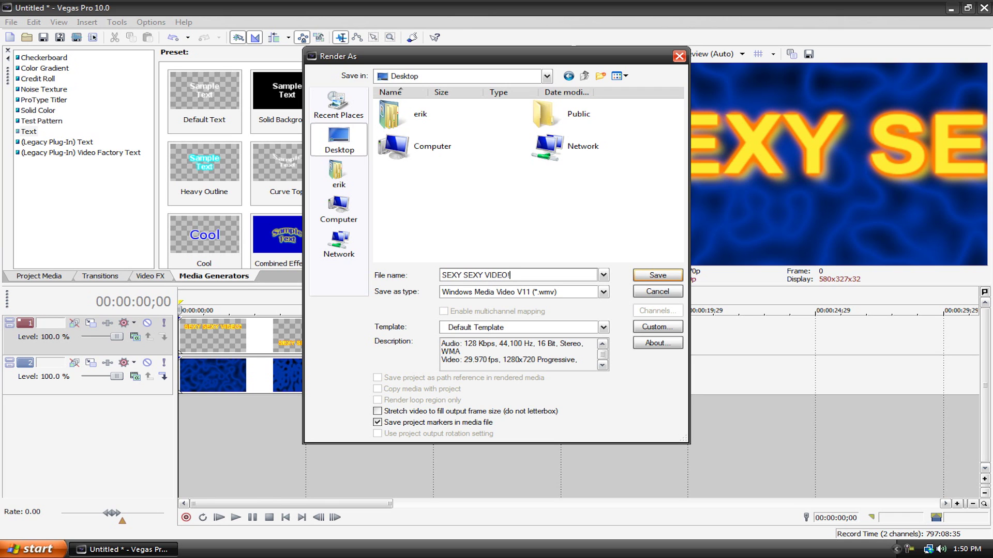
{"action": "key", "text": "Return"}
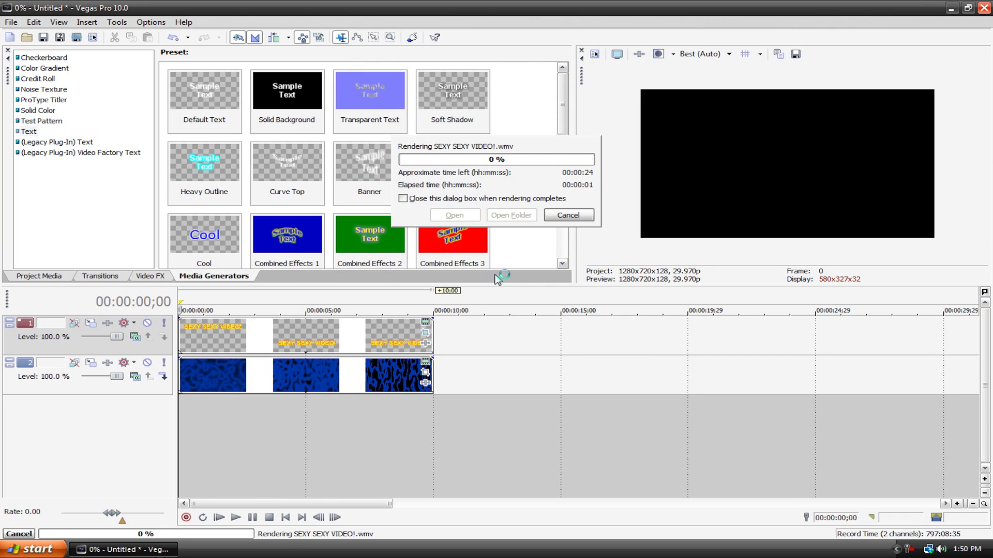